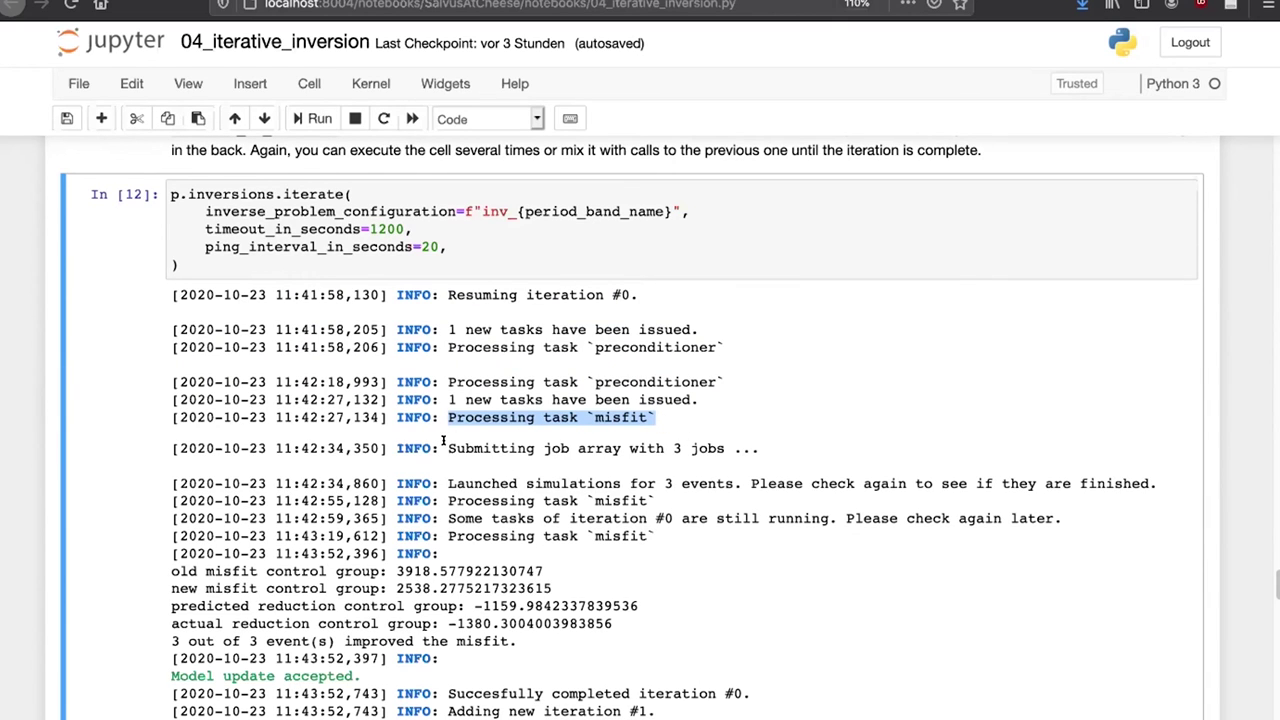
Highlight the job array submission, the old and new control-group misfits, and the model update status in the iteration log.
drag(446, 448, 752, 452)
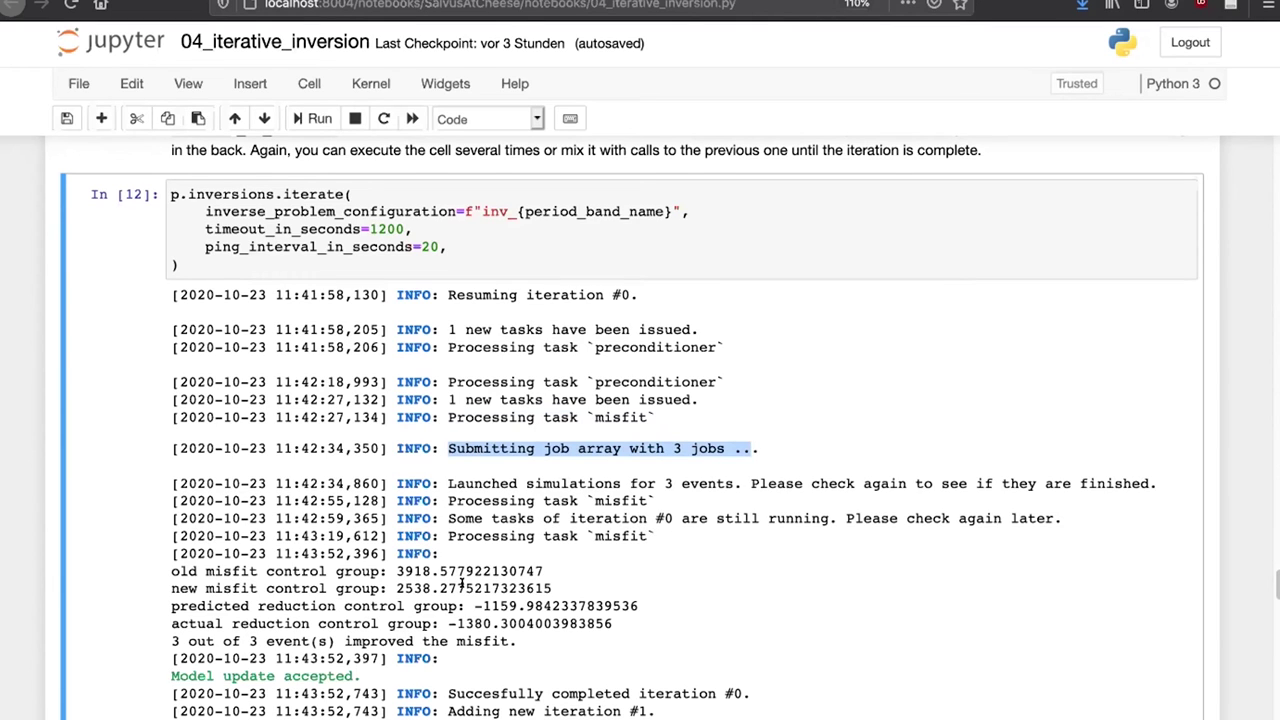
drag(396, 566, 543, 570)
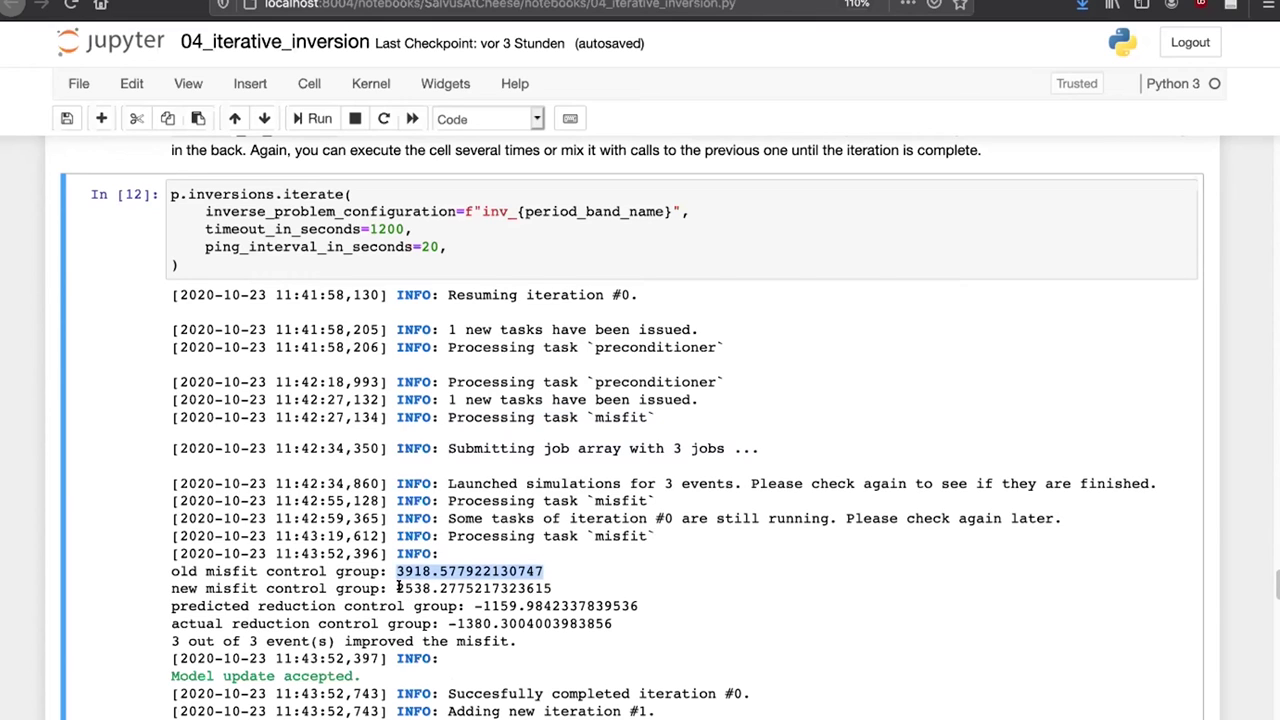
drag(396, 588, 553, 589)
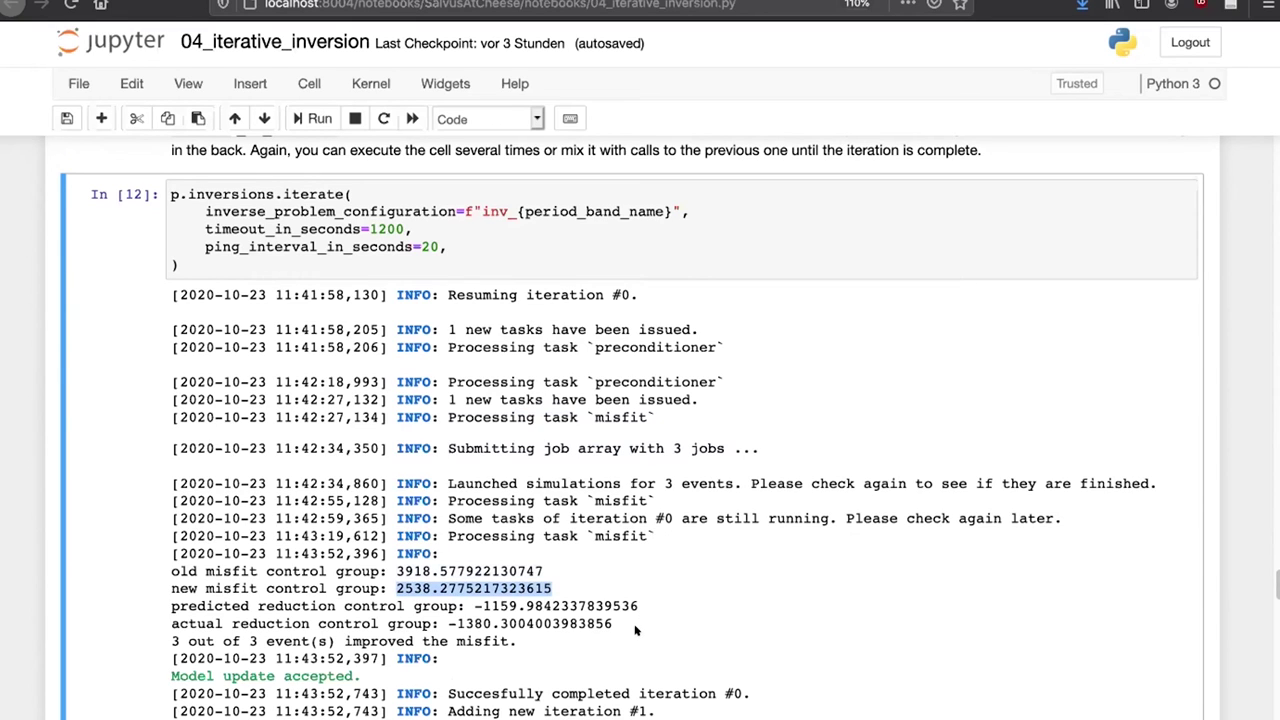
drag(362, 672, 165, 673)
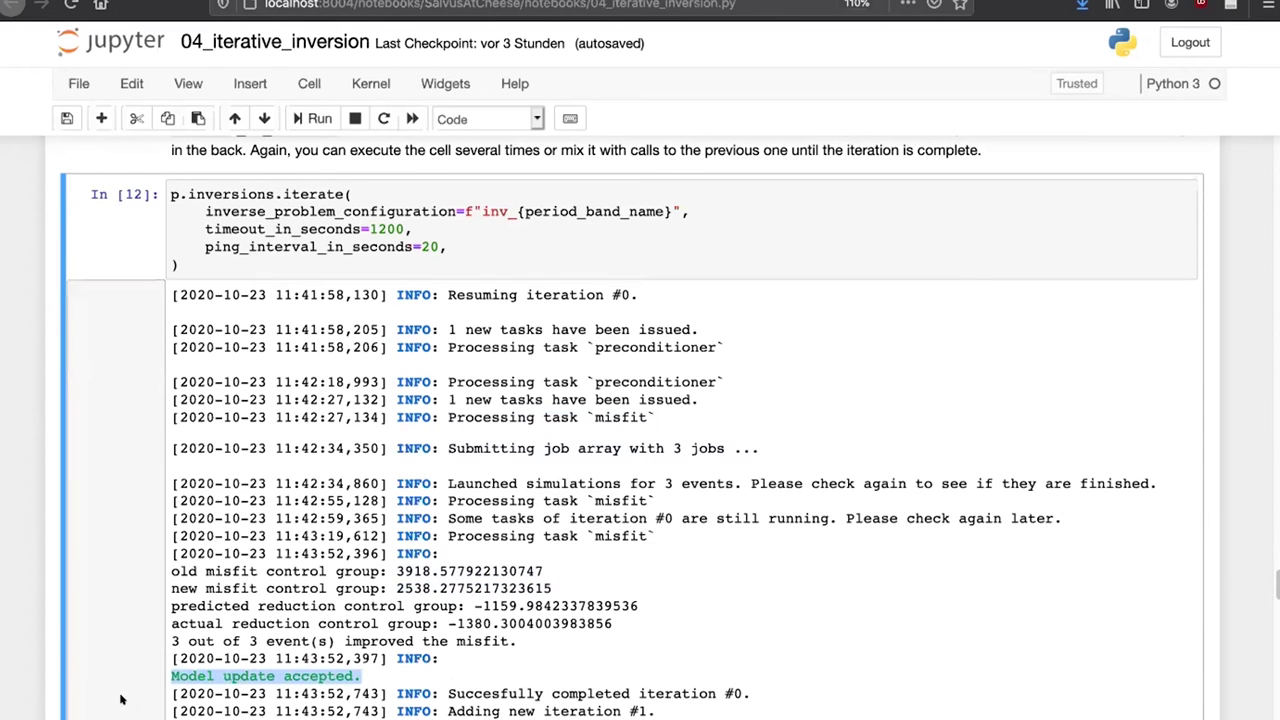
Run the p.viz.nb.inversion cell to display the inversion overview widget.
scroll(120, 699, down, 5)
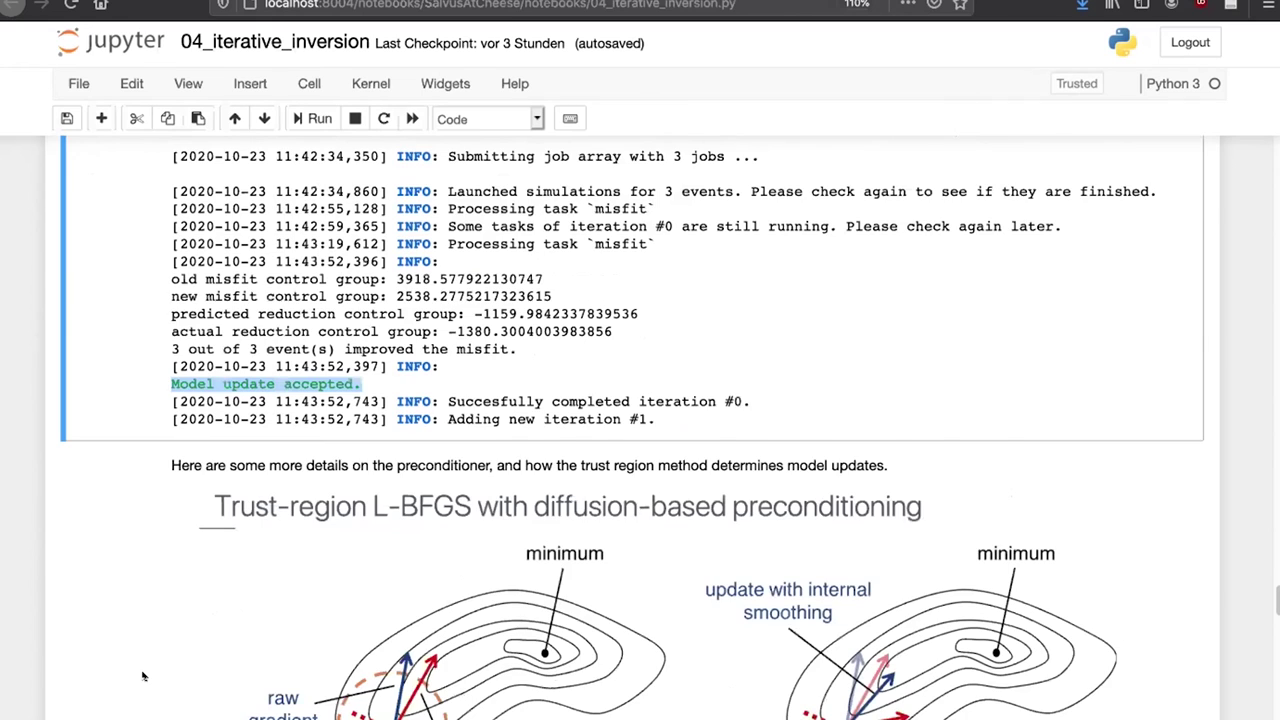
scroll(143, 677, down, 20)
click(371, 256)
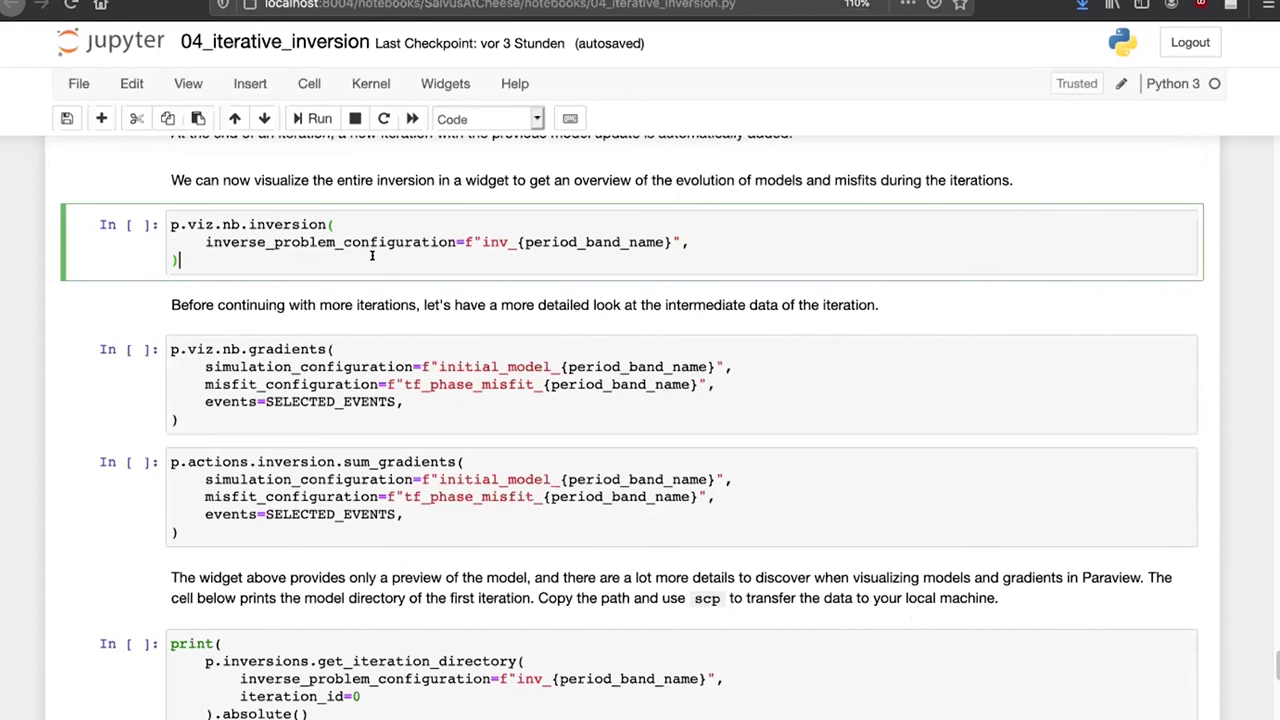
key(Return)
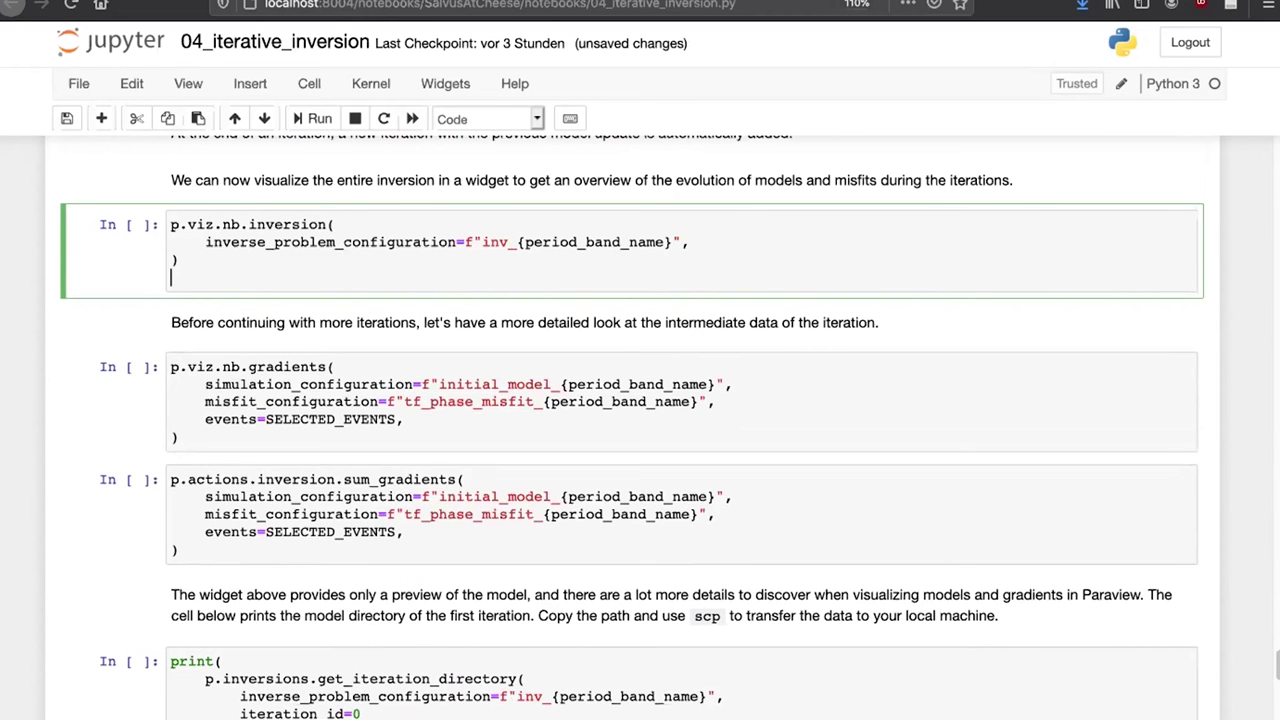
key(shift+Return)
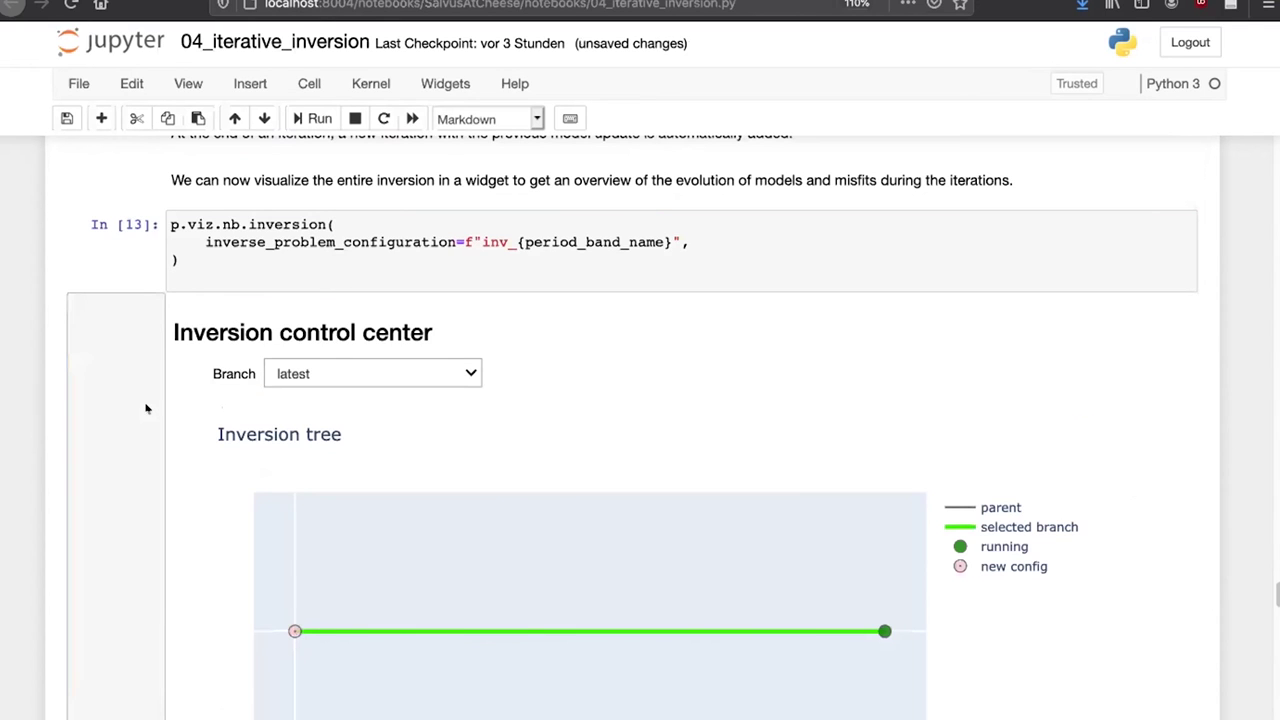
Inspect the iteration nodes in the inversion tree and the per-event bars in the cumulative misfits chart.
scroll(145, 408, down, 2)
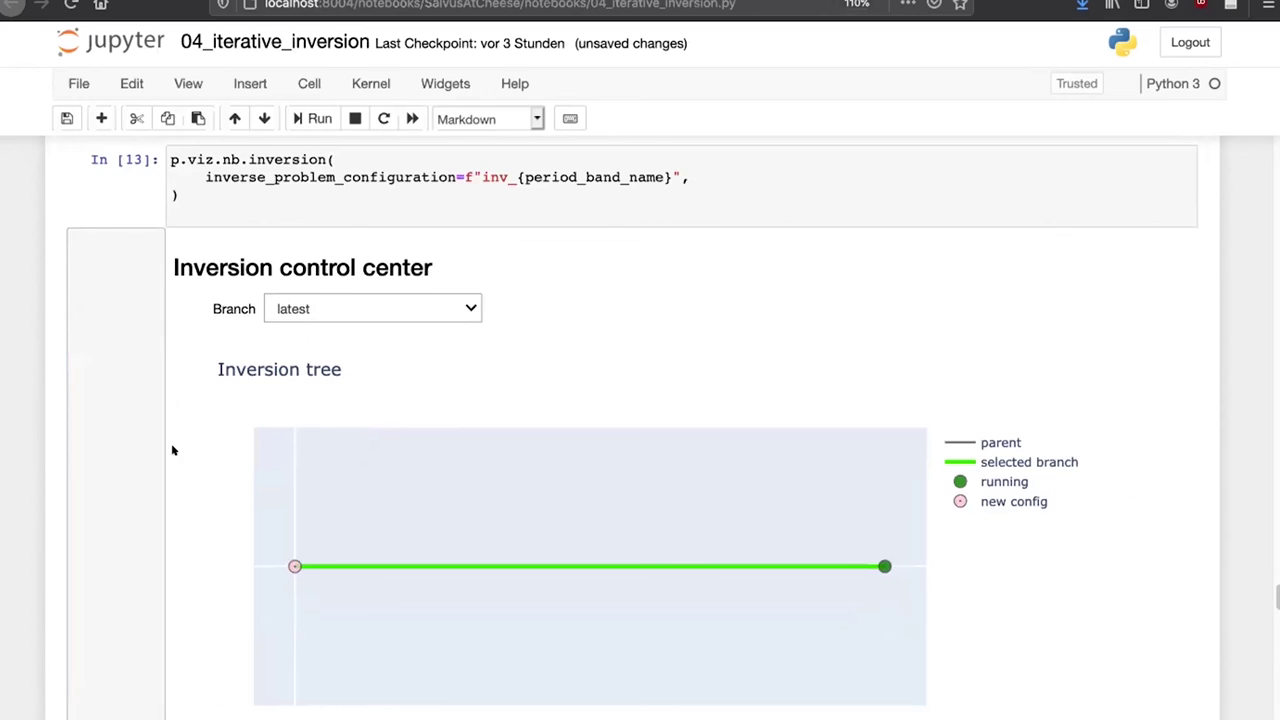
mouse_move(295, 568)
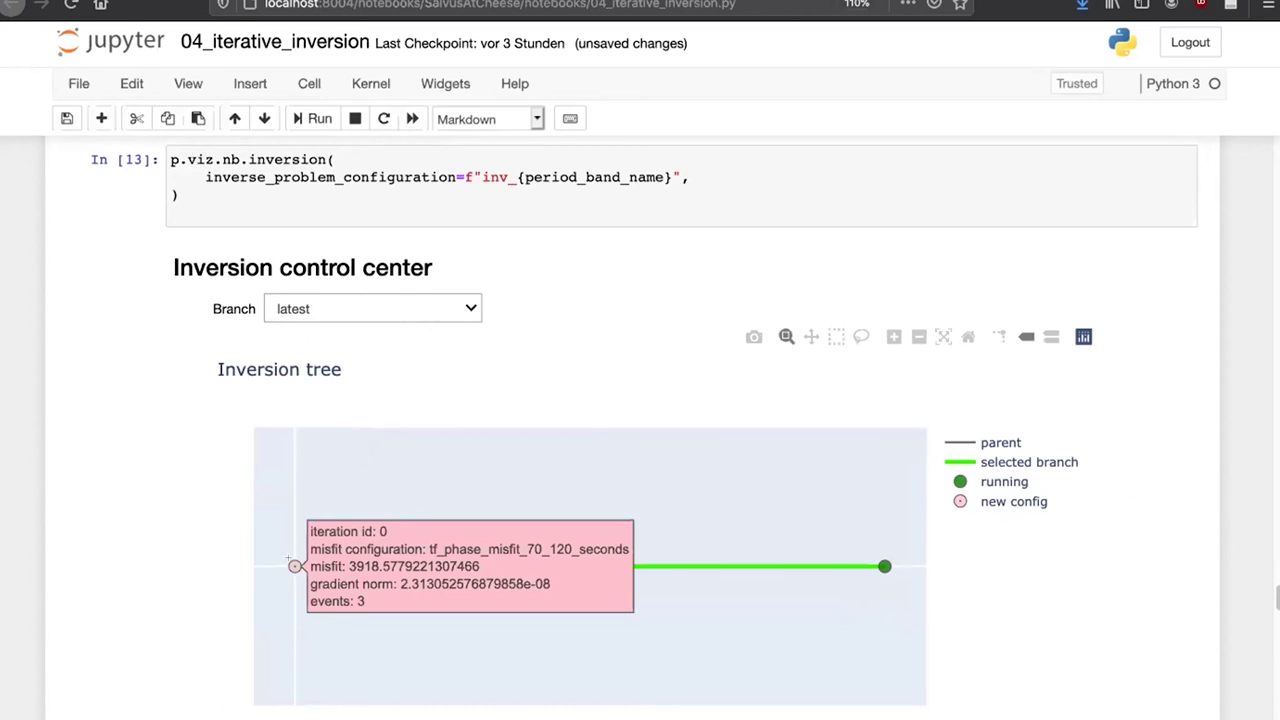
mouse_move(873, 567)
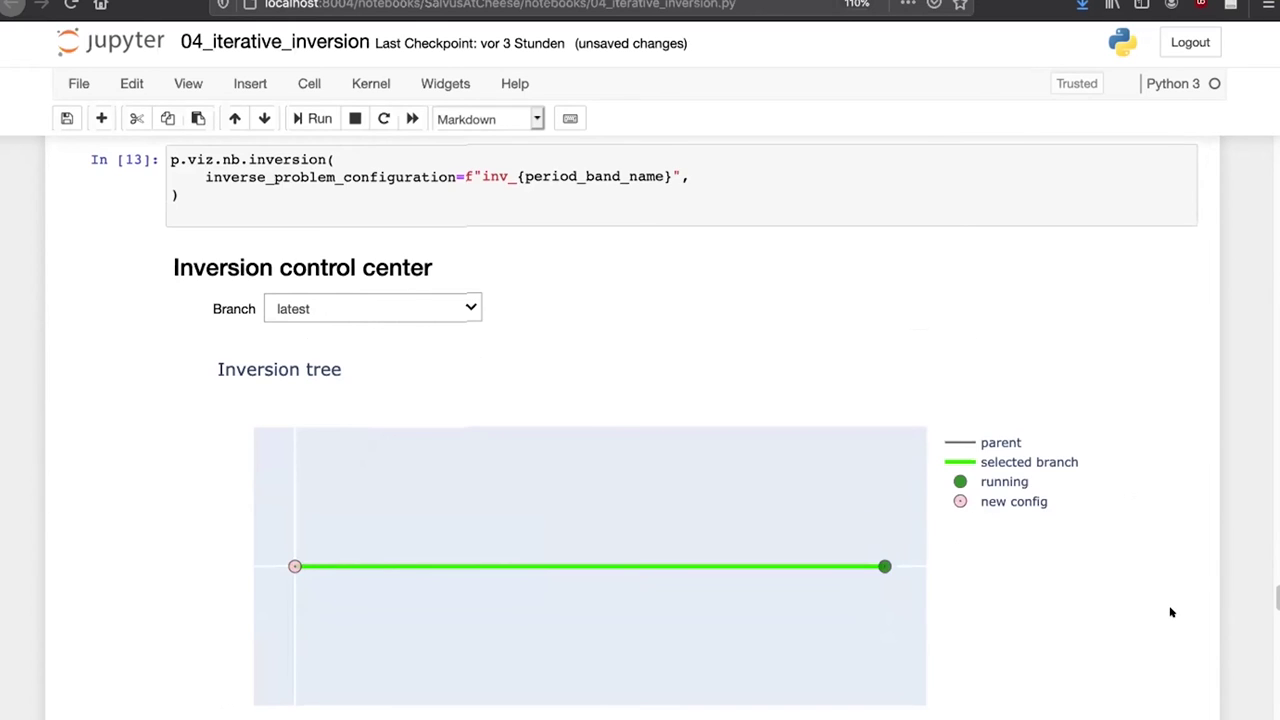
scroll(1170, 610, down, 10)
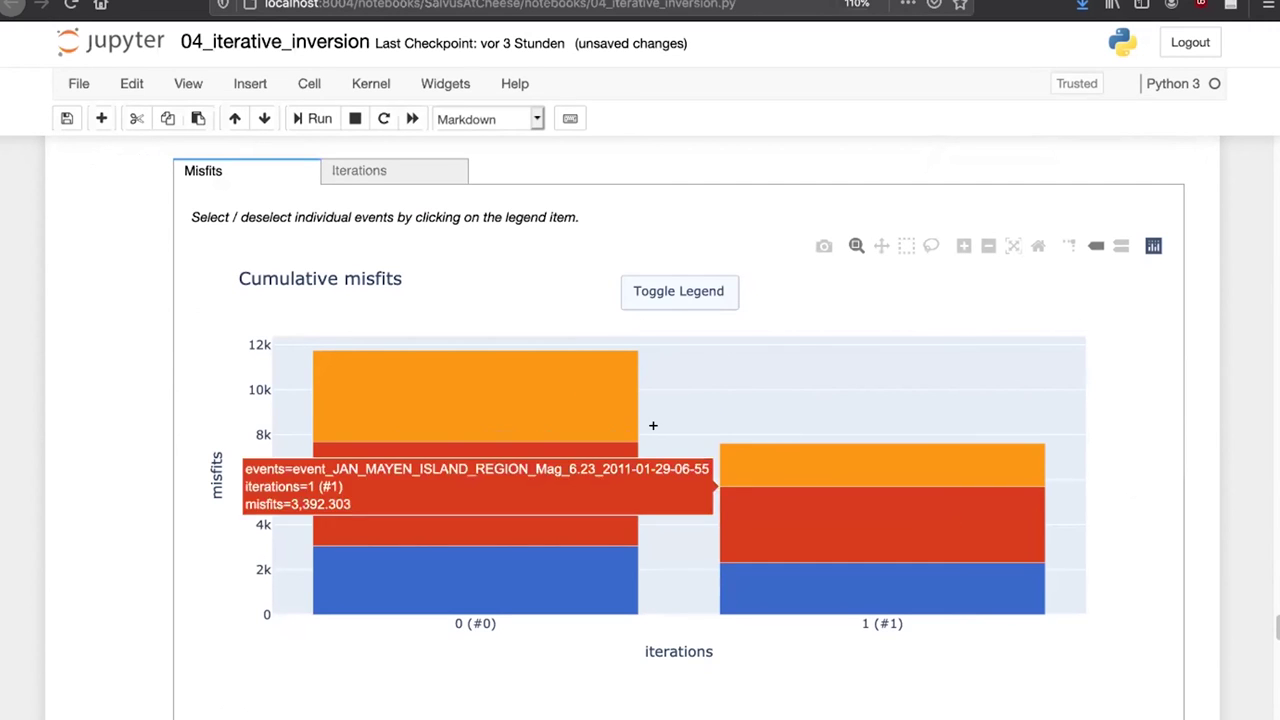
mouse_move(562, 366)
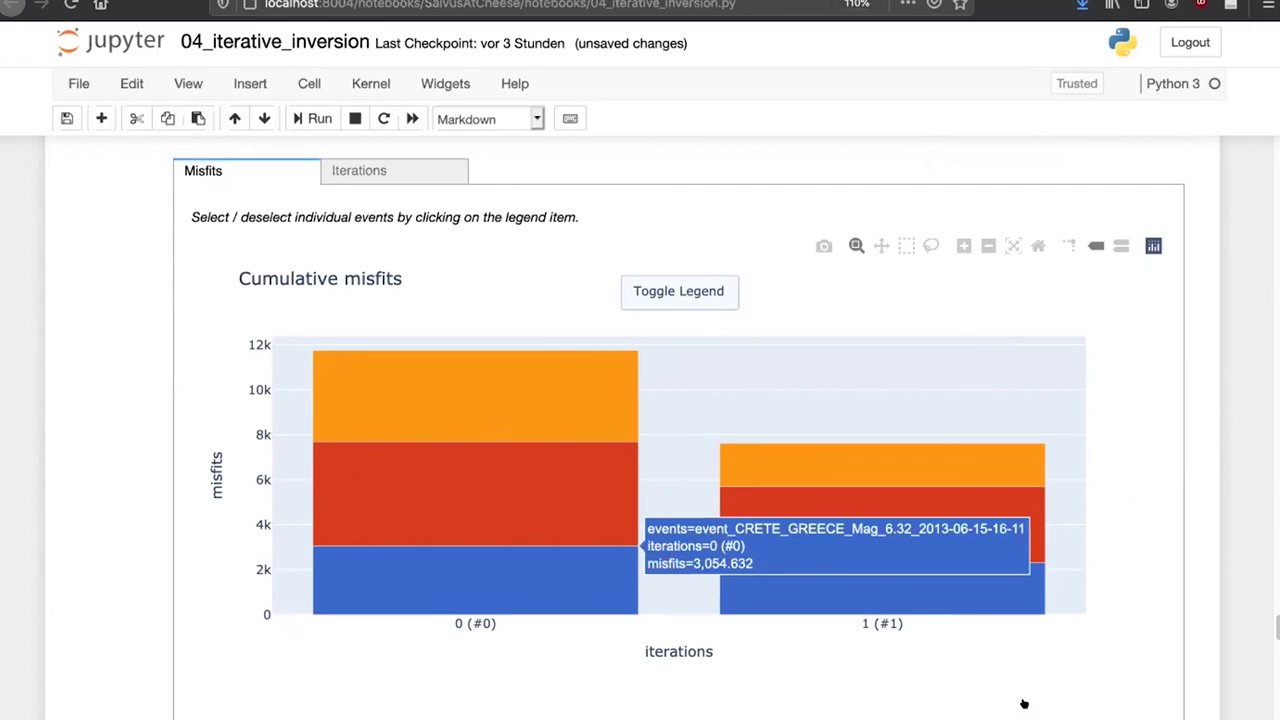
Show the event legend in the Event misfits chart and inspect its data points.
scroll(1155, 642, down, 5)
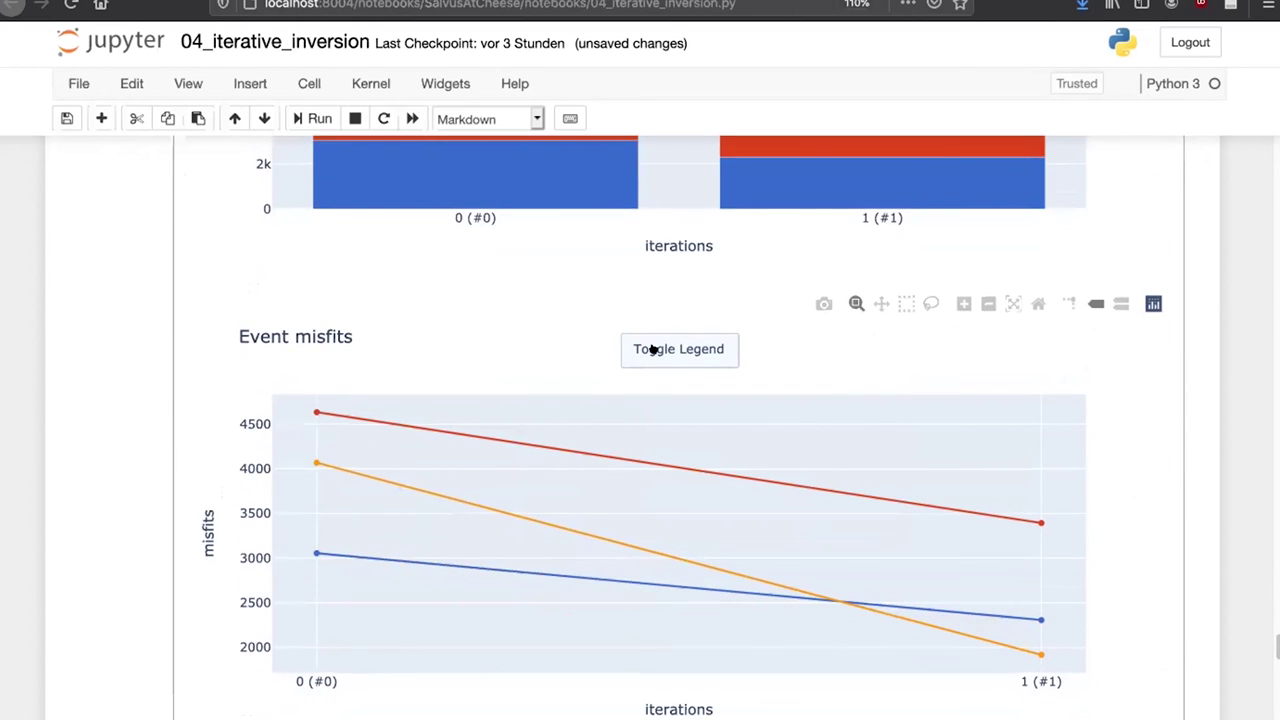
click(651, 349)
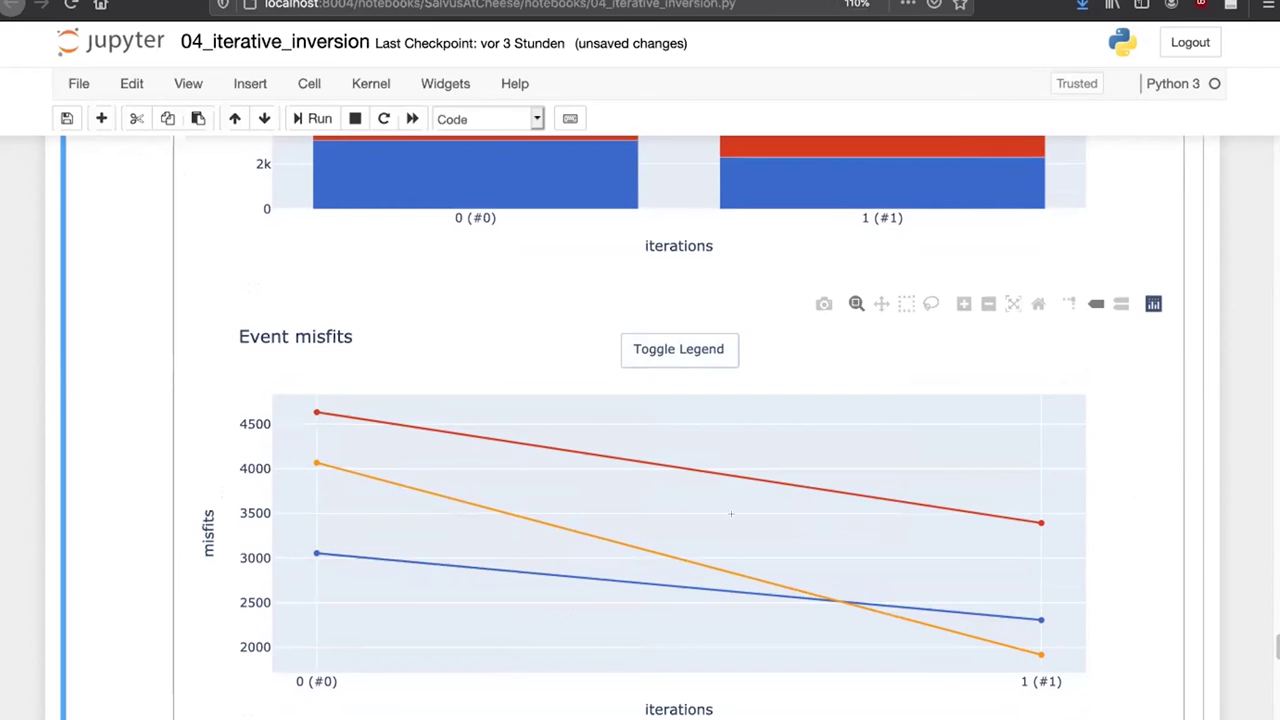
click(690, 354)
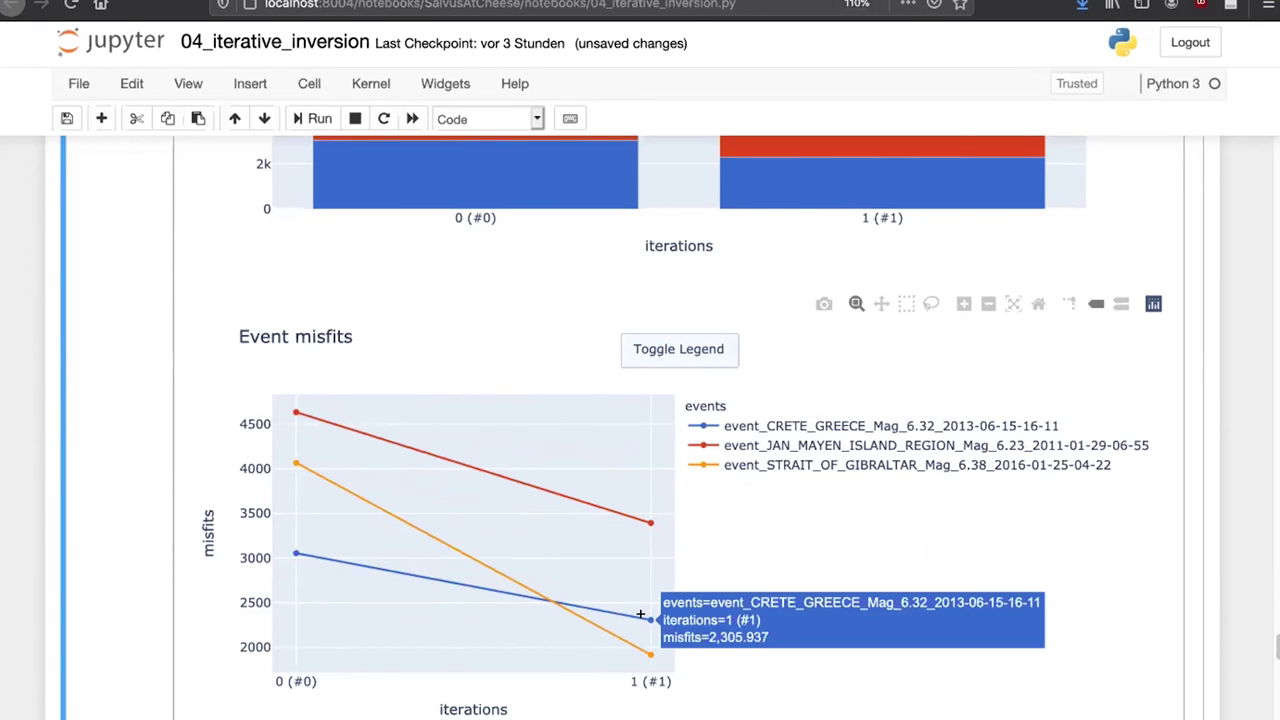
mouse_move(283, 453)
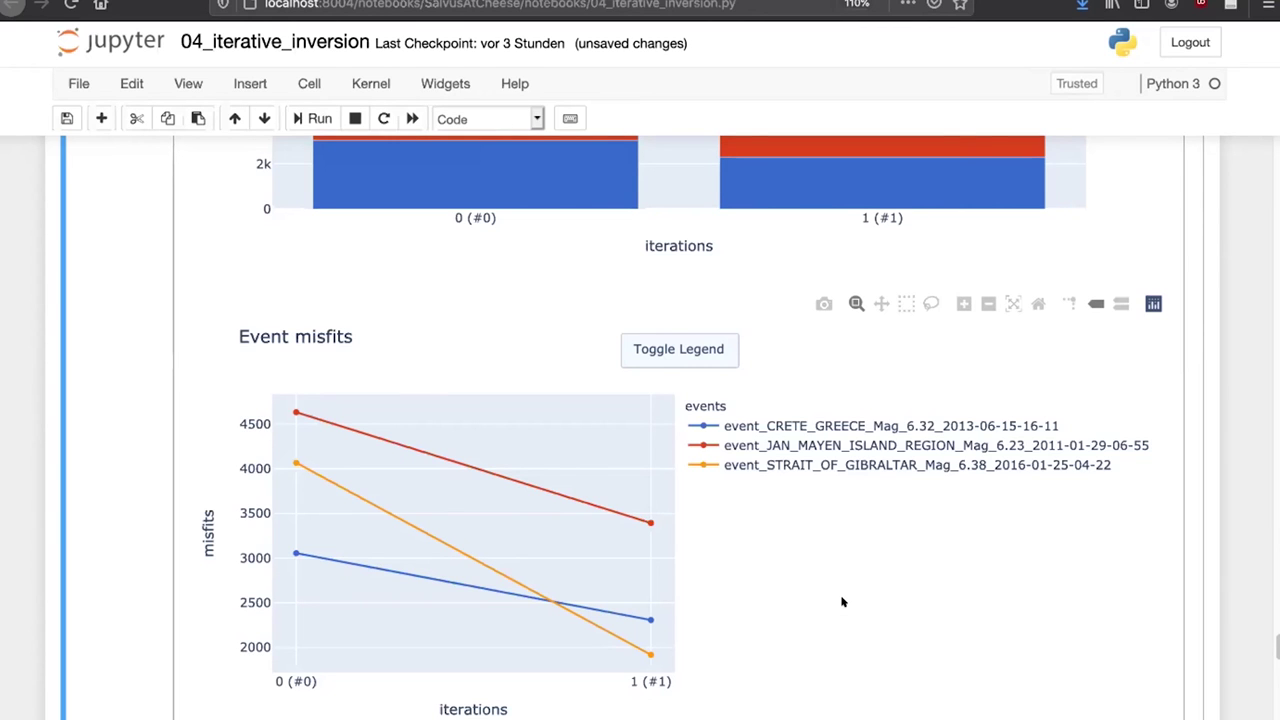
Check the event misfit table and cumulative misfits, and display the Iterations summary for iteration #1.
scroll(842, 601, down, 3)
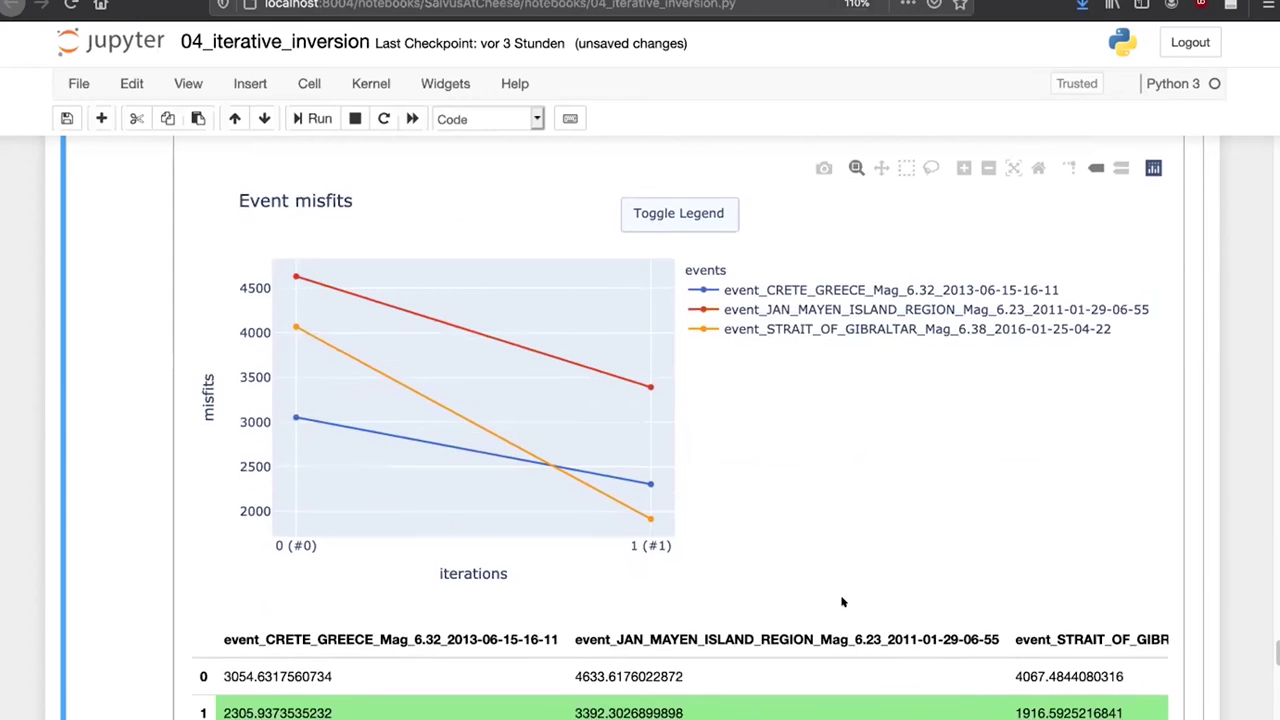
scroll(842, 601, down, 3)
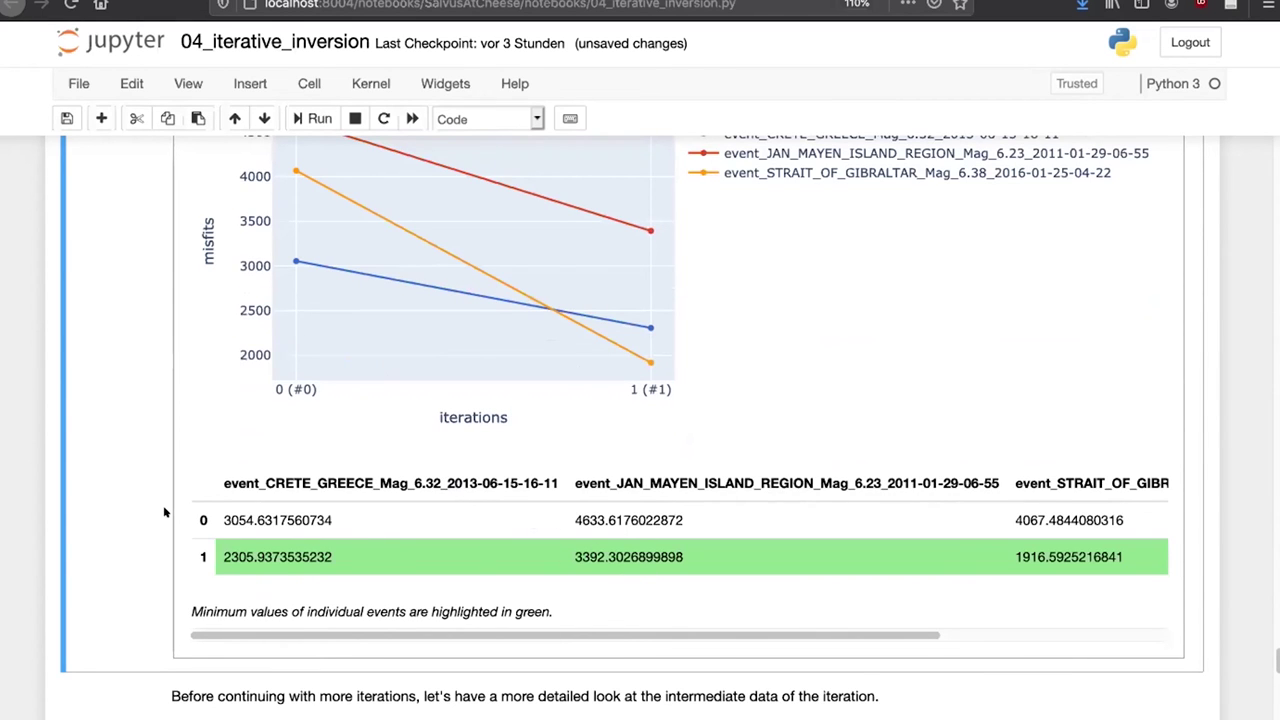
scroll(130, 512, up, 10)
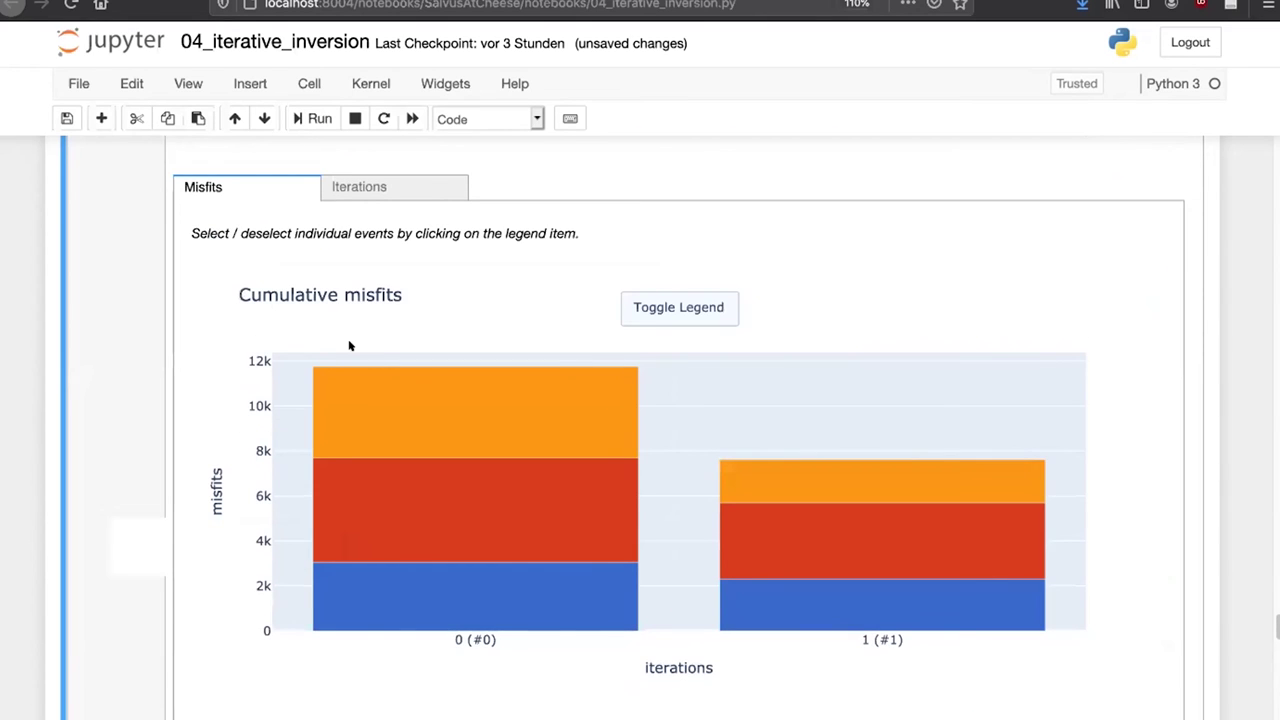
mouse_move(417, 520)
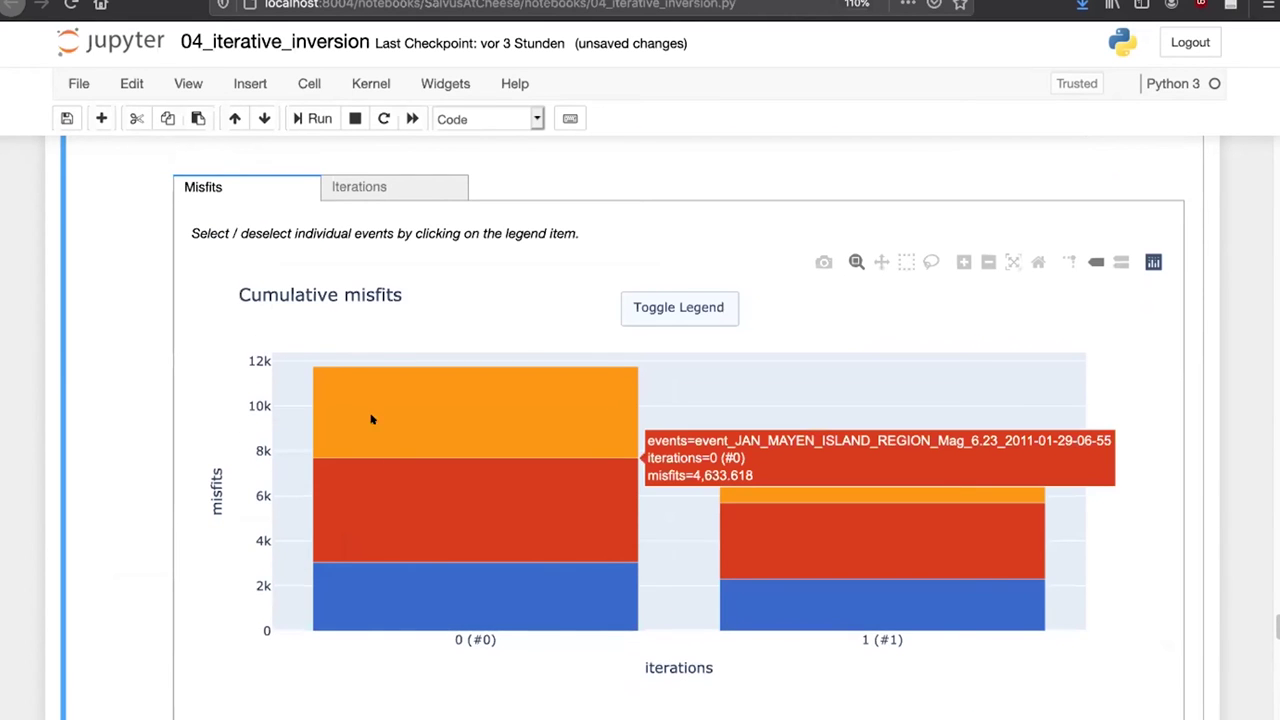
click(368, 190)
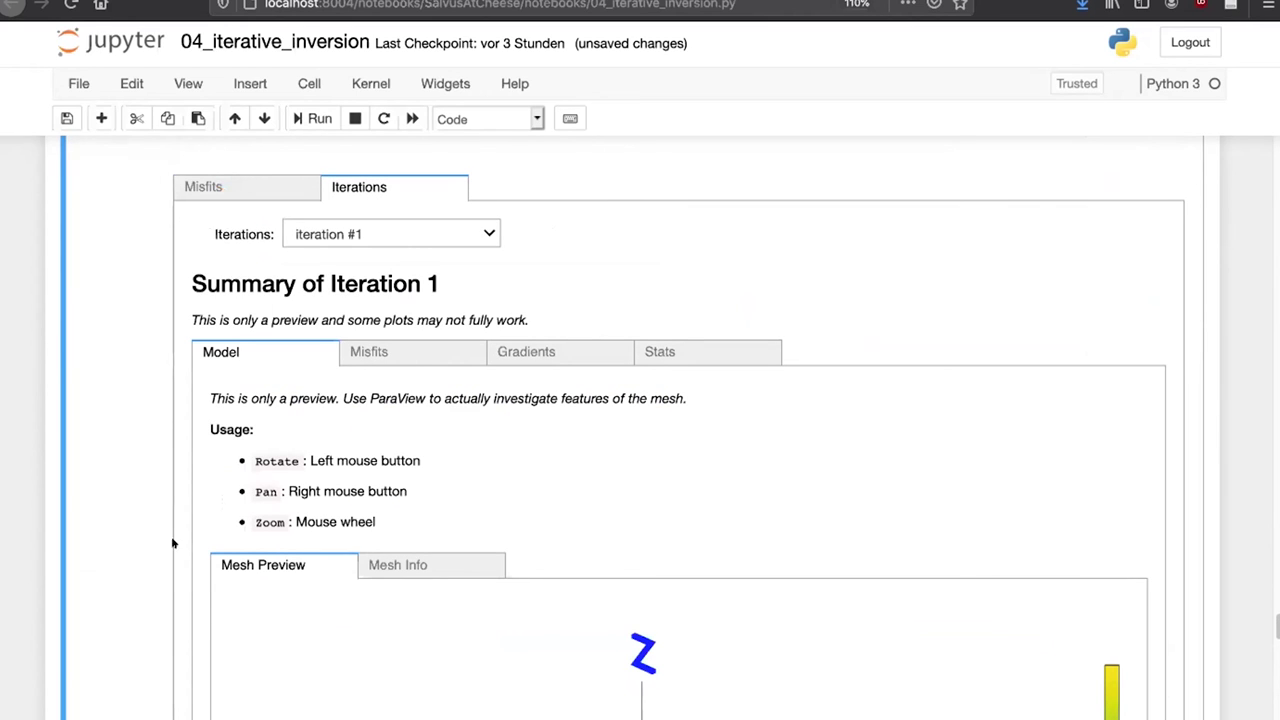
click(480, 230)
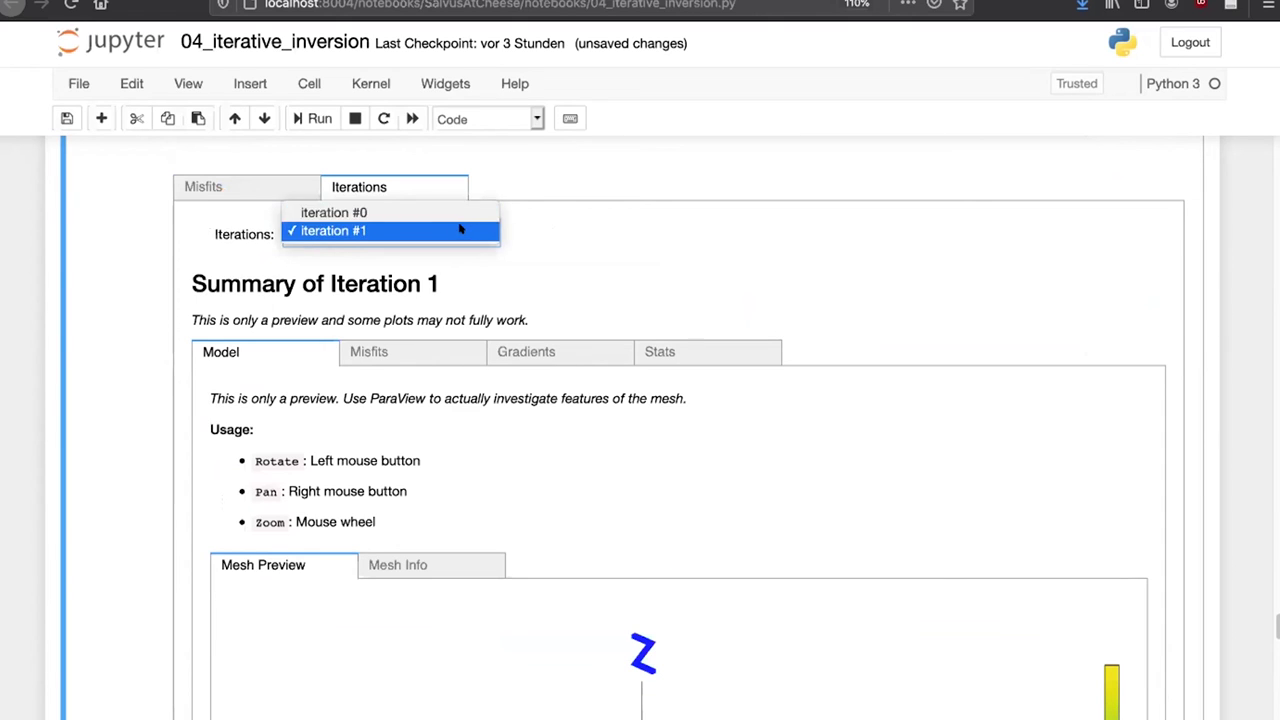
click(466, 231)
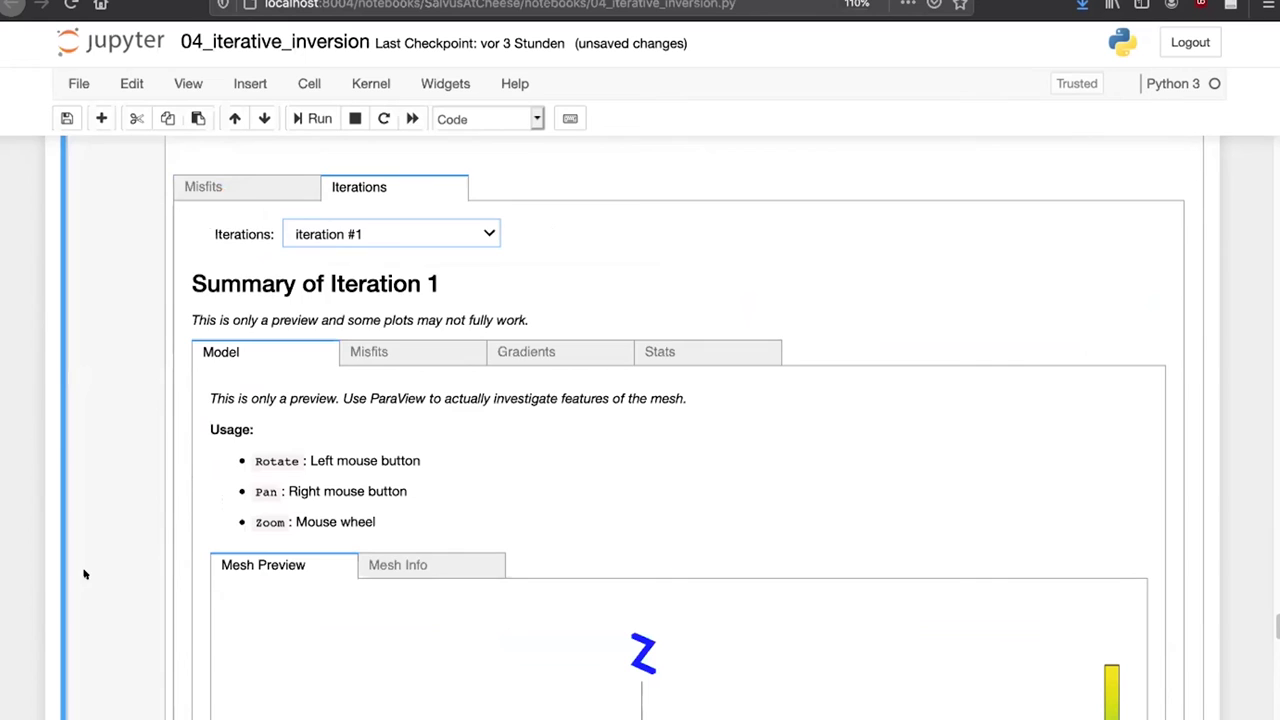
Set the displayed parameter of iteration #1's model mesh preview to VSV [element nodal].
scroll(84, 571, down, 2)
scroll(84, 571, down, 1)
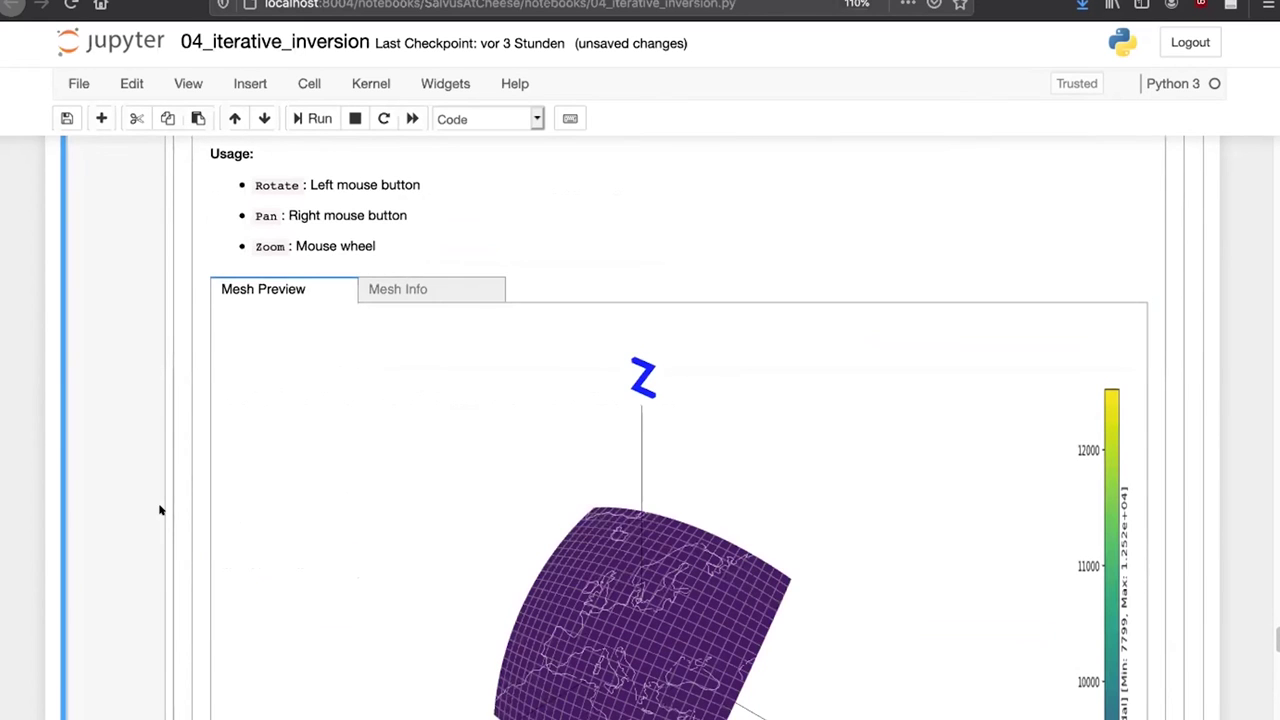
scroll(155, 508, down, 2)
scroll(418, 507, down, 1)
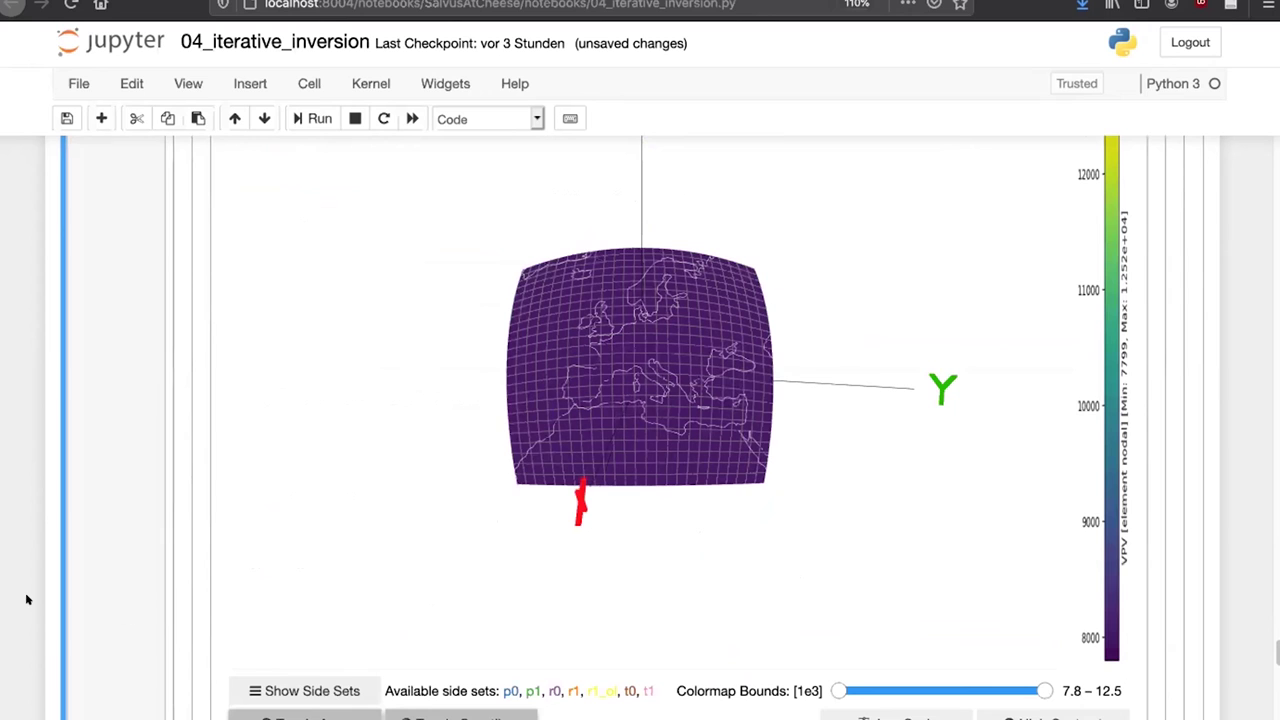
scroll(338, 705, down, 1)
click(378, 704)
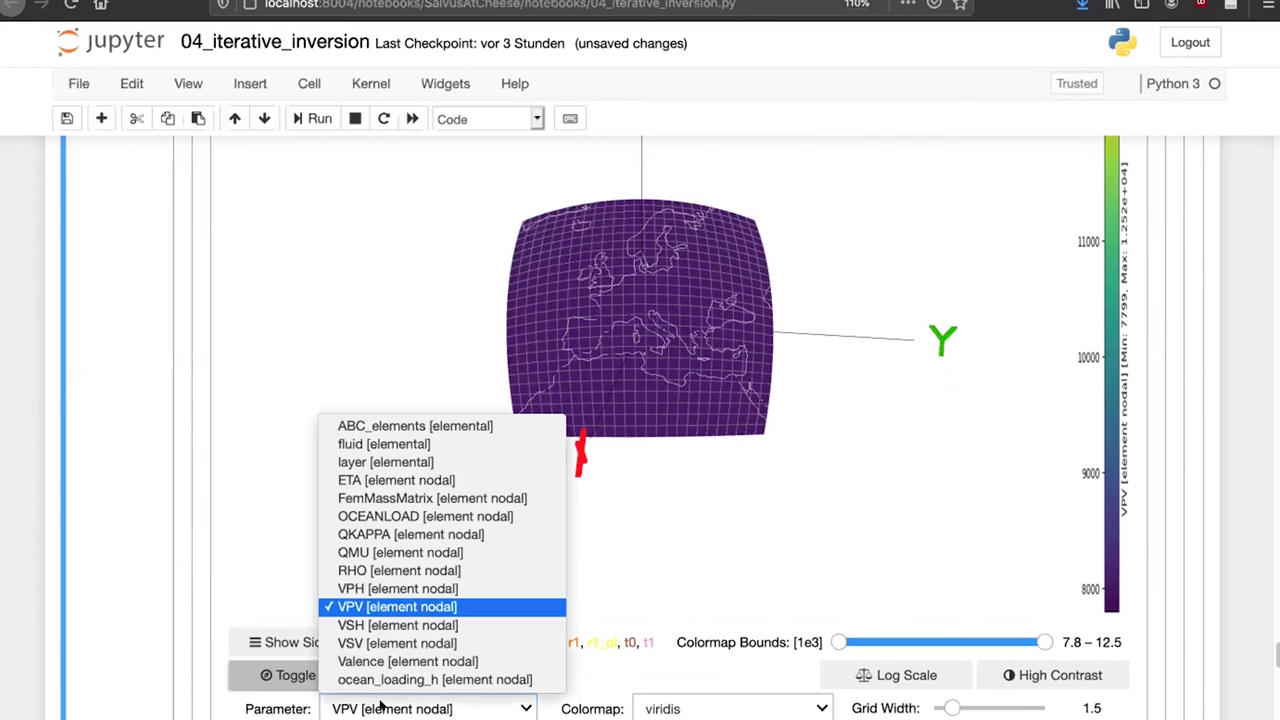
click(387, 636)
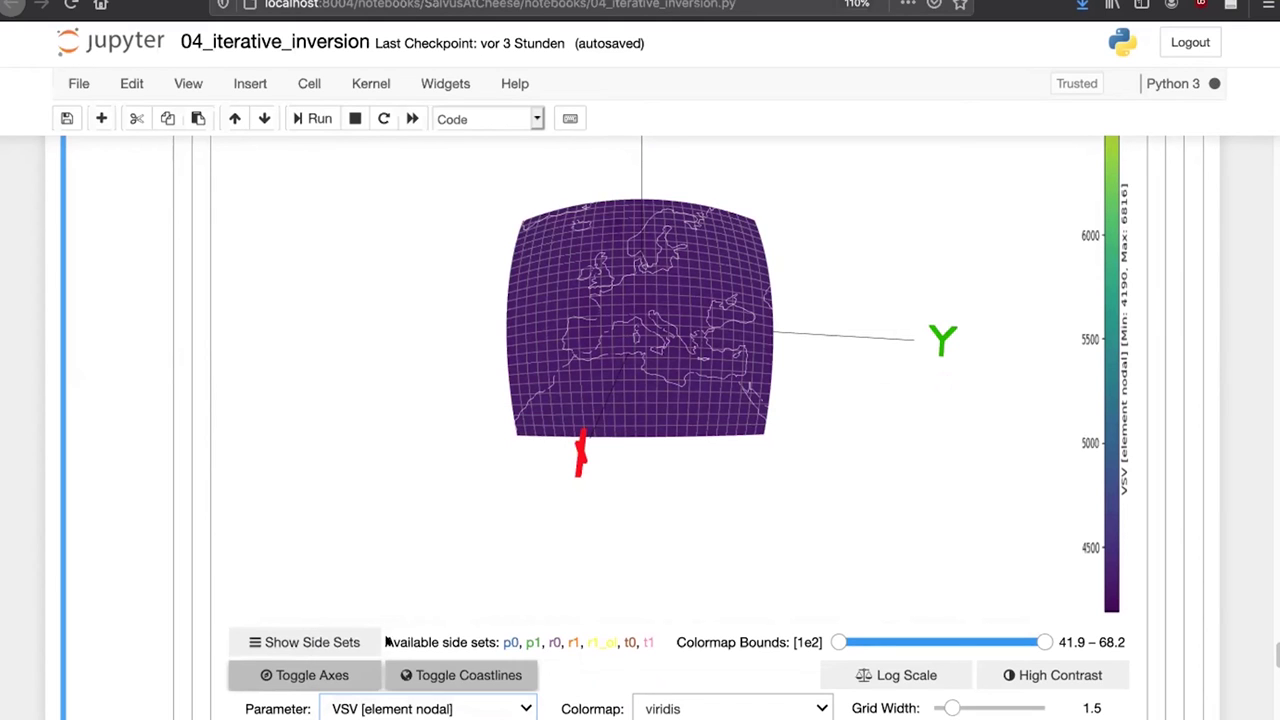
Rotate the VSV mesh preview slightly and lower its upper colormap bound to 45.5 [1e2].
drag(667, 499, 683, 537)
drag(1044, 643, 861, 648)
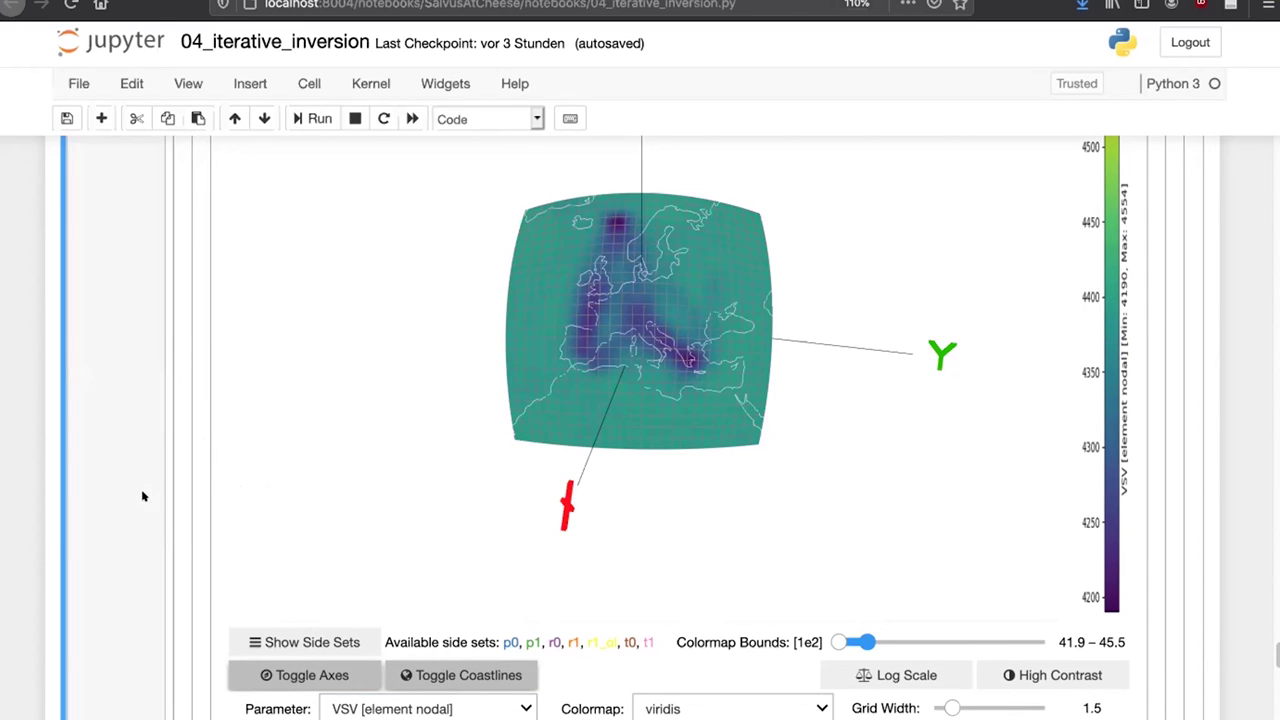
scroll(115, 522, up, 4)
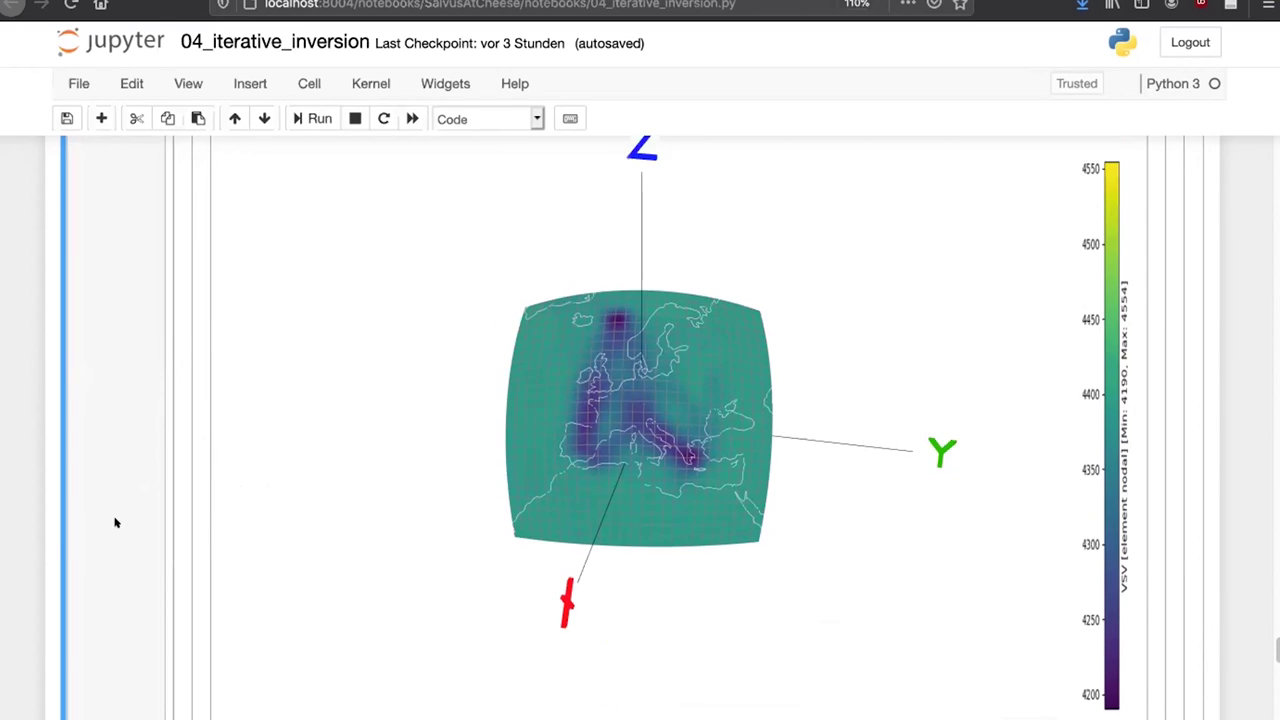
scroll(115, 522, up, 1)
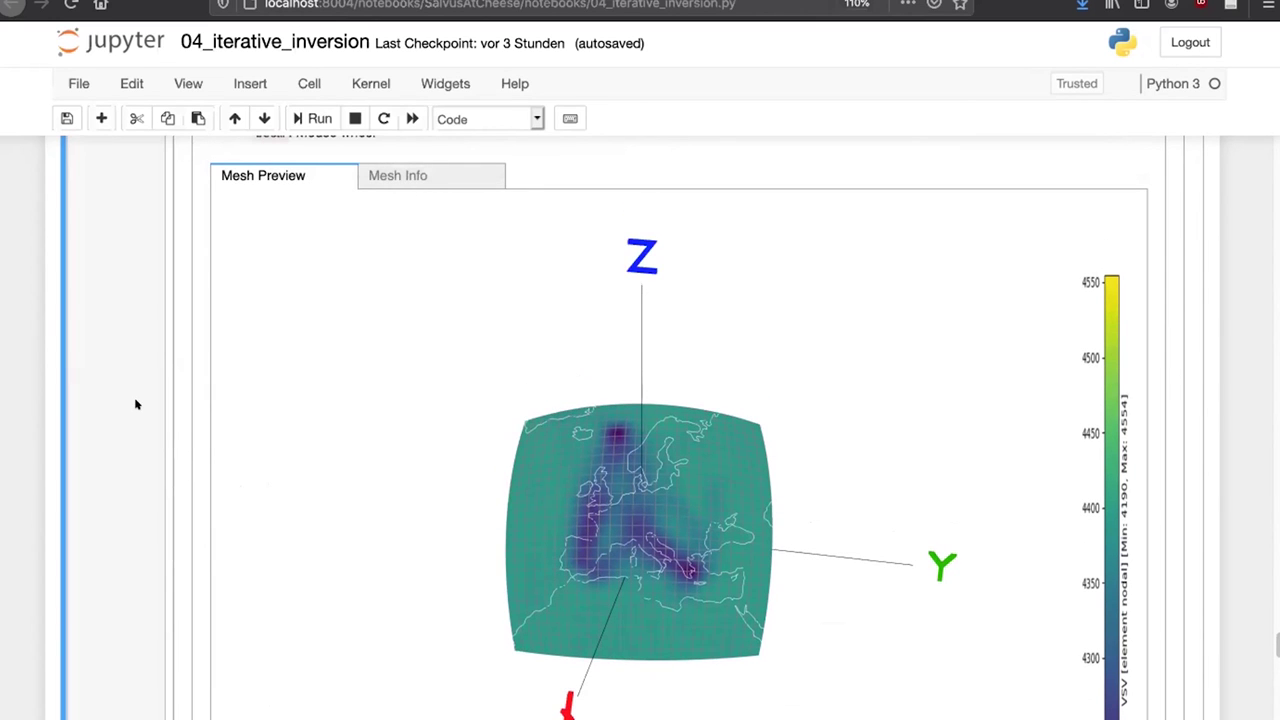
scroll(137, 404, up, 2)
scroll(136, 404, up, 2)
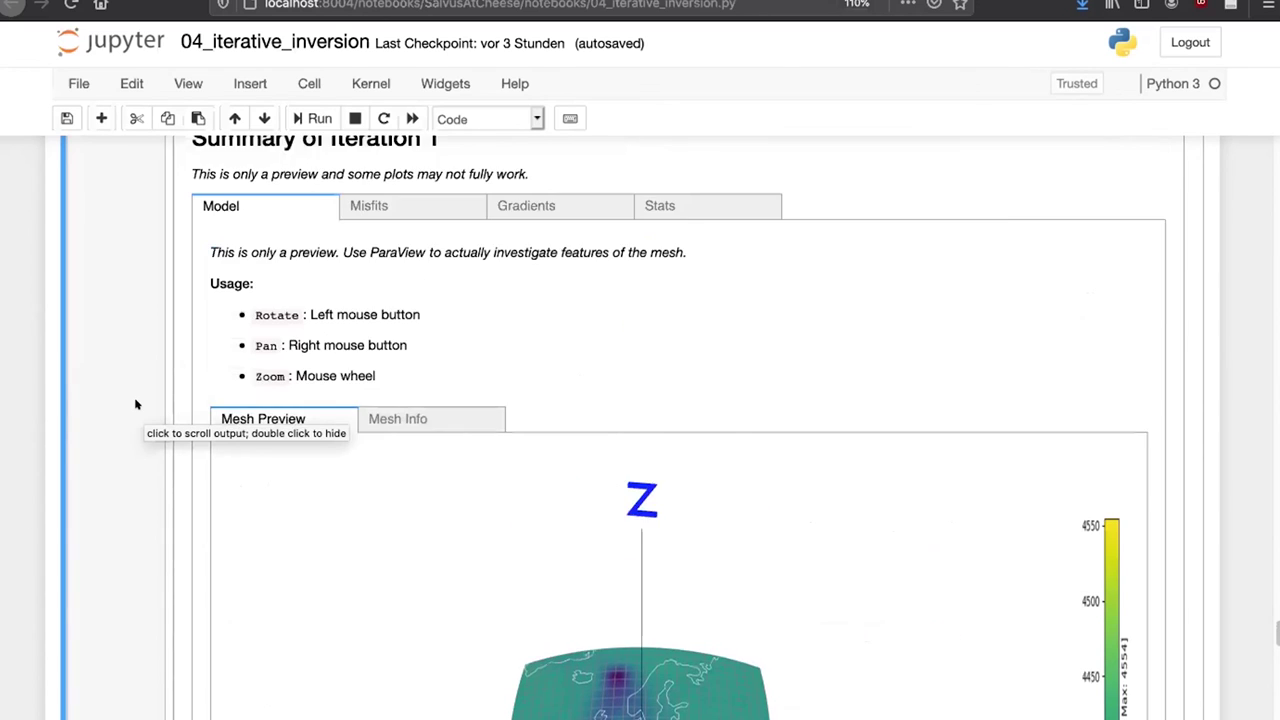
Run the p.viz.nb.gradients cell to display the event gradients for the initial model.
scroll(136, 404, down, 10)
scroll(136, 404, down, 2)
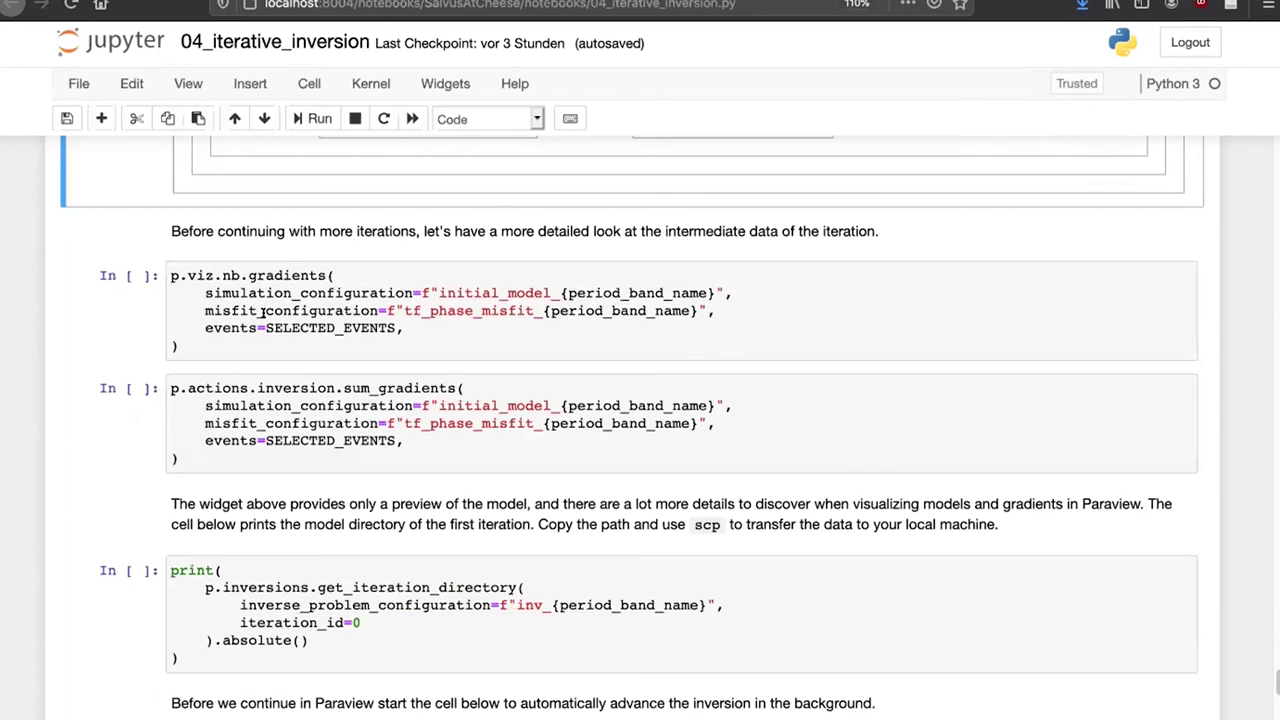
click(316, 326)
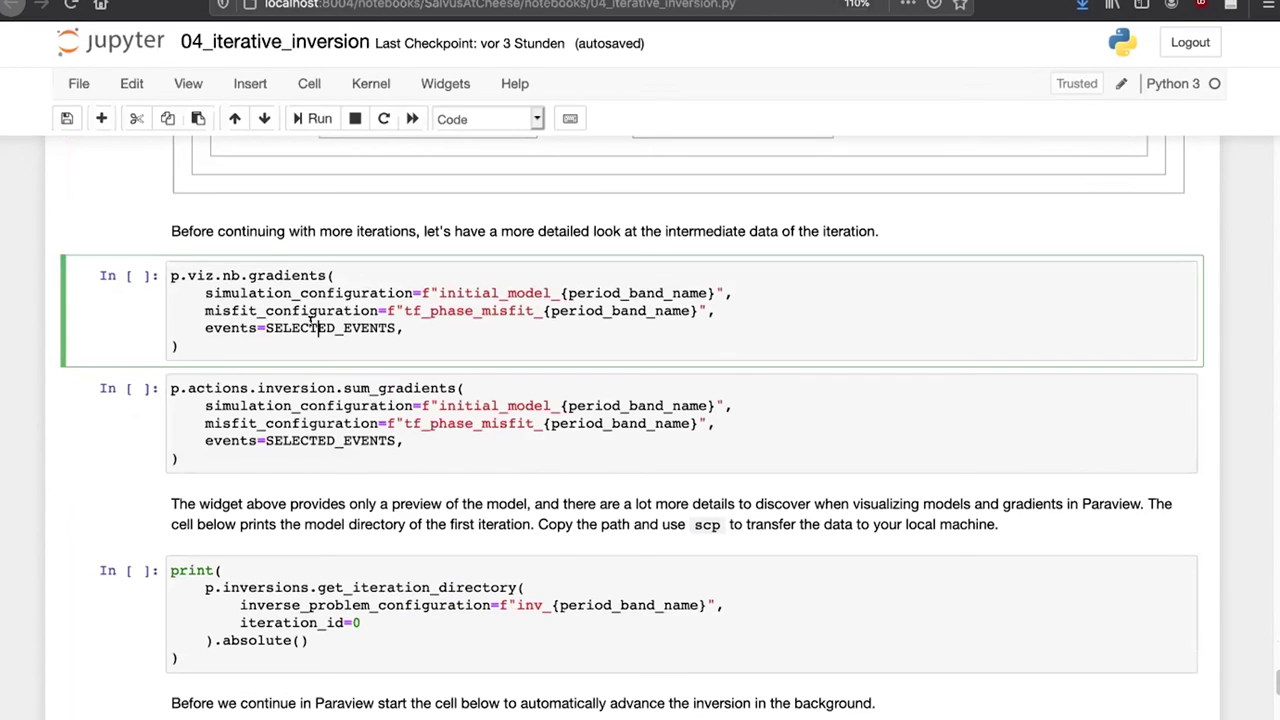
key(shift+Return)
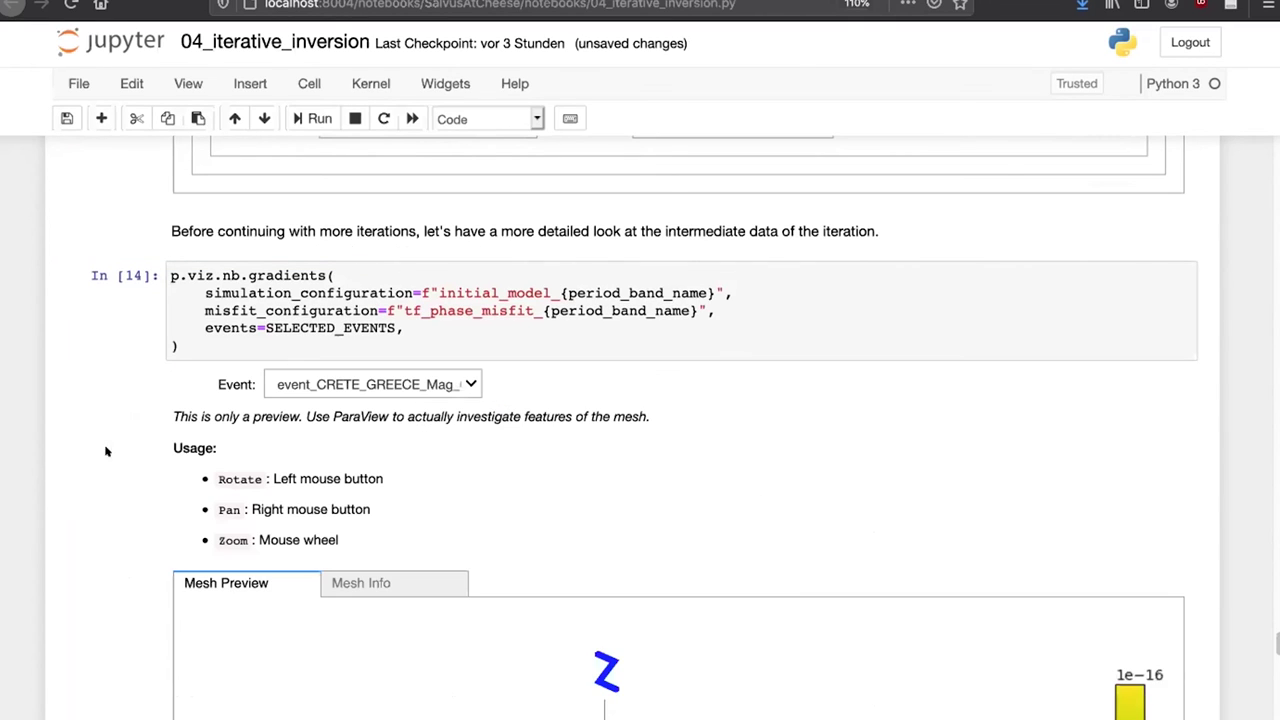
Rotate the Crete event's gradient mesh preview so that the European surface faces the viewer.
scroll(58, 514, down, 5)
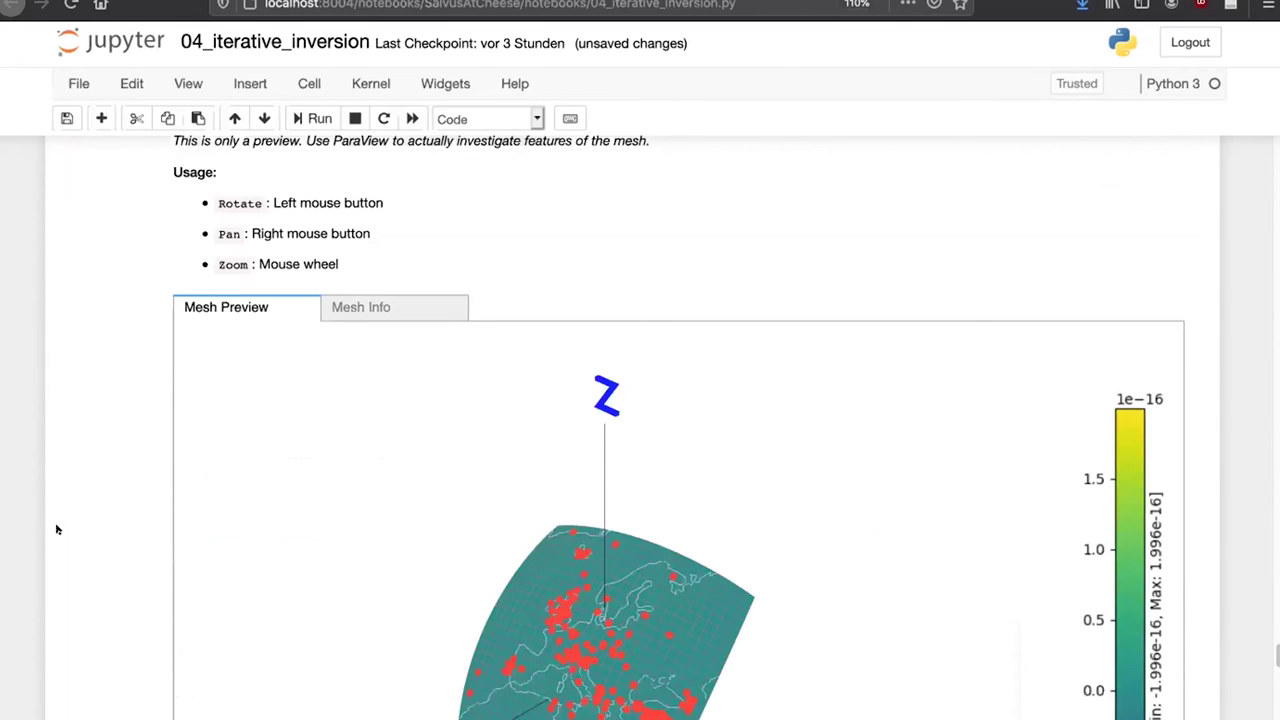
scroll(57, 528, down, 3)
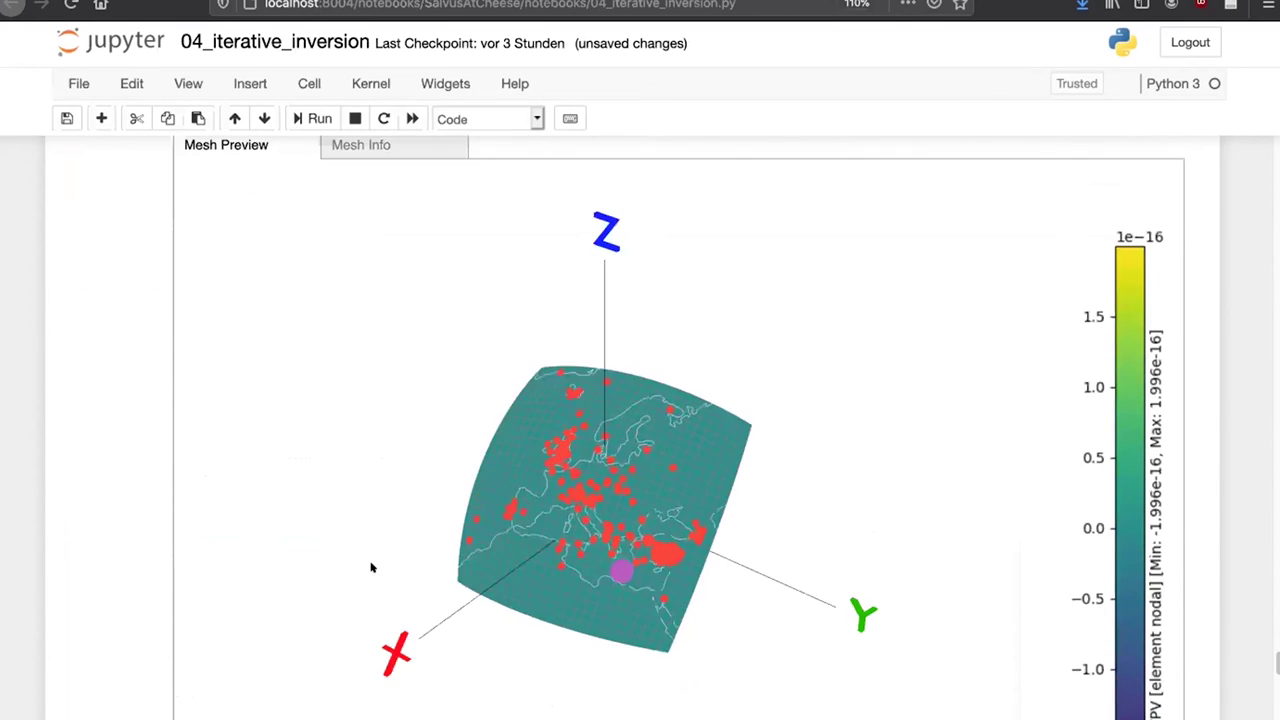
click(114, 609)
scroll(371, 523, down, 3)
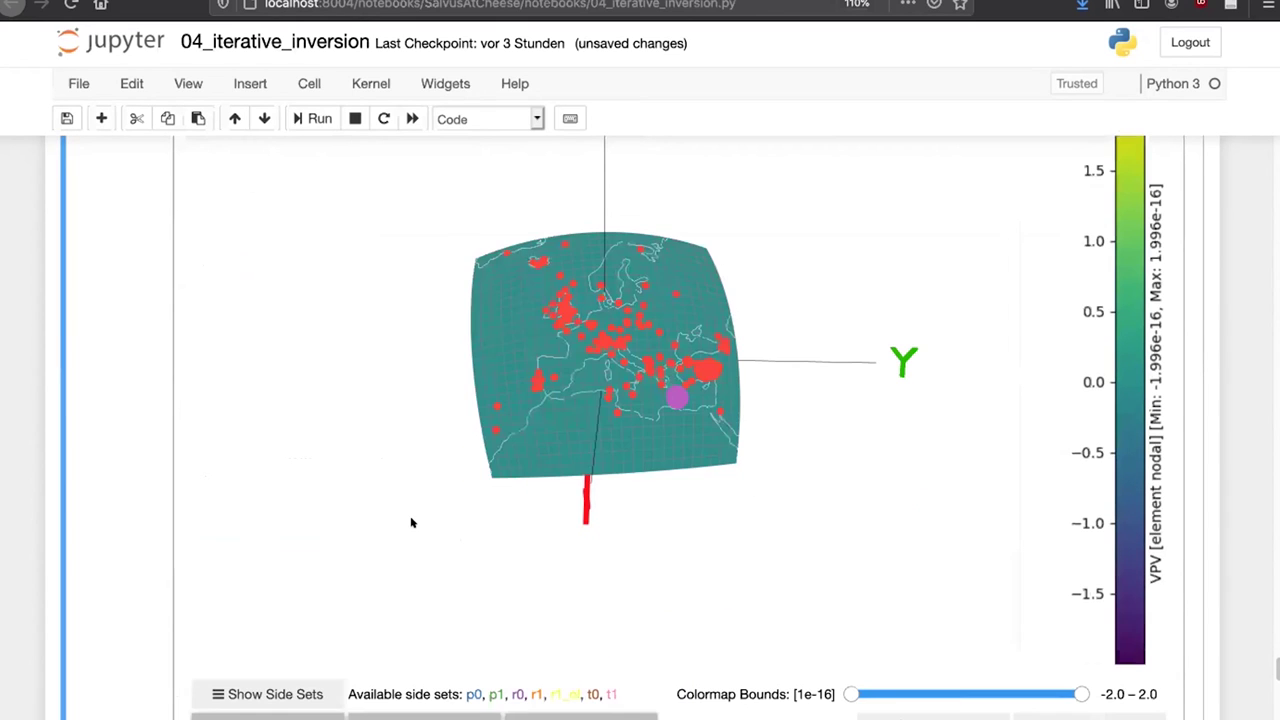
drag(398, 511, 398, 529)
scroll(383, 569, up, 3)
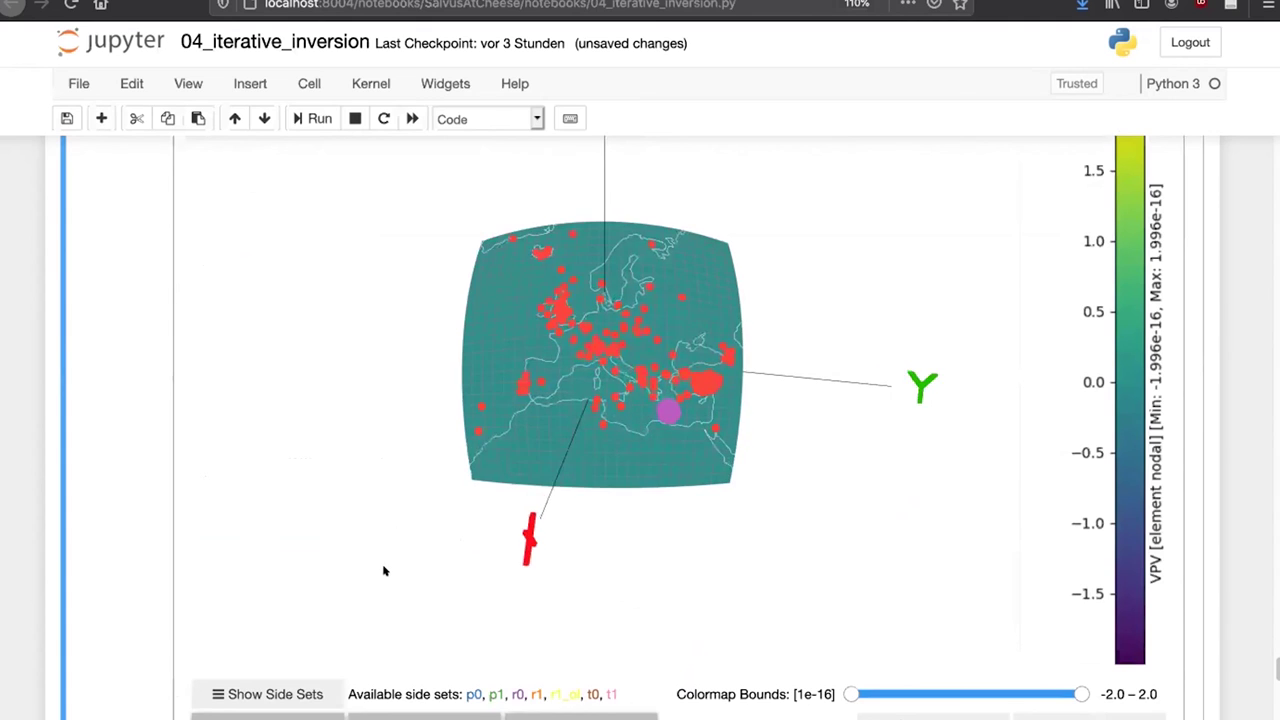
Set the displayed parameter of the event gradient preview to VSV [element nodal].
scroll(392, 570, down, 3)
click(400, 581)
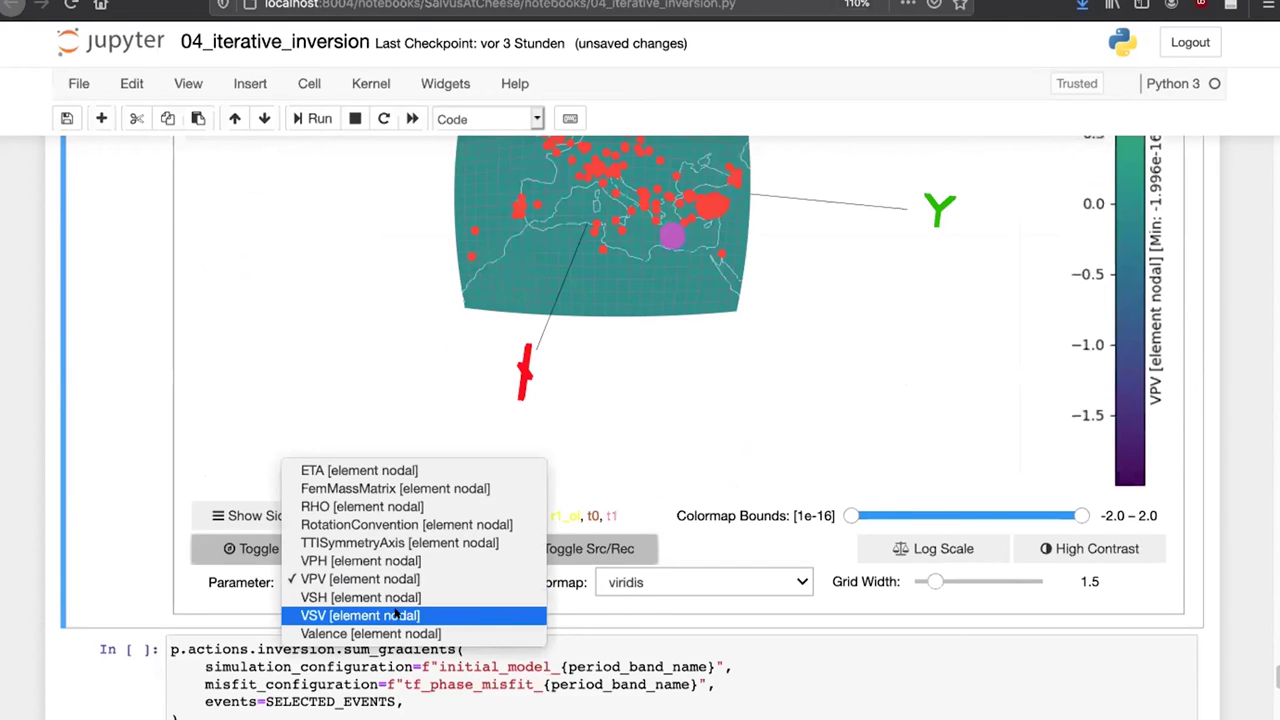
click(397, 616)
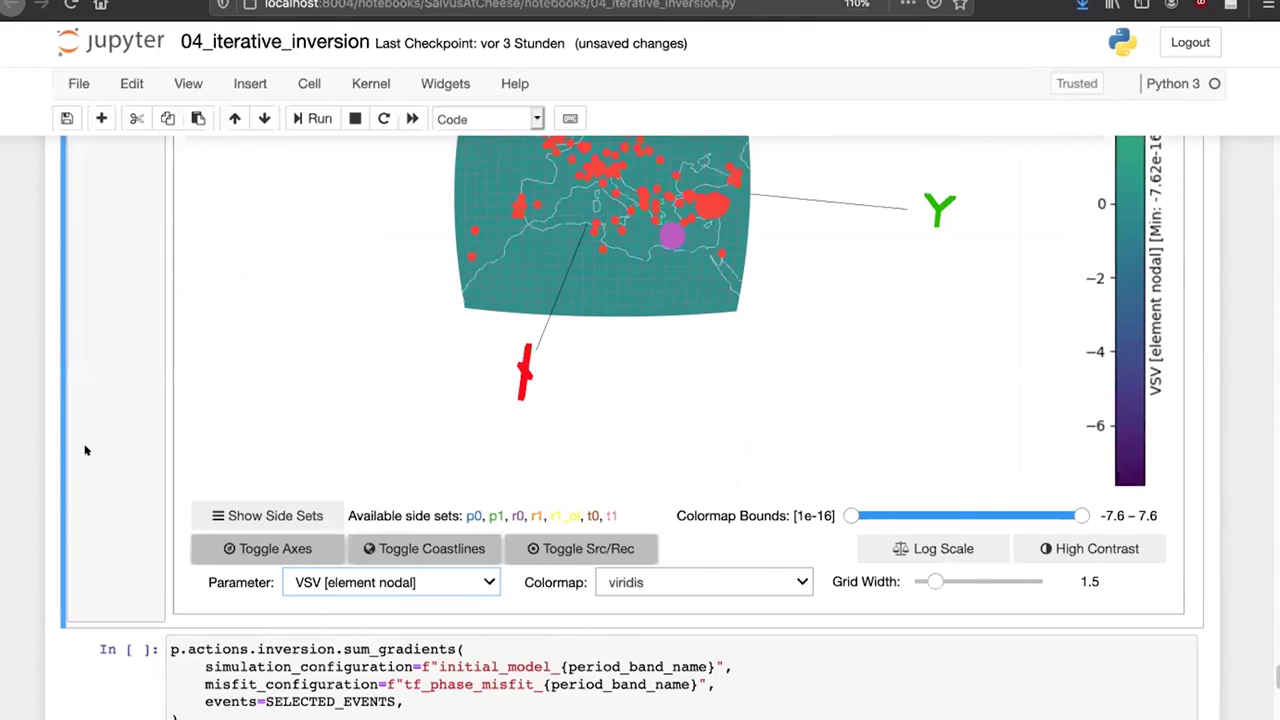
scroll(91, 463, up, 4)
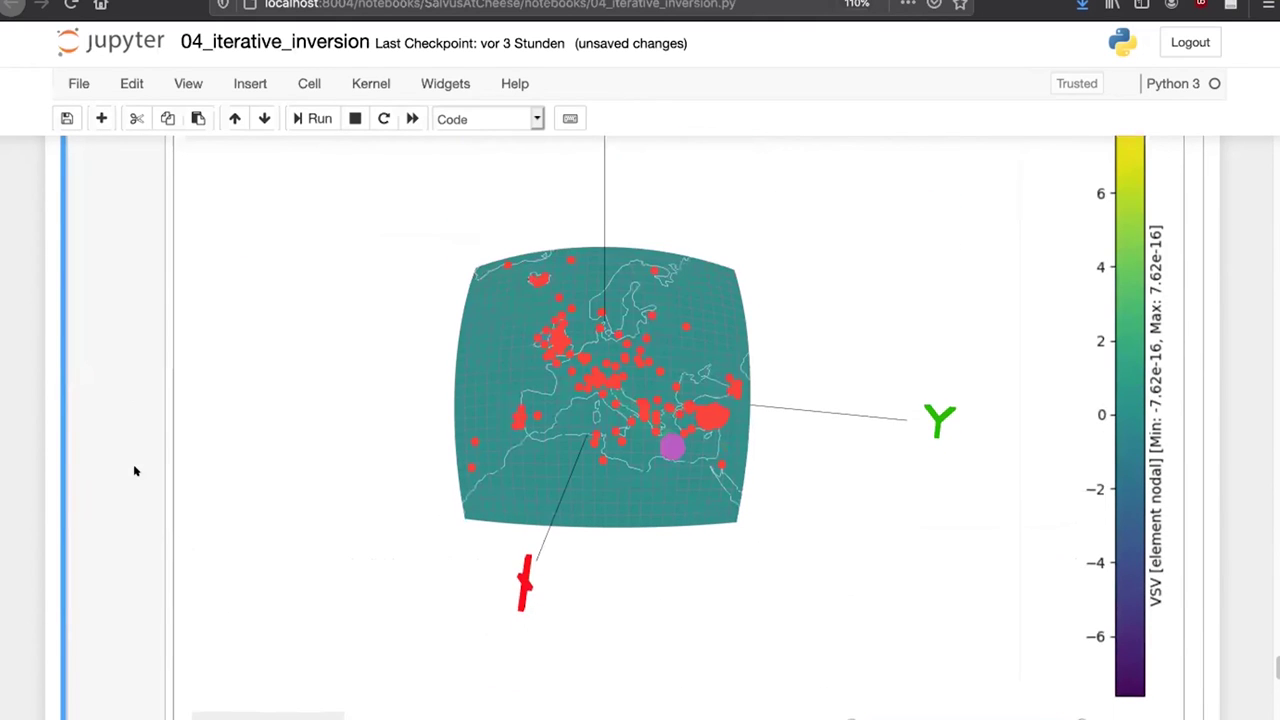
scroll(418, 634, down, 1)
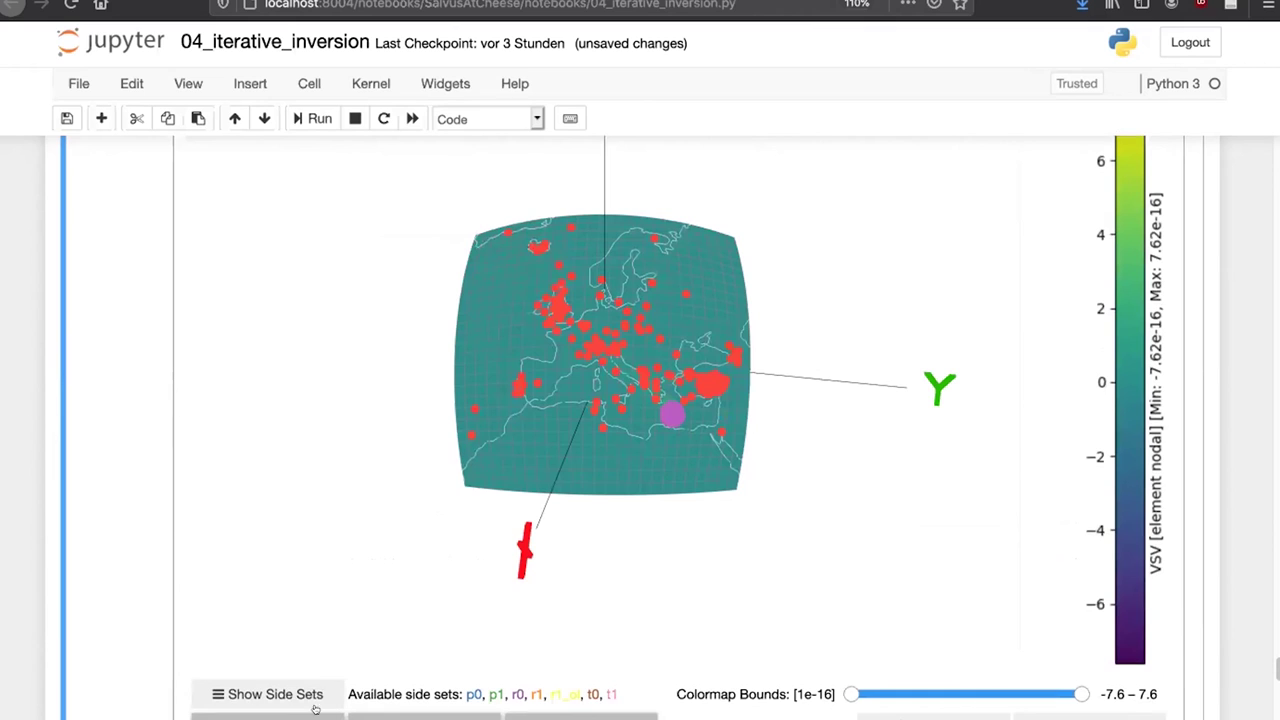
Hide the source and receiver markers on the VSV event gradient to expose the mesh beneath them.
click(547, 712)
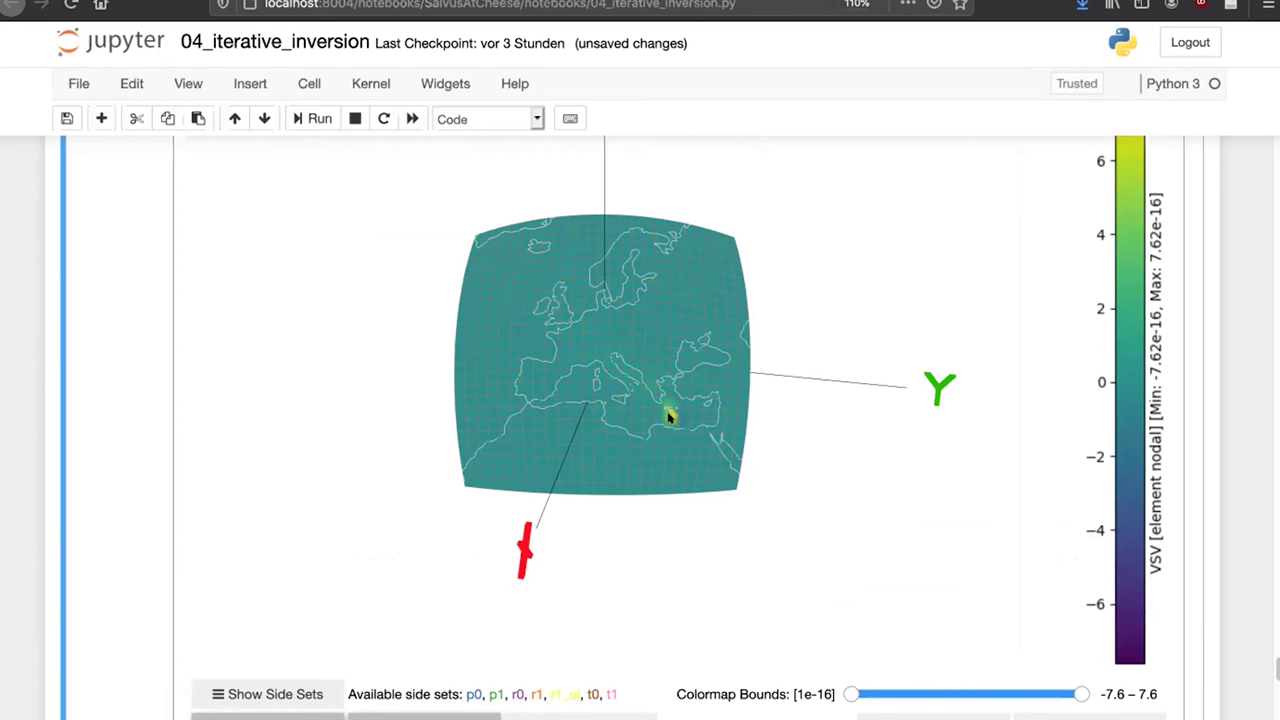
click(612, 716)
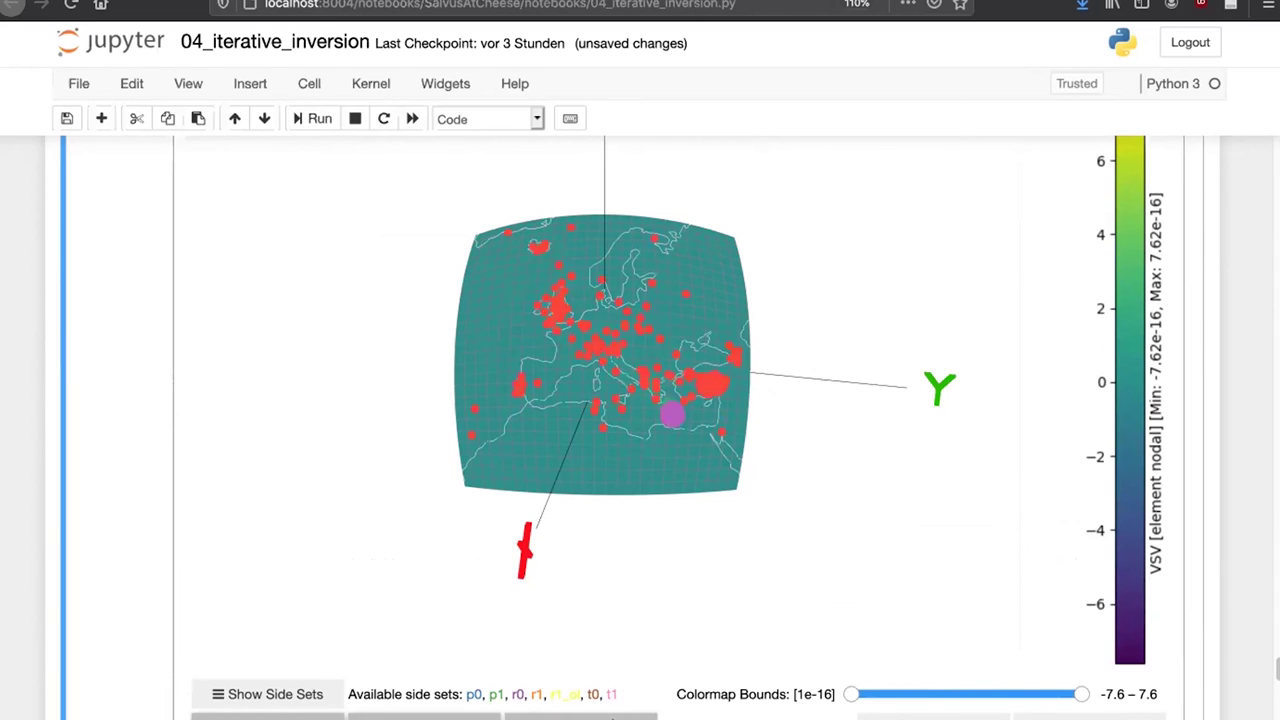
click(612, 716)
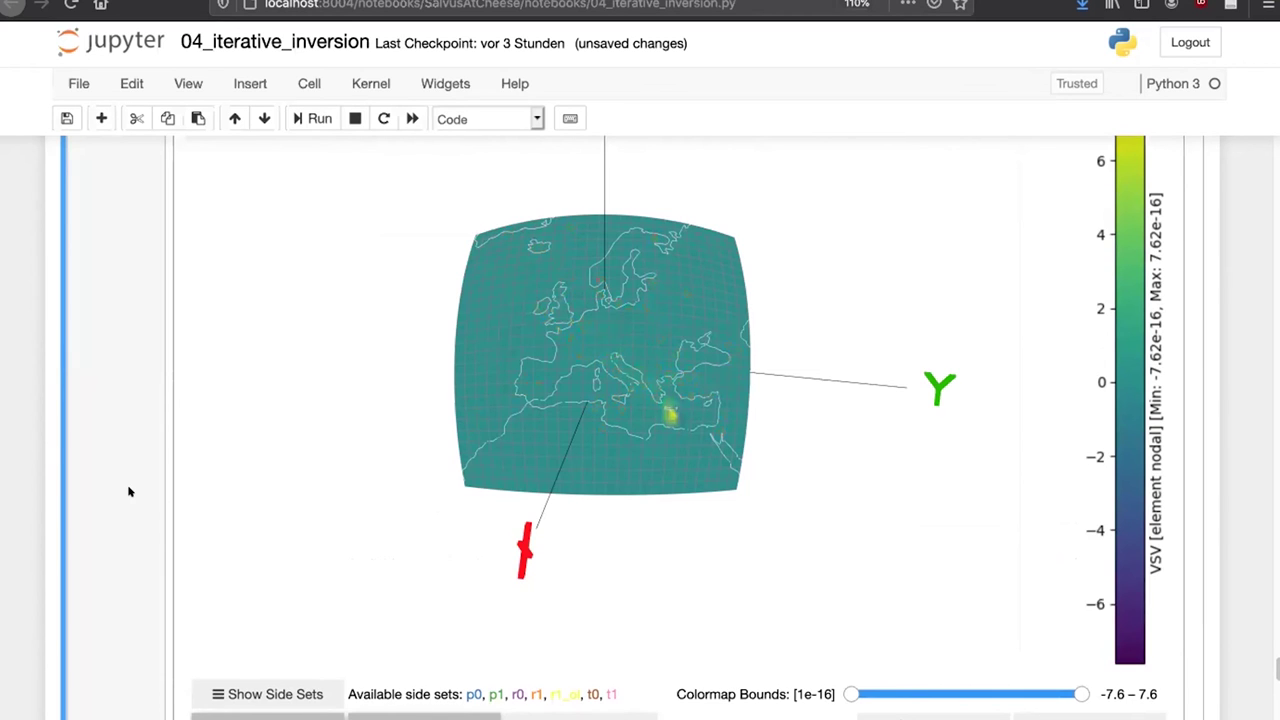
Check which events are available for the gradient preview, keeping the Crete, Greece event selected.
scroll(128, 491, up, 5)
click(380, 220)
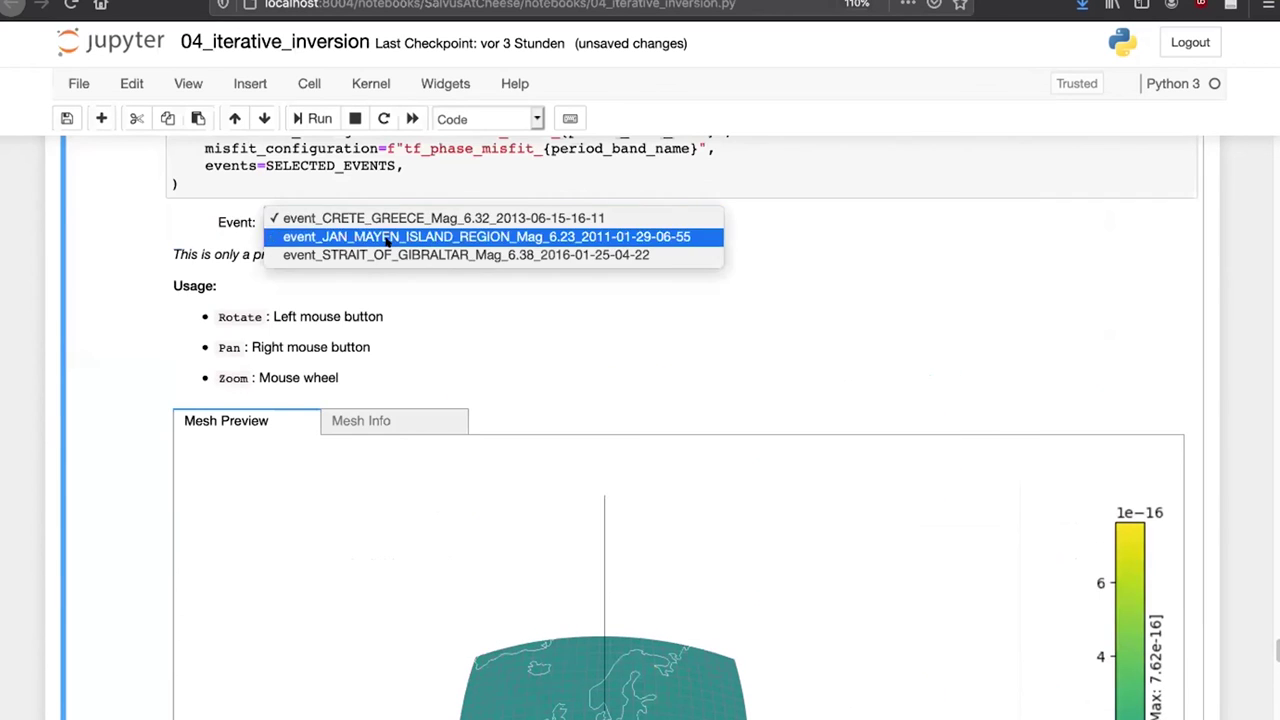
click(136, 557)
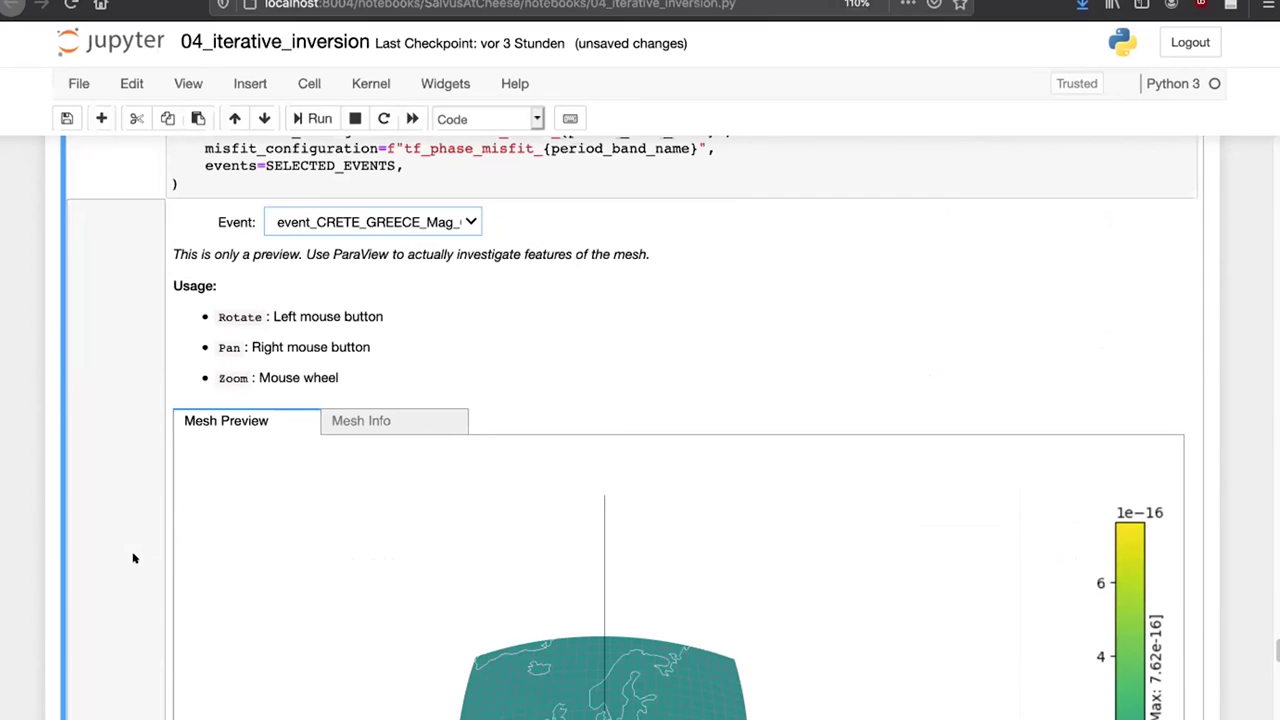
Narrow the colormap bounds of the Crete event's VSV gradient to -0.4 – 0.4 [1e-16].
scroll(129, 583, down, 5)
scroll(129, 583, down, 1)
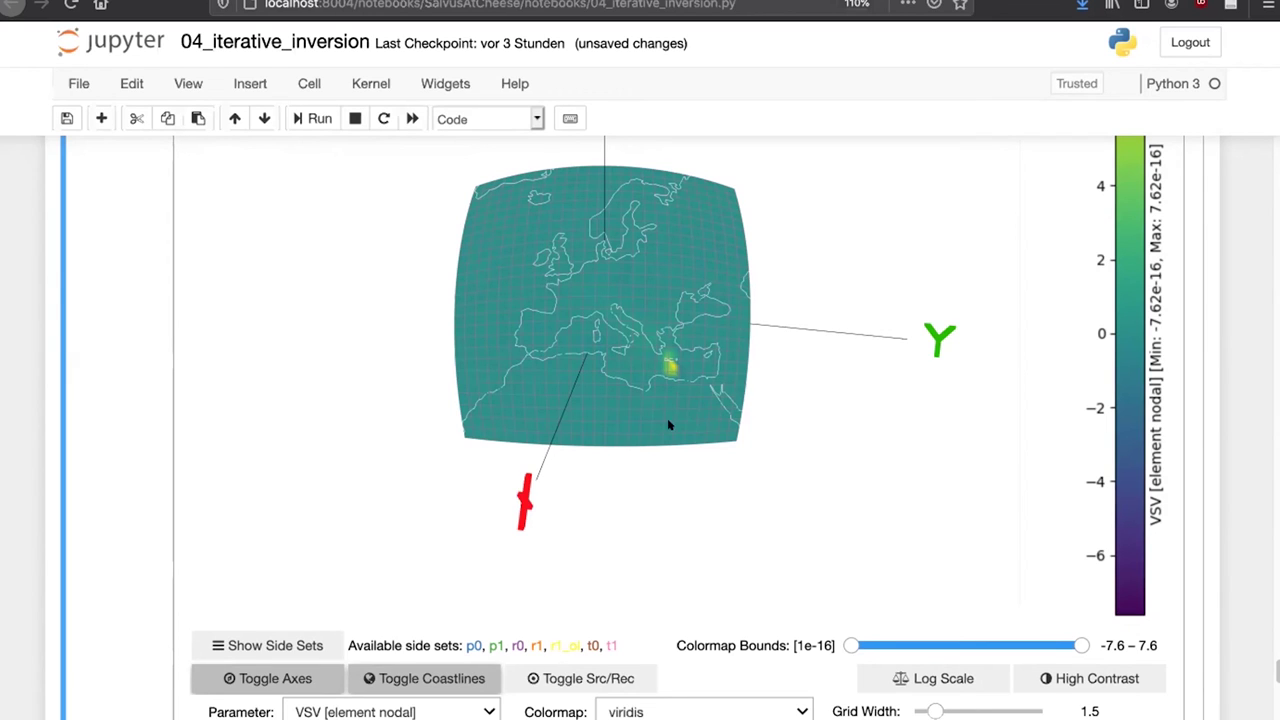
drag(1081, 645, 1046, 645)
drag(851, 645, 930, 645)
drag(1043, 645, 973, 645)
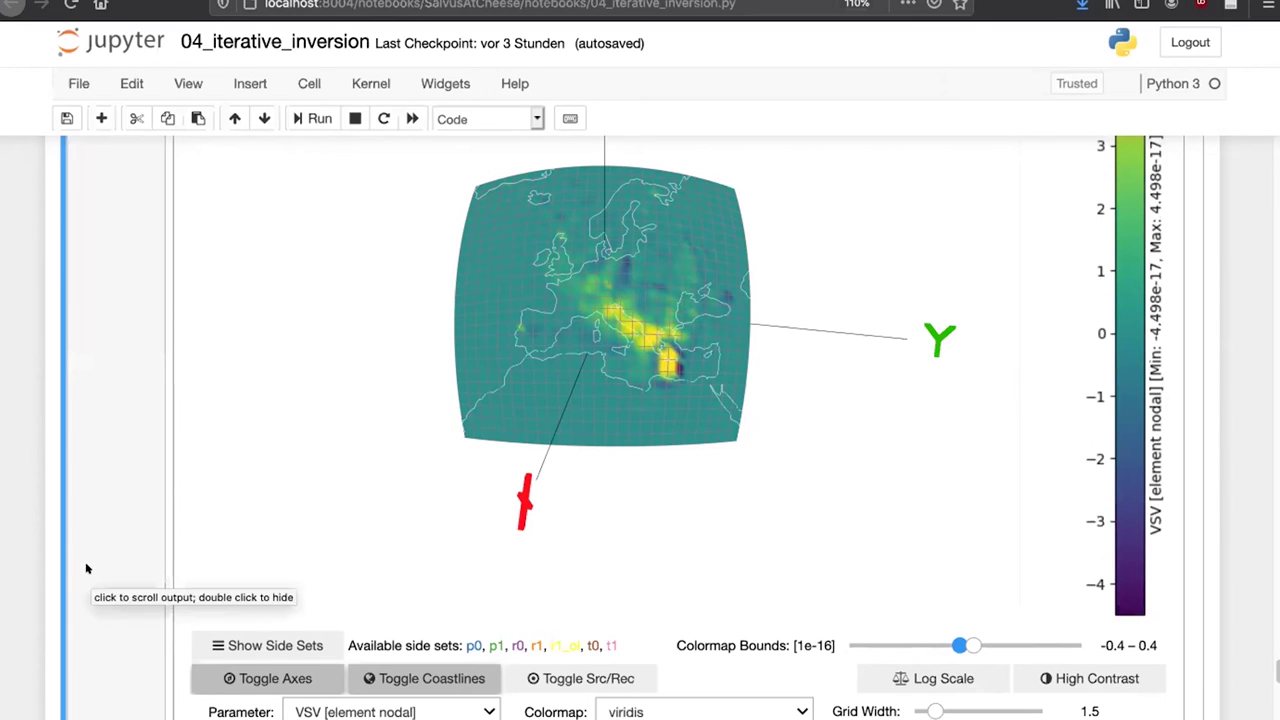
Run the p.actions.inversion.sum_gradients cell to display the summed gradient of the selected events.
key(Down)
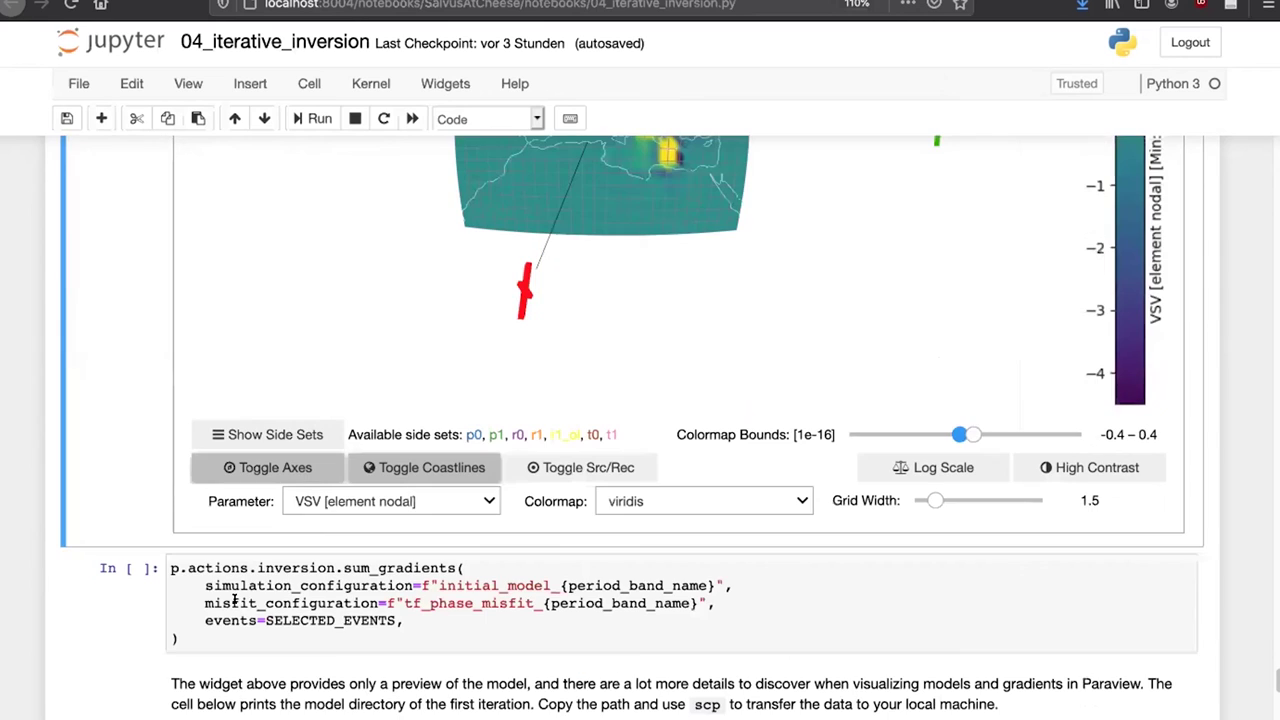
key(shift+Return)
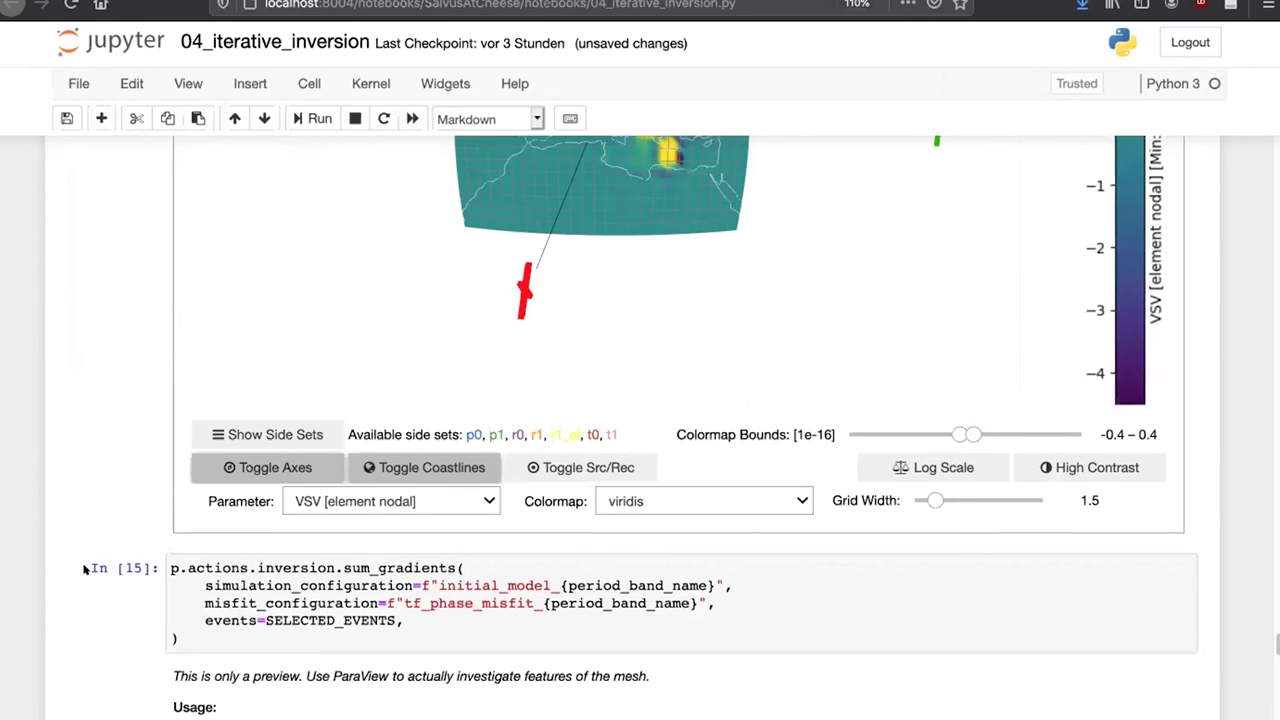
scroll(85, 568, down, 5)
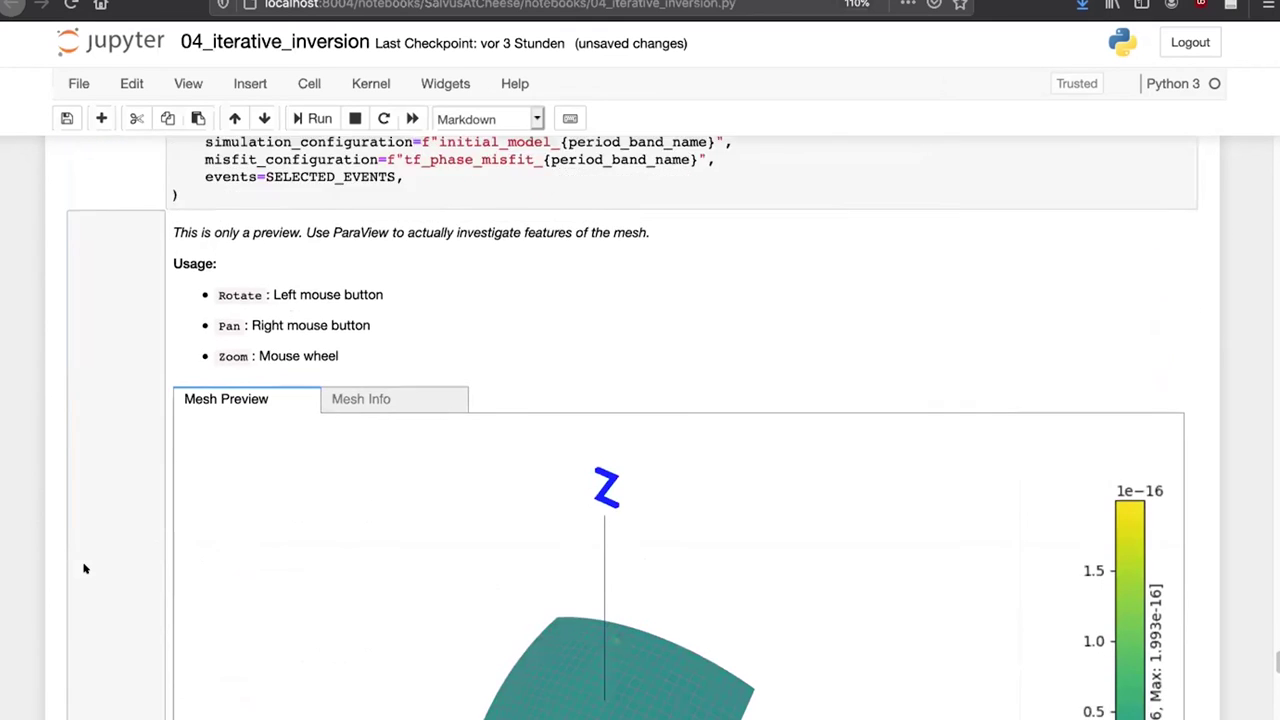
Rotate the summed gradient mesh to face the viewer and enlarge it slightly.
scroll(85, 568, down, 3)
drag(366, 566, 425, 570)
click(71, 586)
scroll(86, 586, down, 2)
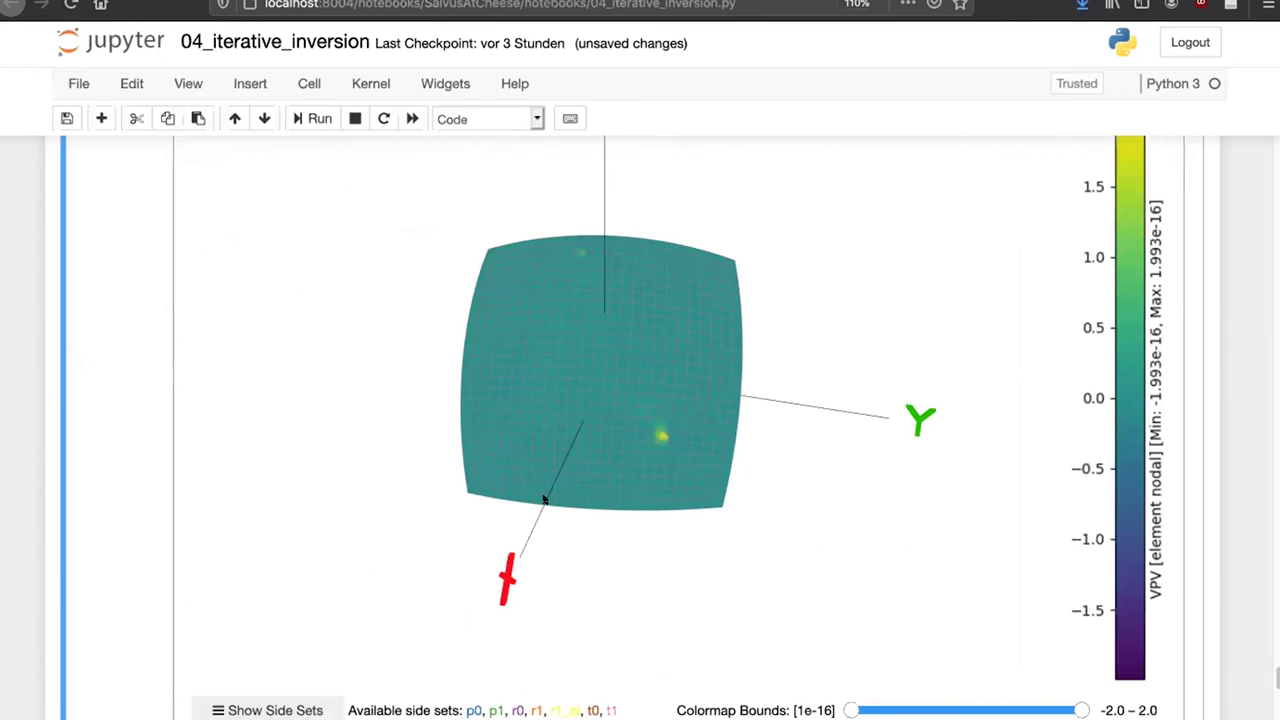
scroll(545, 430, up, 2)
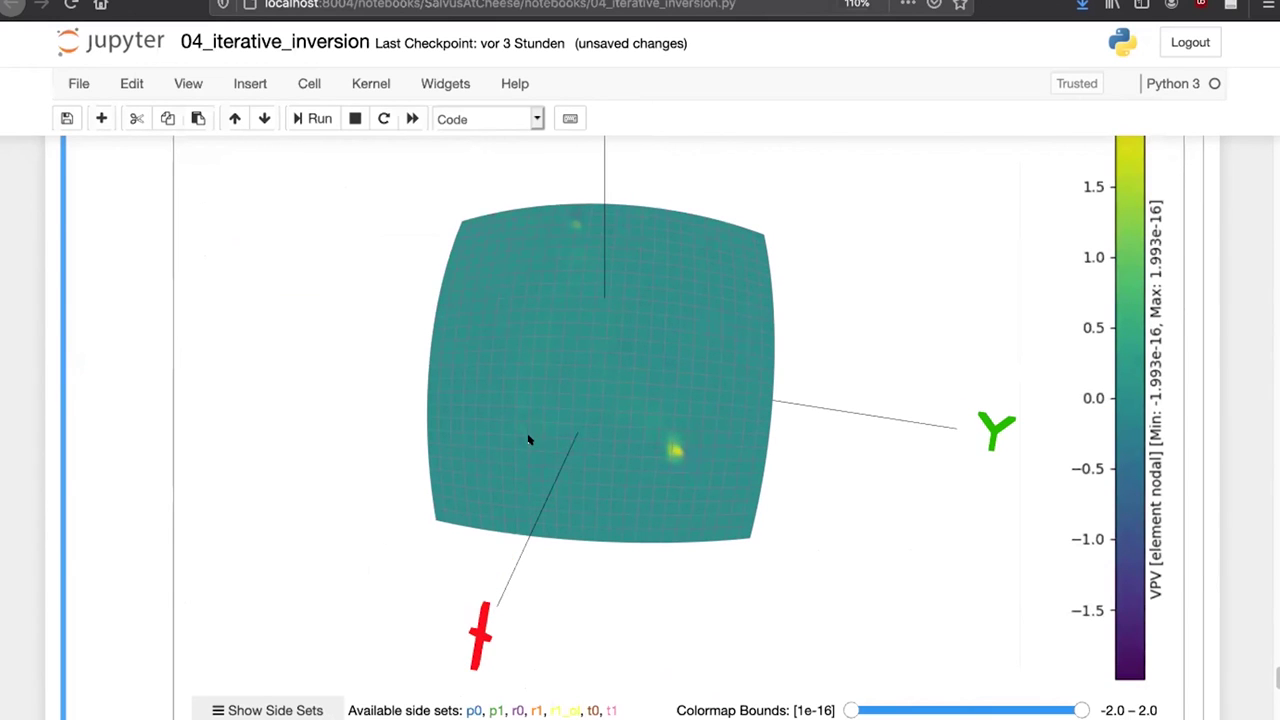
Narrow the colormap bounds of the summed VPV gradient to -0.4 – 0.4 [1e-16].
click(1021, 712)
drag(850, 710, 943, 710)
click(990, 710)
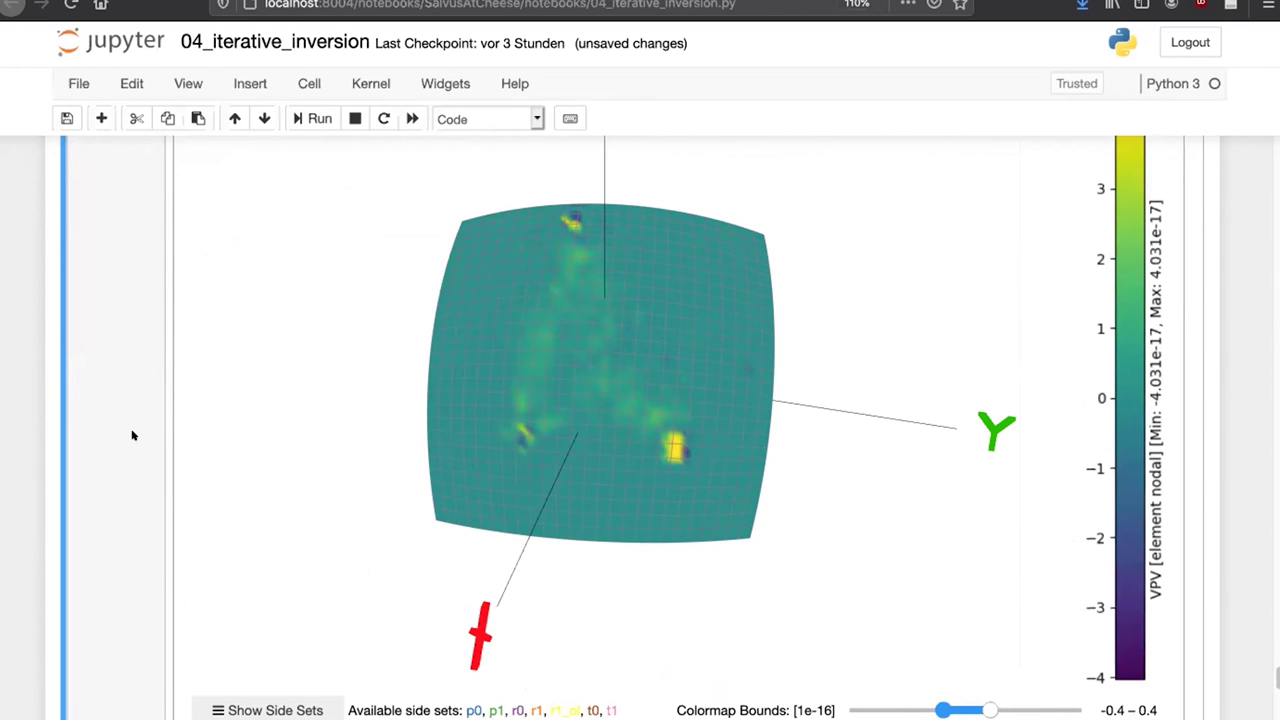
Find the InverseProblemConfiguration cell and highlight its sn.Mapping block, then the source and receiver cutout radius lines.
scroll(131, 435, up, 10)
scroll(131, 435, up, 15)
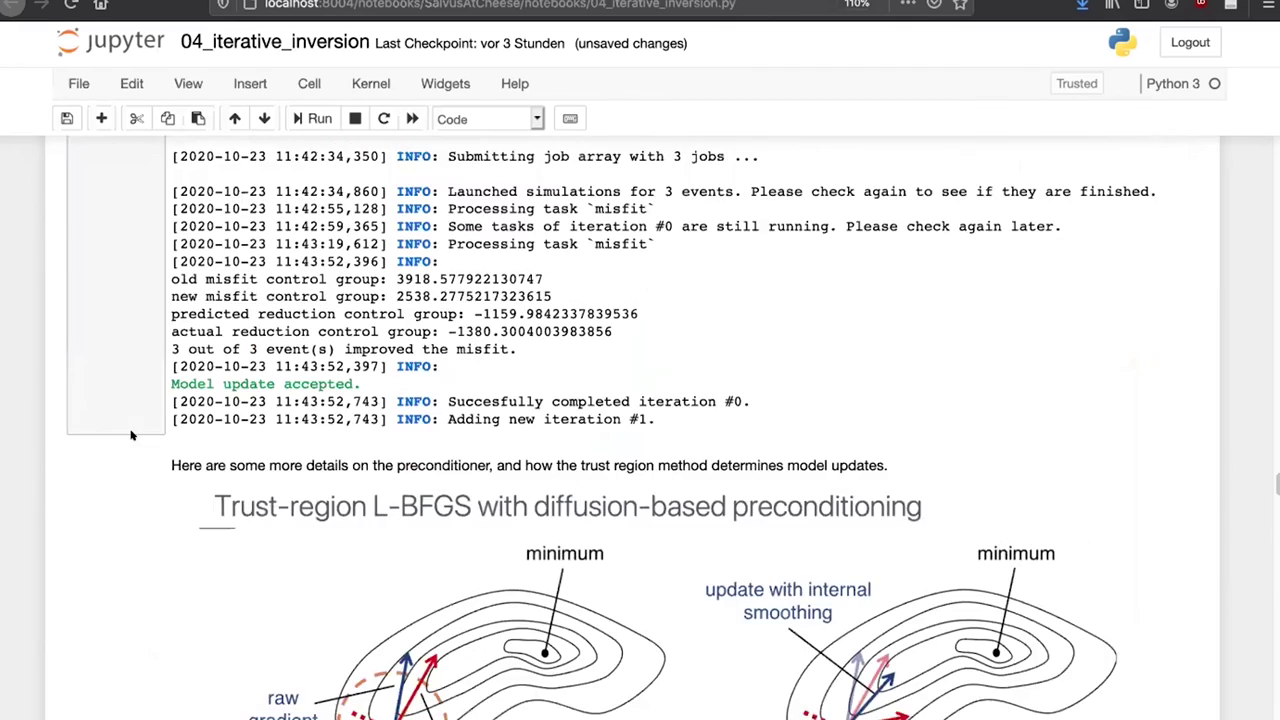
scroll(131, 435, down, 20)
scroll(131, 435, up, 20)
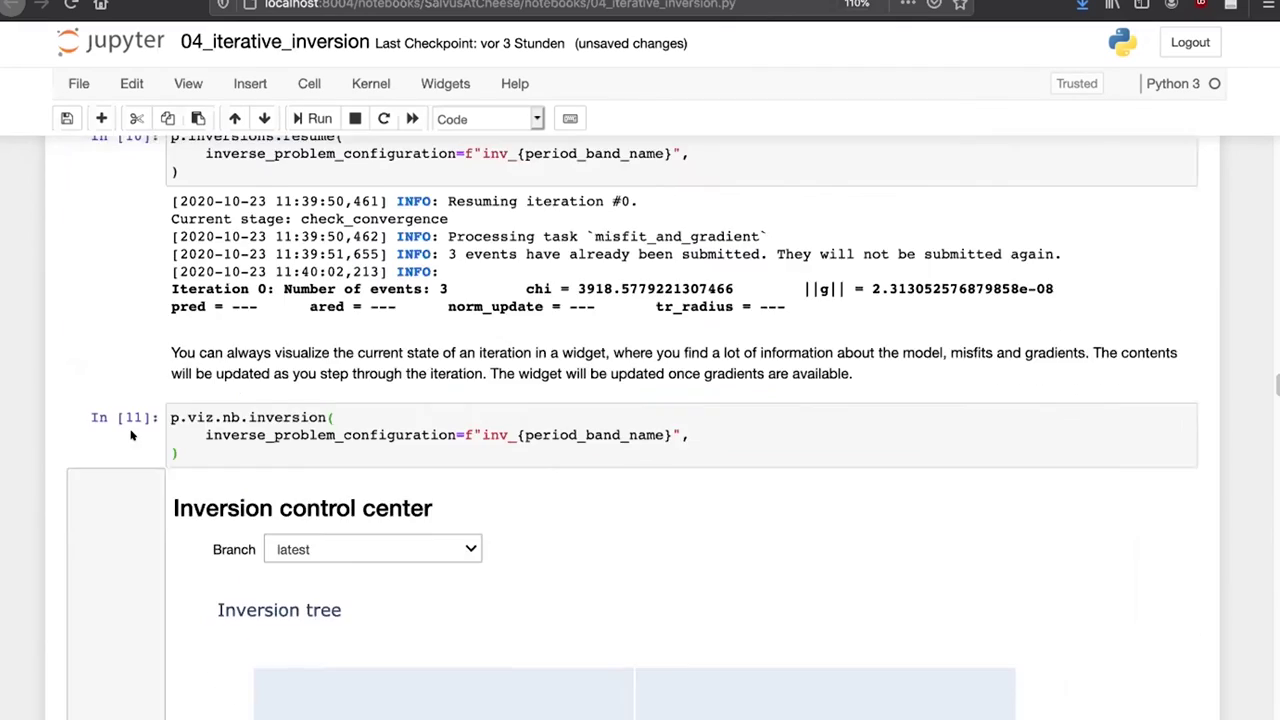
scroll(131, 435, up, 20)
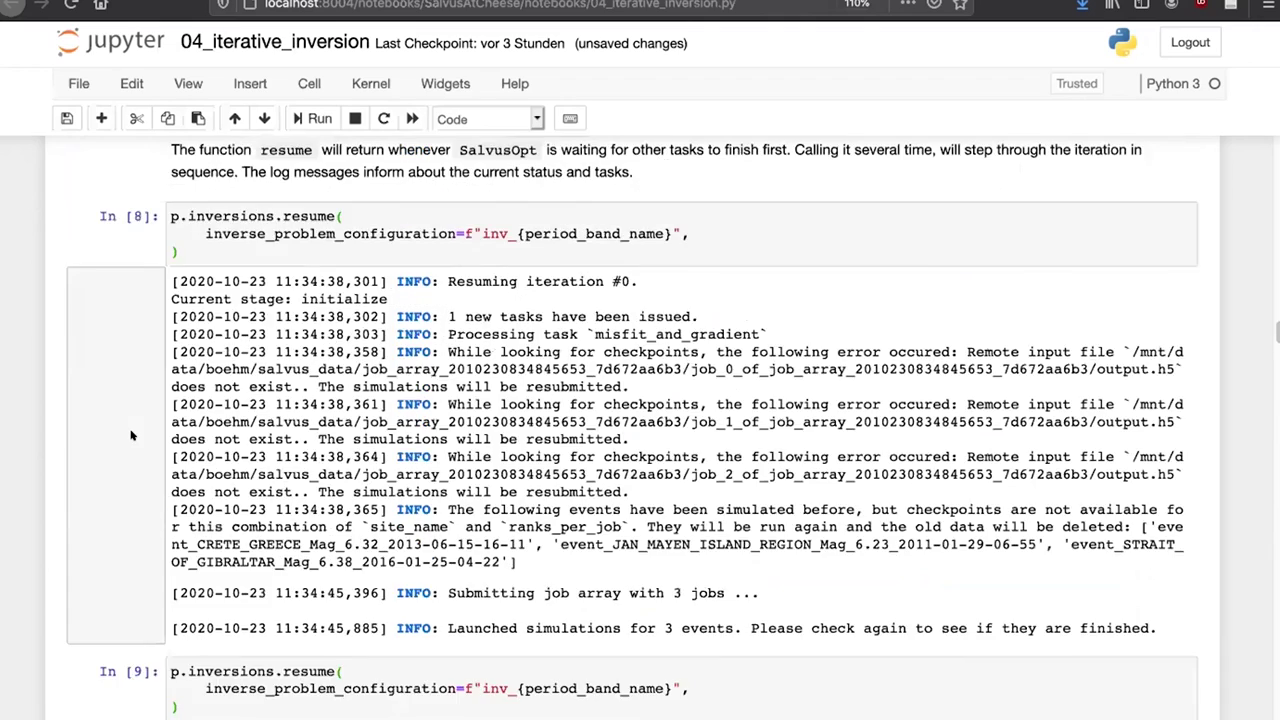
scroll(131, 435, up, 5)
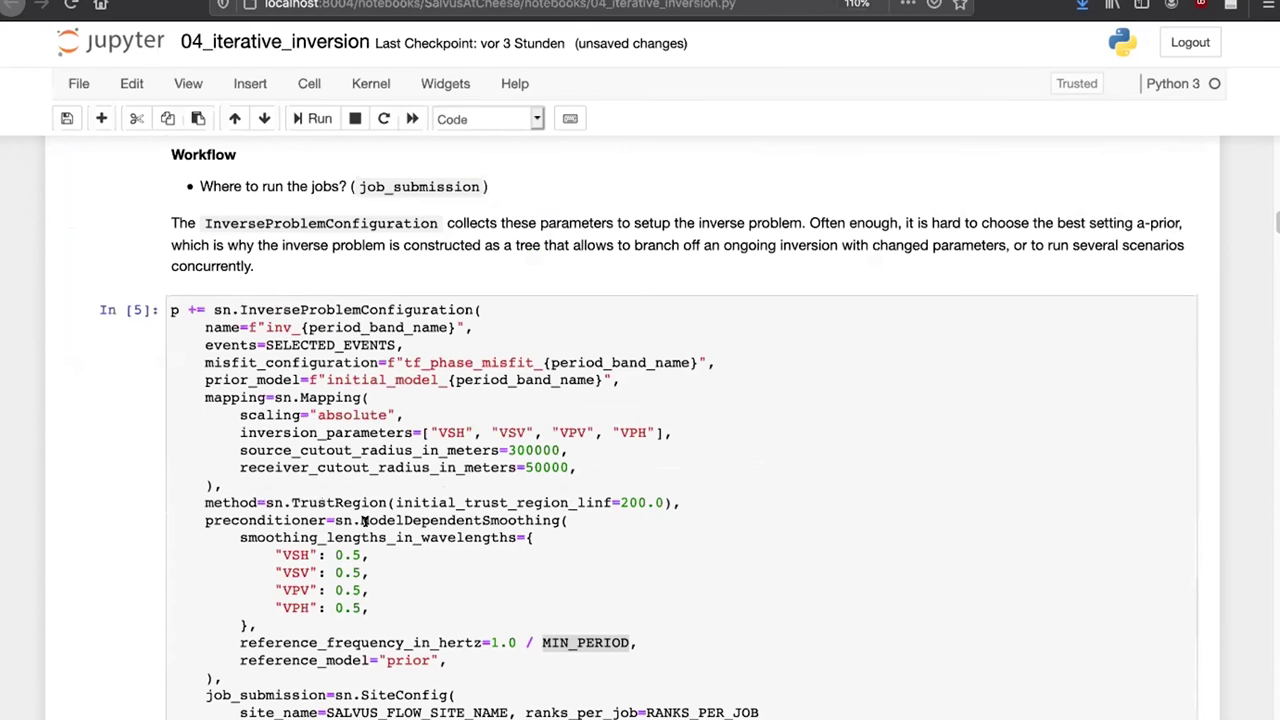
drag(222, 486, 131, 404)
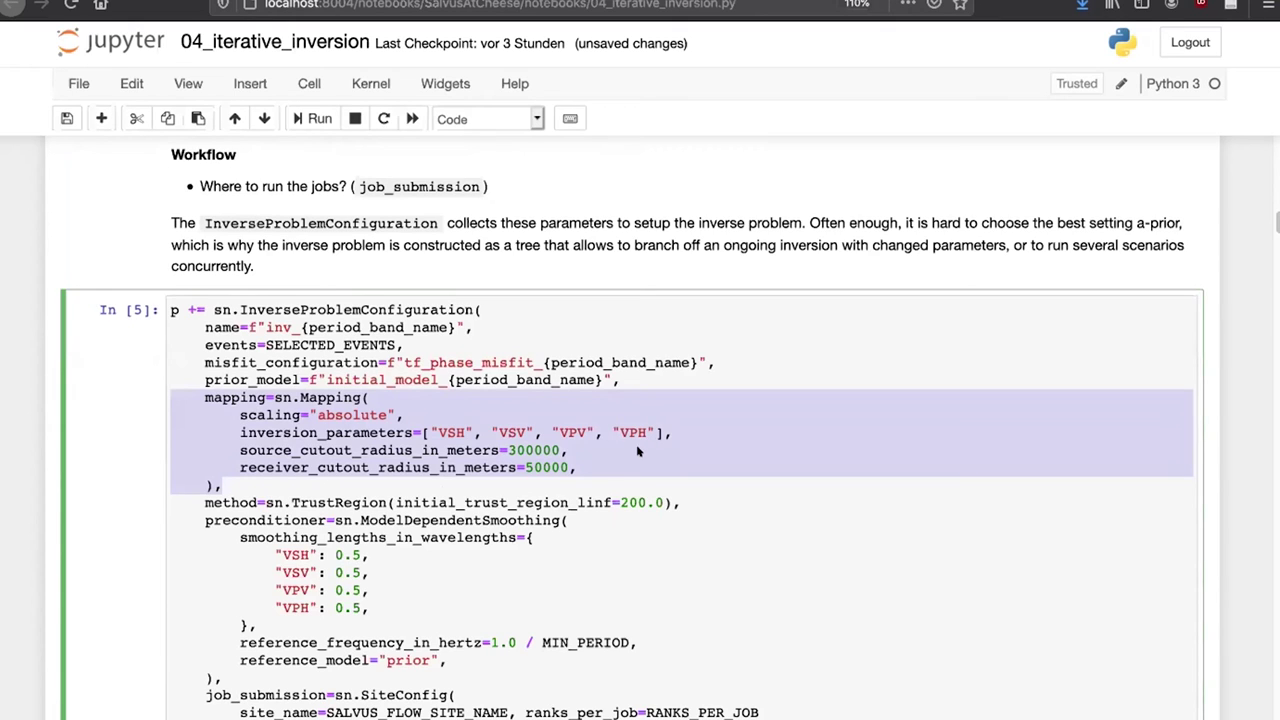
click(579, 467)
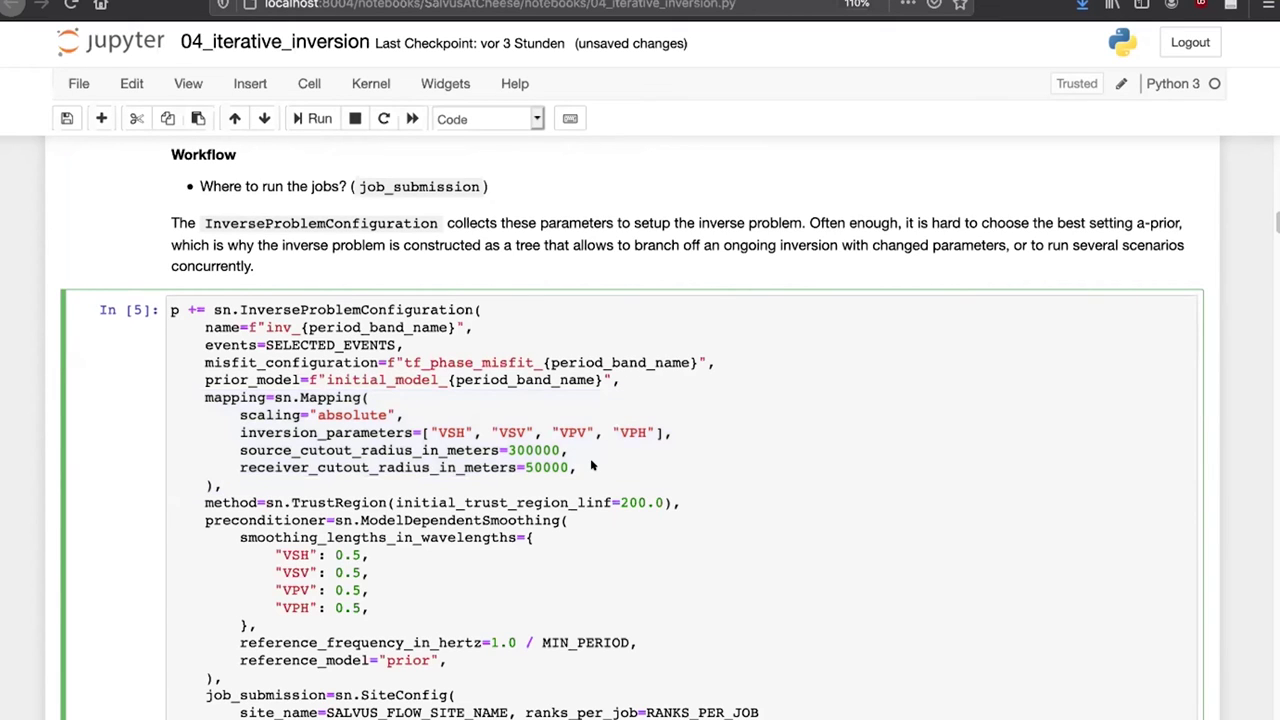
drag(565, 467, 162, 453)
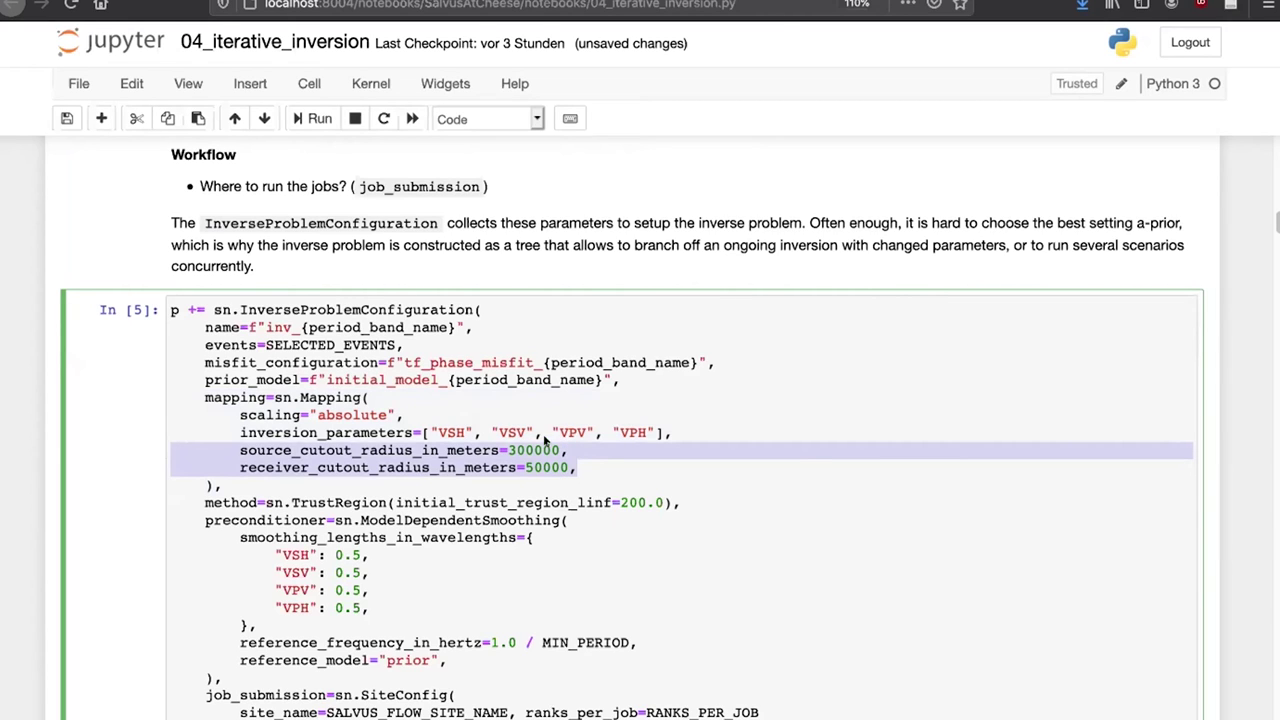
Go back through the iteration outputs and preconditioner notes to the event gradient and sum_gradients cells.
scroll(30, 600, down, 15)
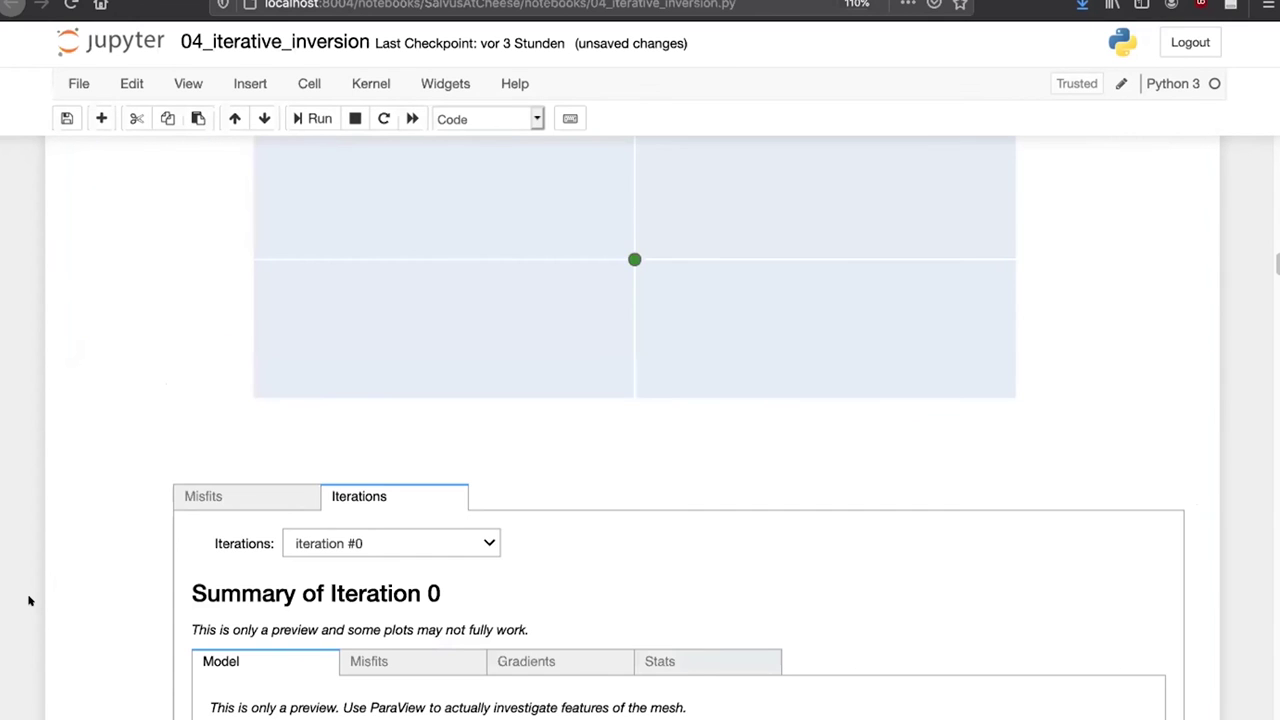
scroll(30, 600, down, 10)
scroll(30, 600, up, 15)
scroll(30, 600, down, 5)
scroll(29, 600, down, 20)
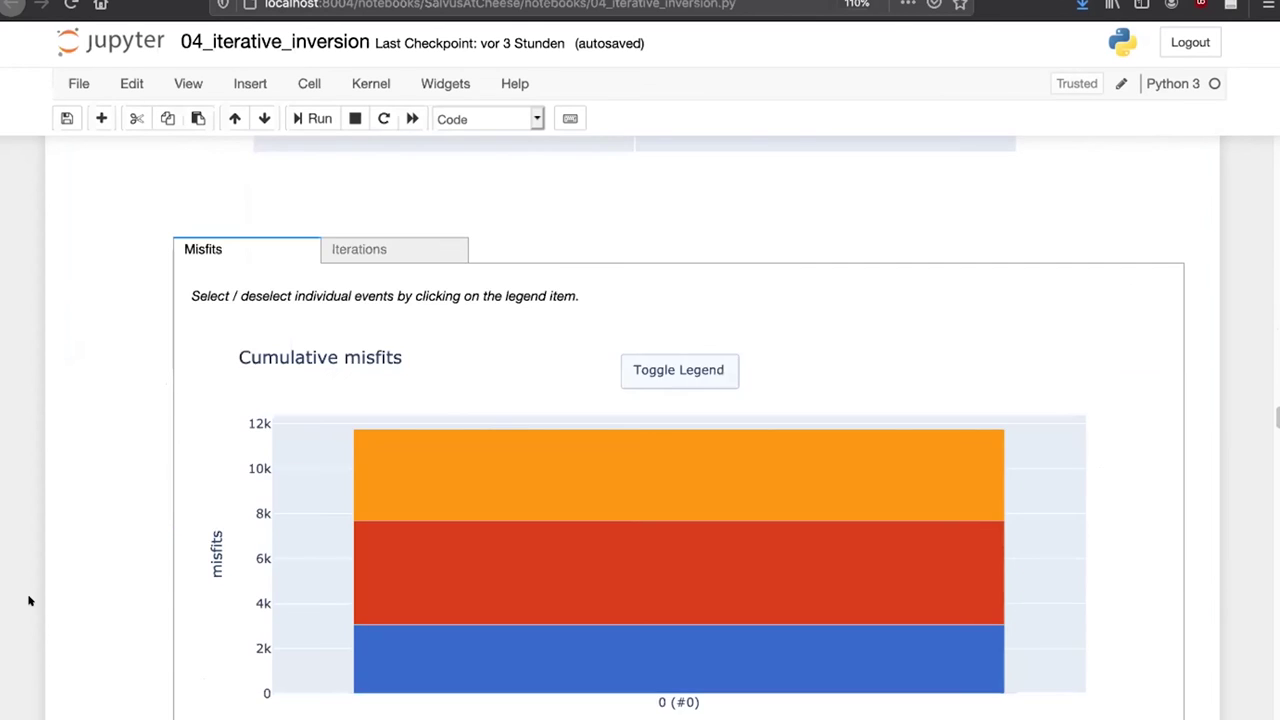
scroll(29, 600, down, 15)
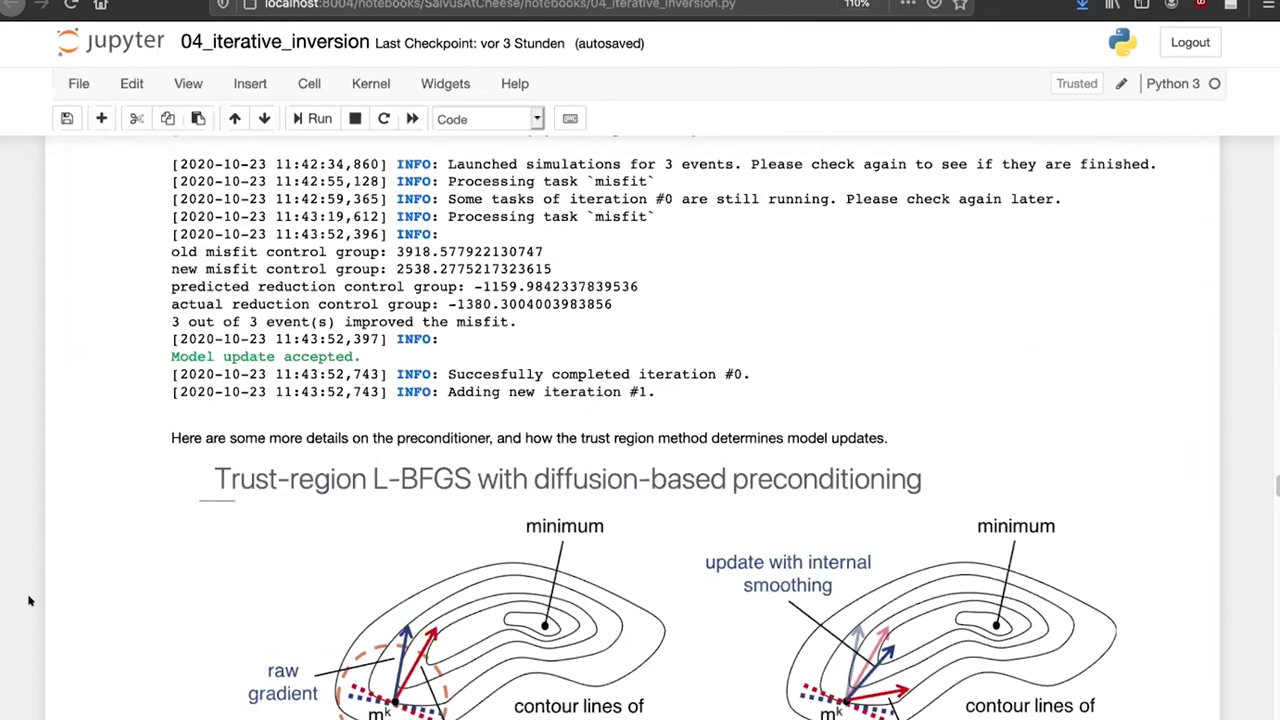
scroll(29, 600, down, 5)
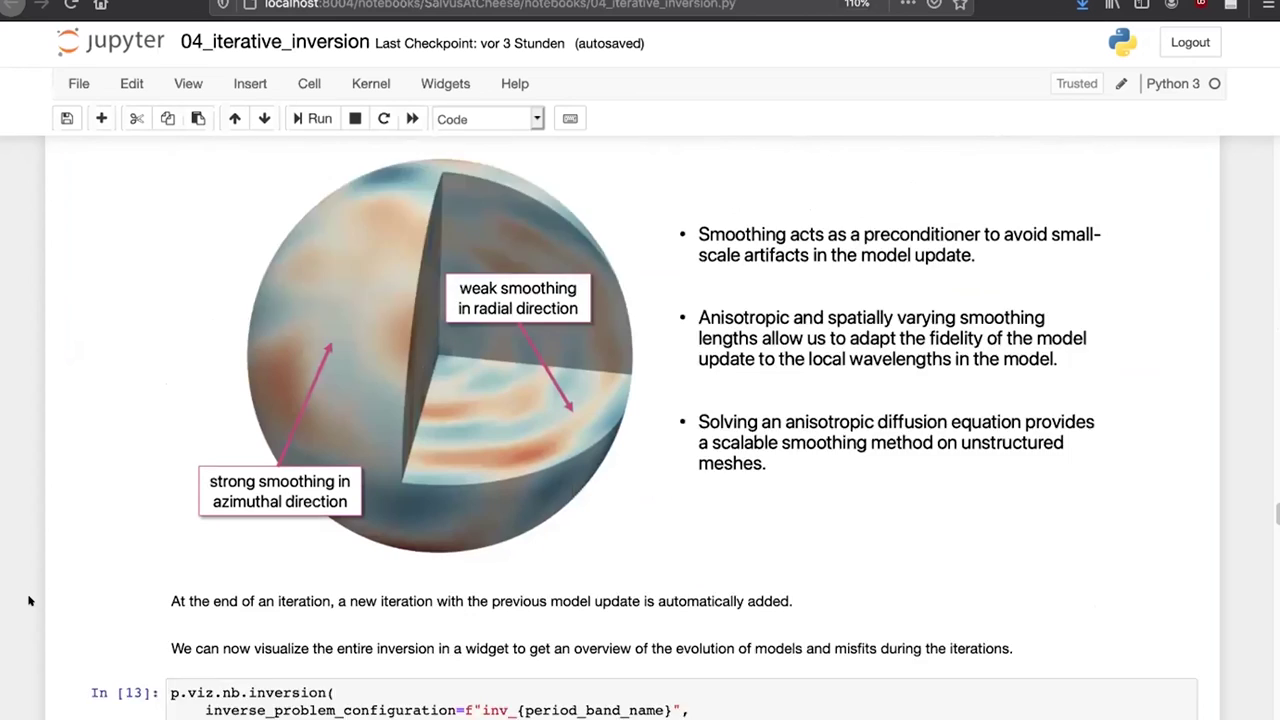
scroll(29, 600, down, 20)
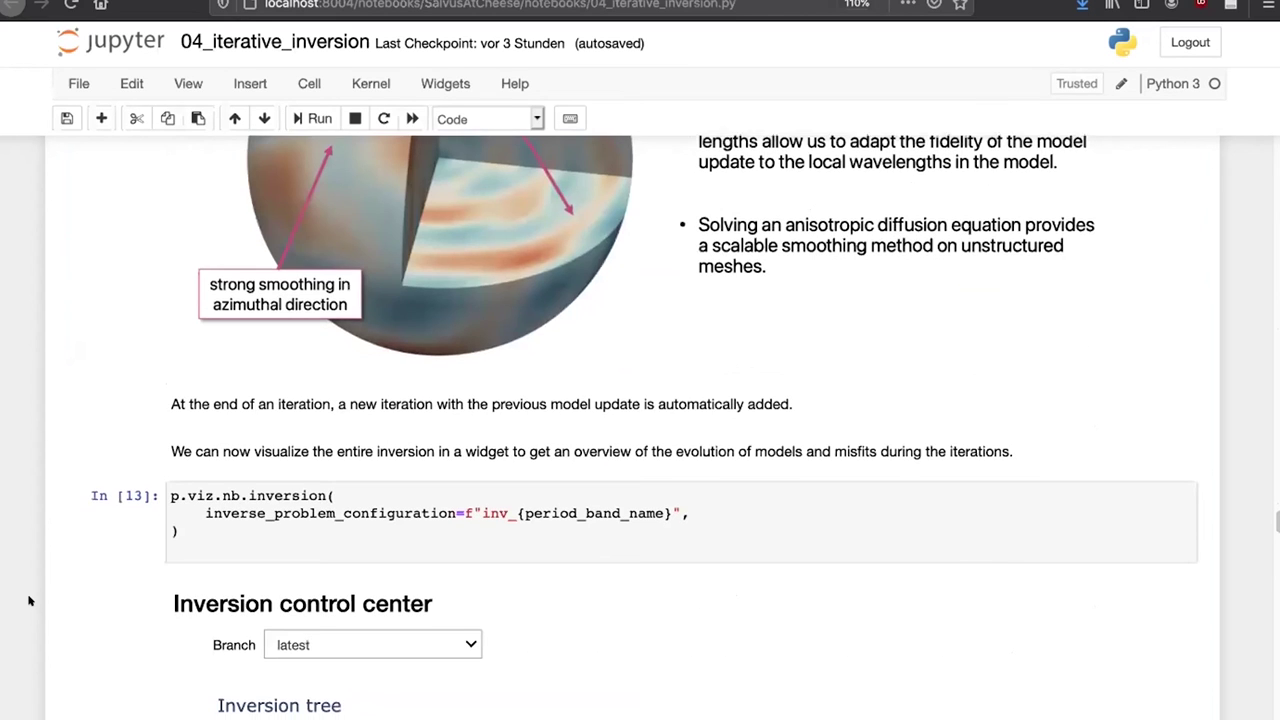
scroll(29, 600, down, 15)
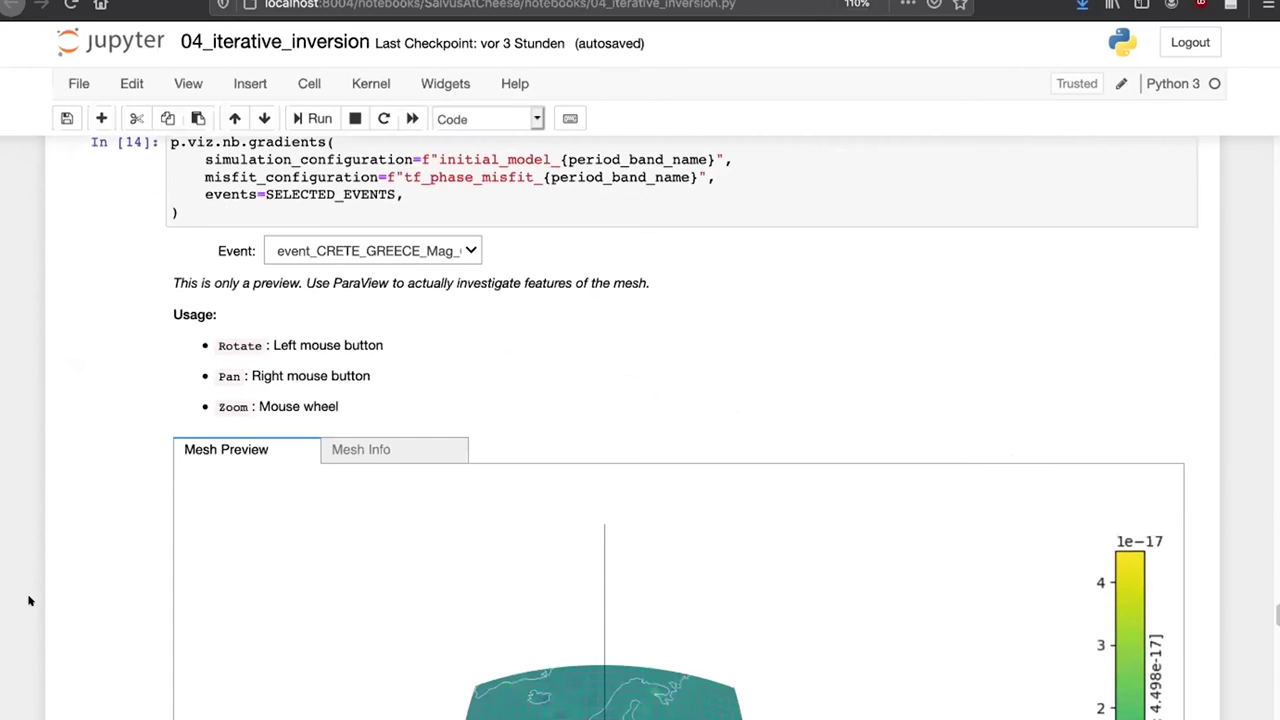
scroll(29, 600, up, 6)
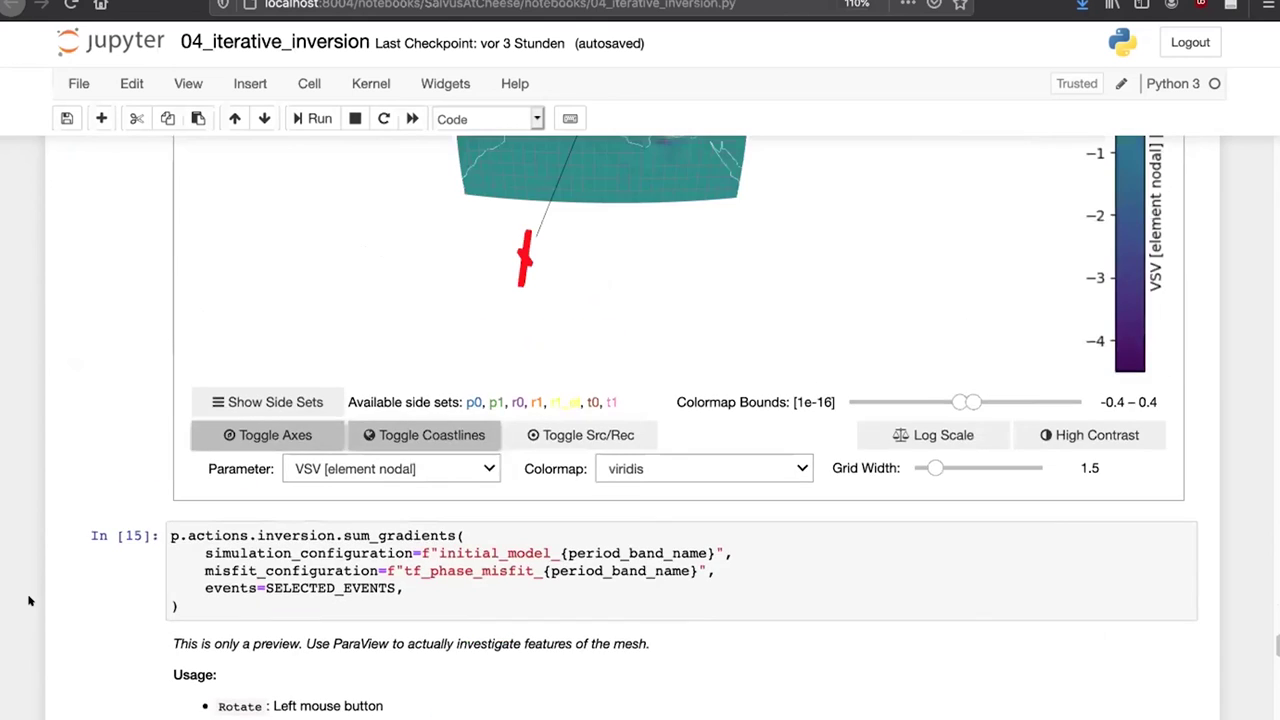
Run the get_iteration_directory cell to print the absolute model directory path for iteration_id 0.
scroll(29, 600, down, 10)
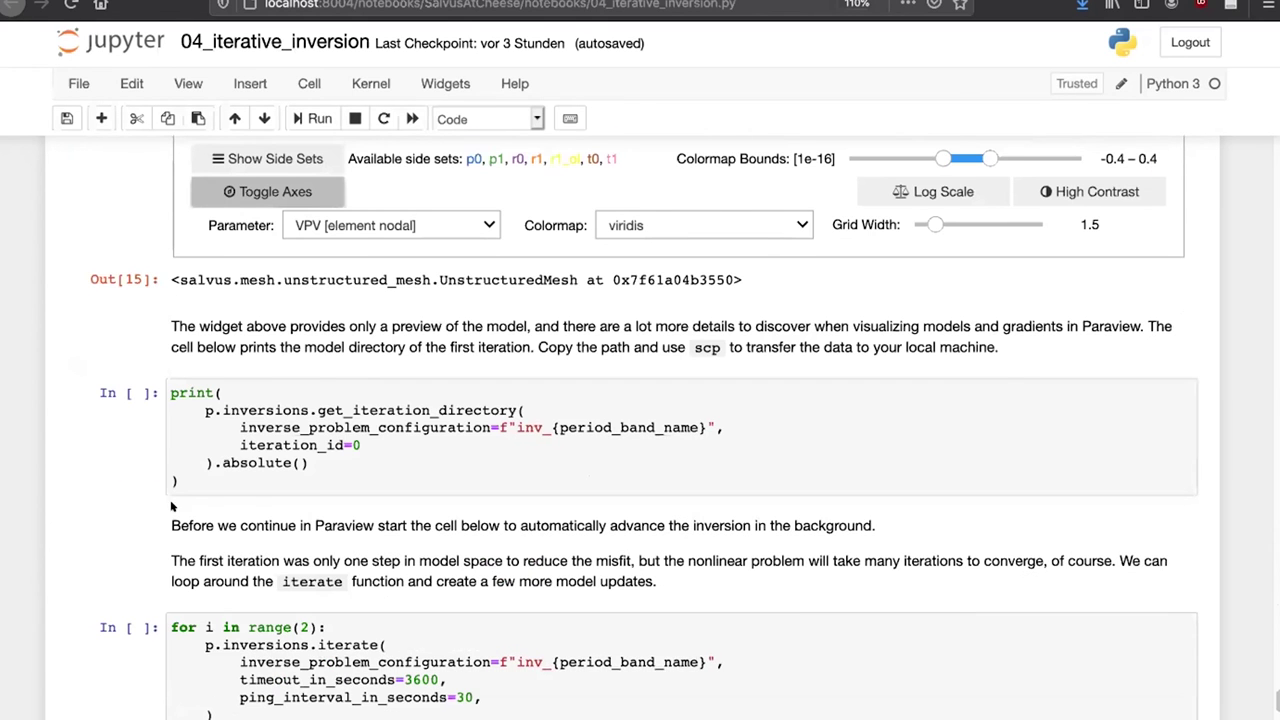
scroll(276, 575, down, 3)
click(280, 317)
key(shift+Return)
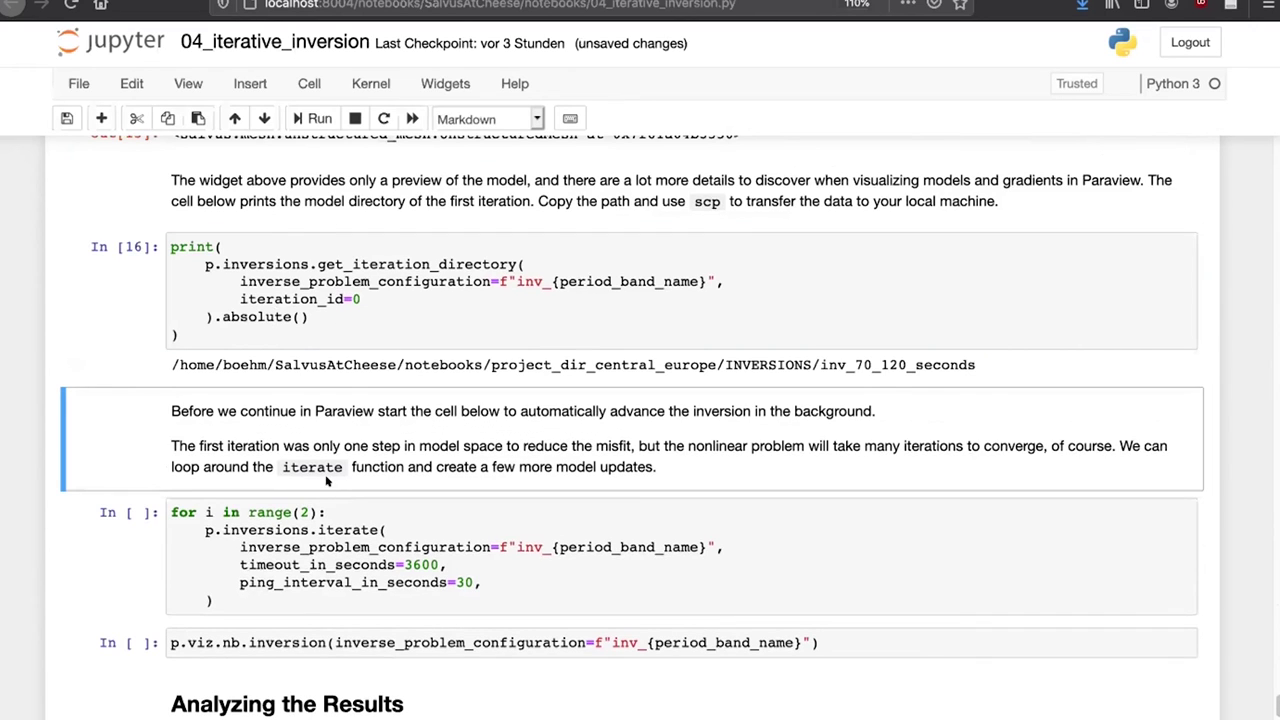
Run the two-pass p.inversions.iterate loop cell and follow its log output.
click(327, 565)
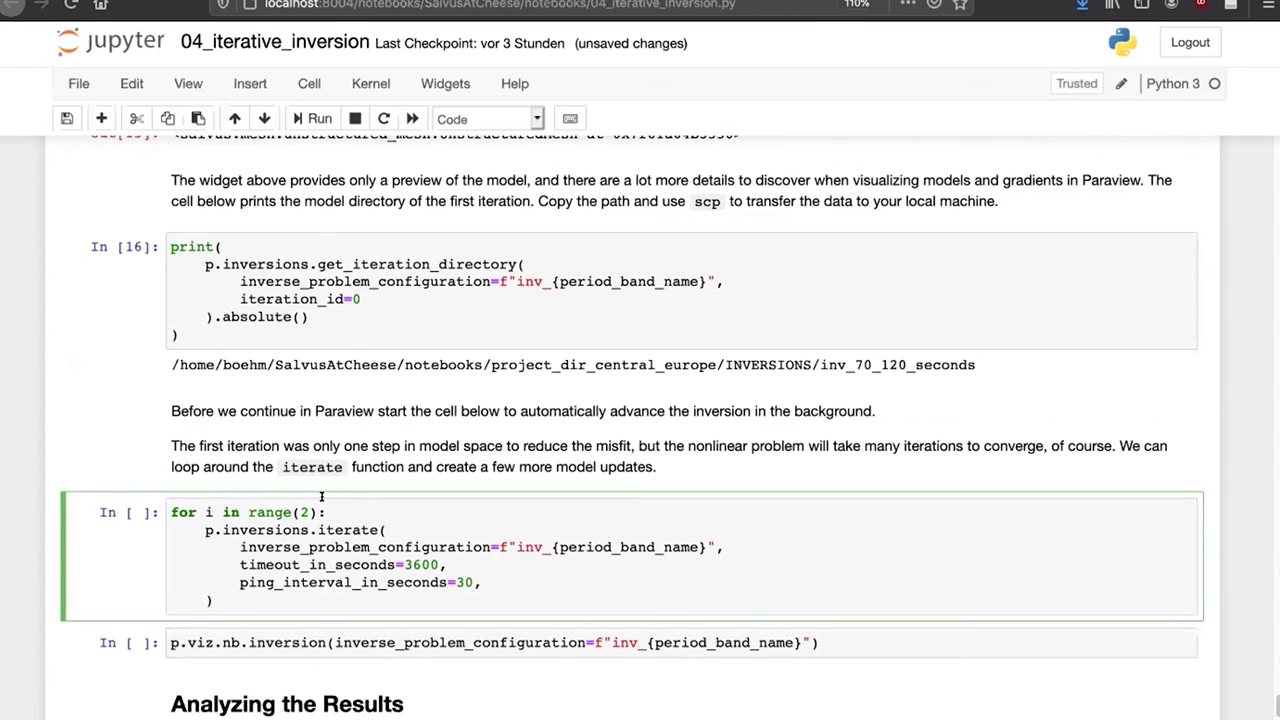
key(shift+Return)
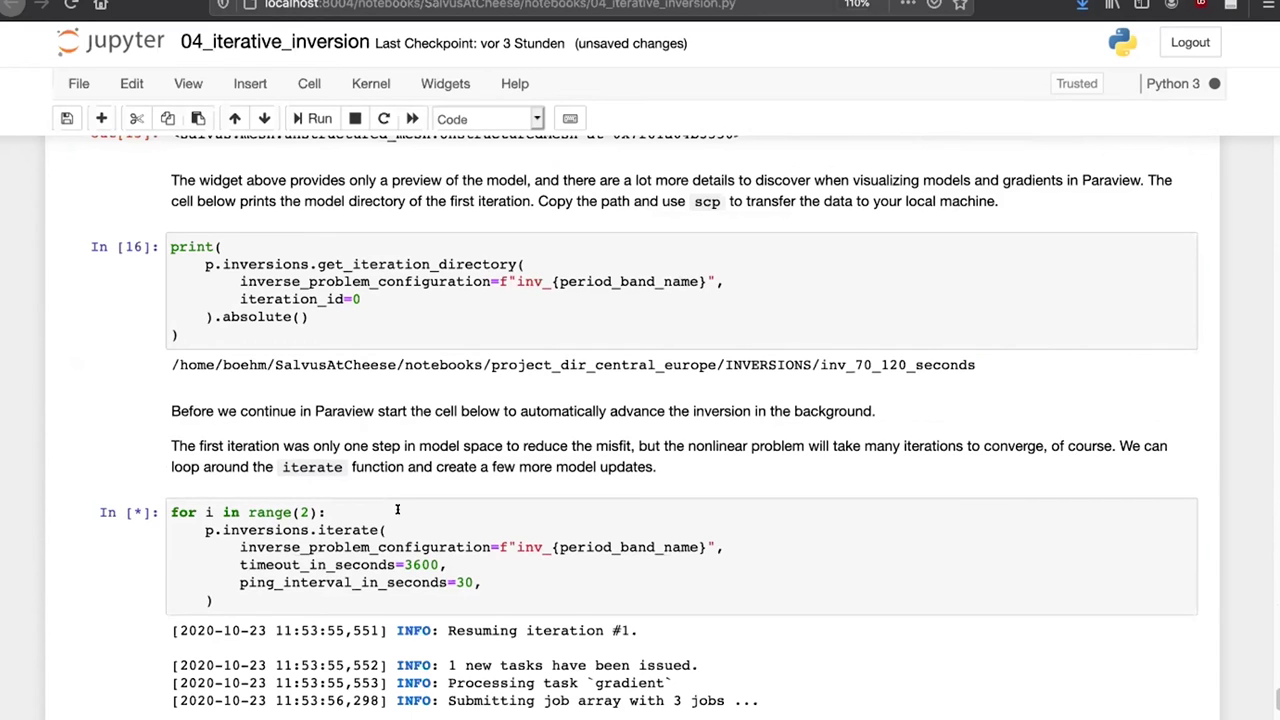
scroll(455, 585, down, 1)
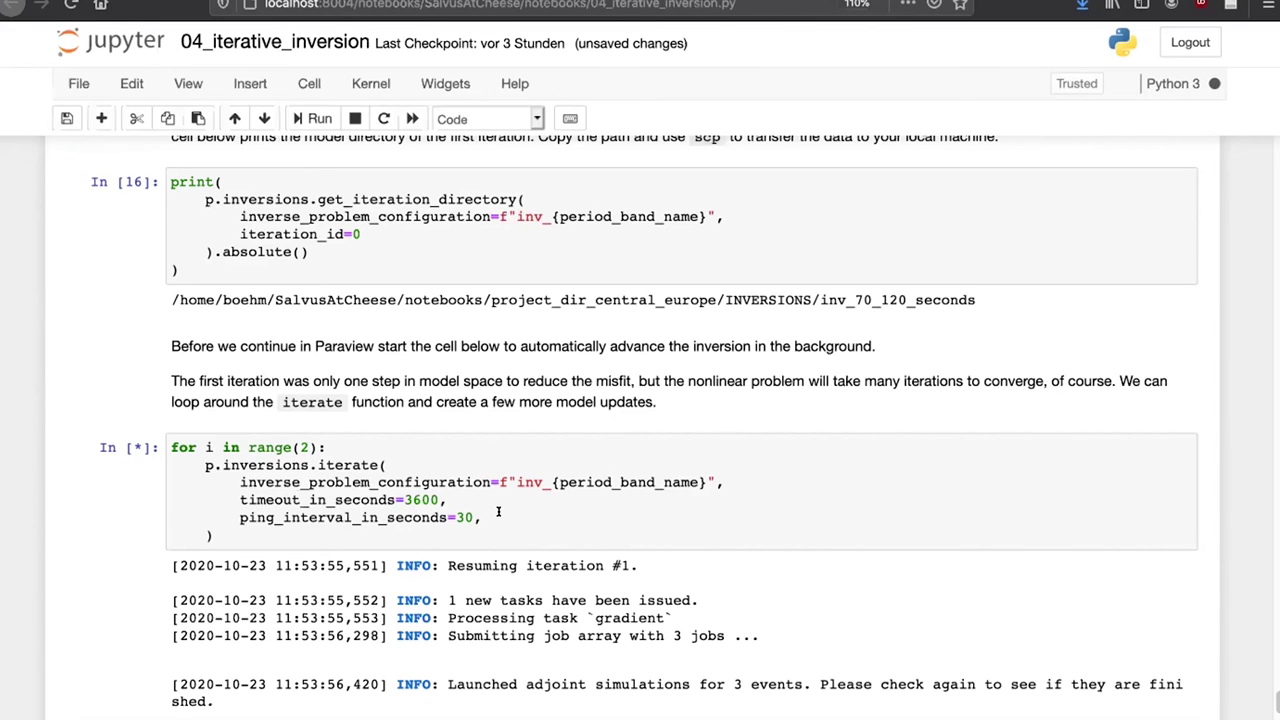
scroll(498, 512, down, 1)
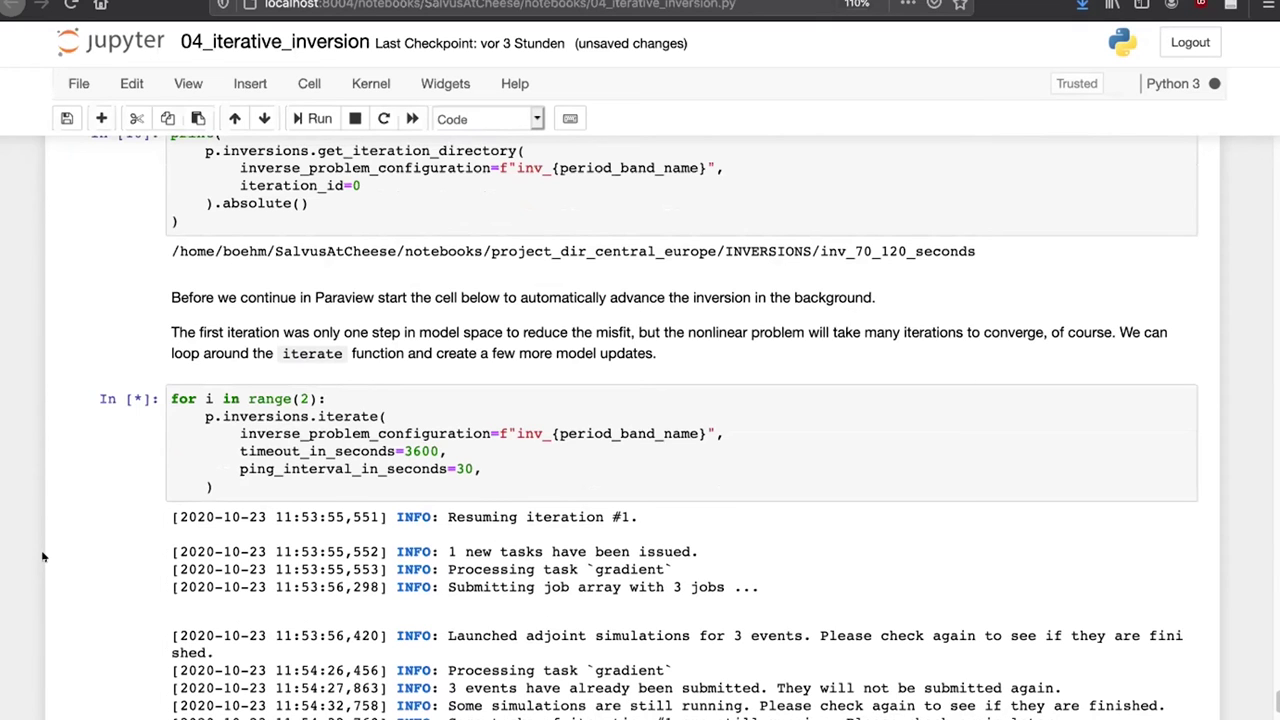
scroll(43, 557, down, 2)
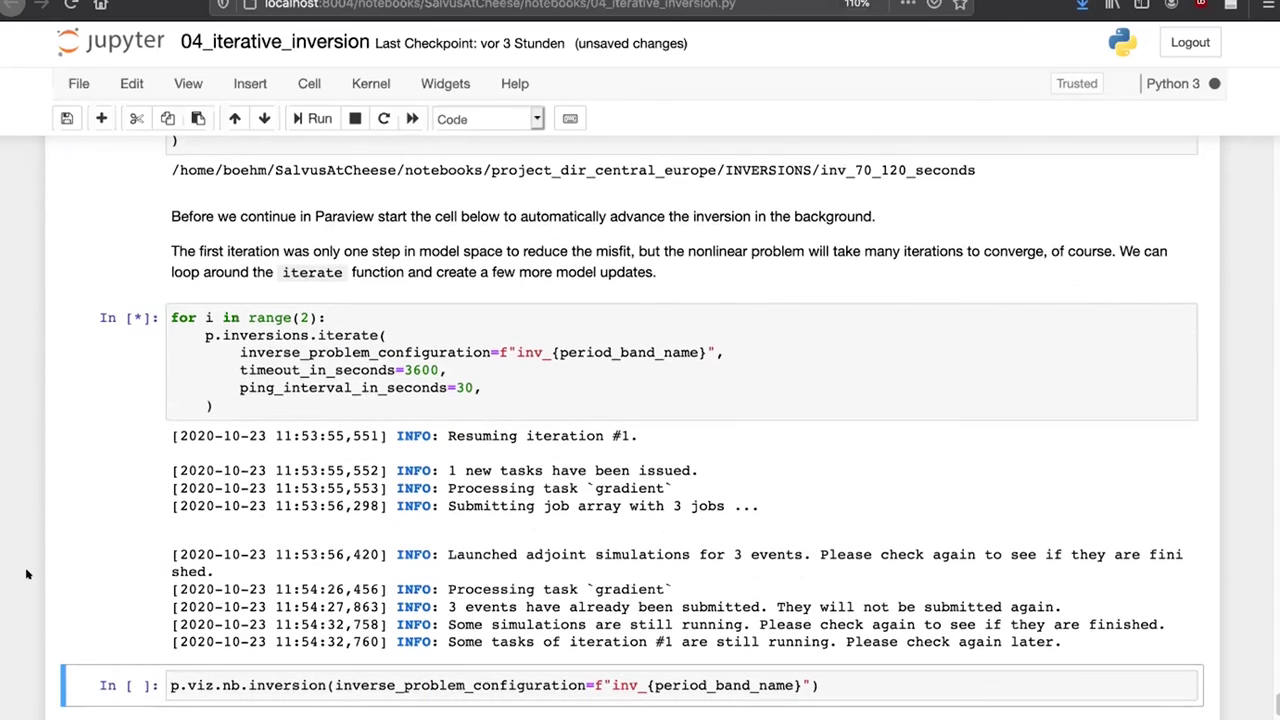
Copy the notebooks/project_dir_central_europe/INVERSIONS/inv_70_120_seconds part of the printed directory path.
scroll(28, 573, up, 2)
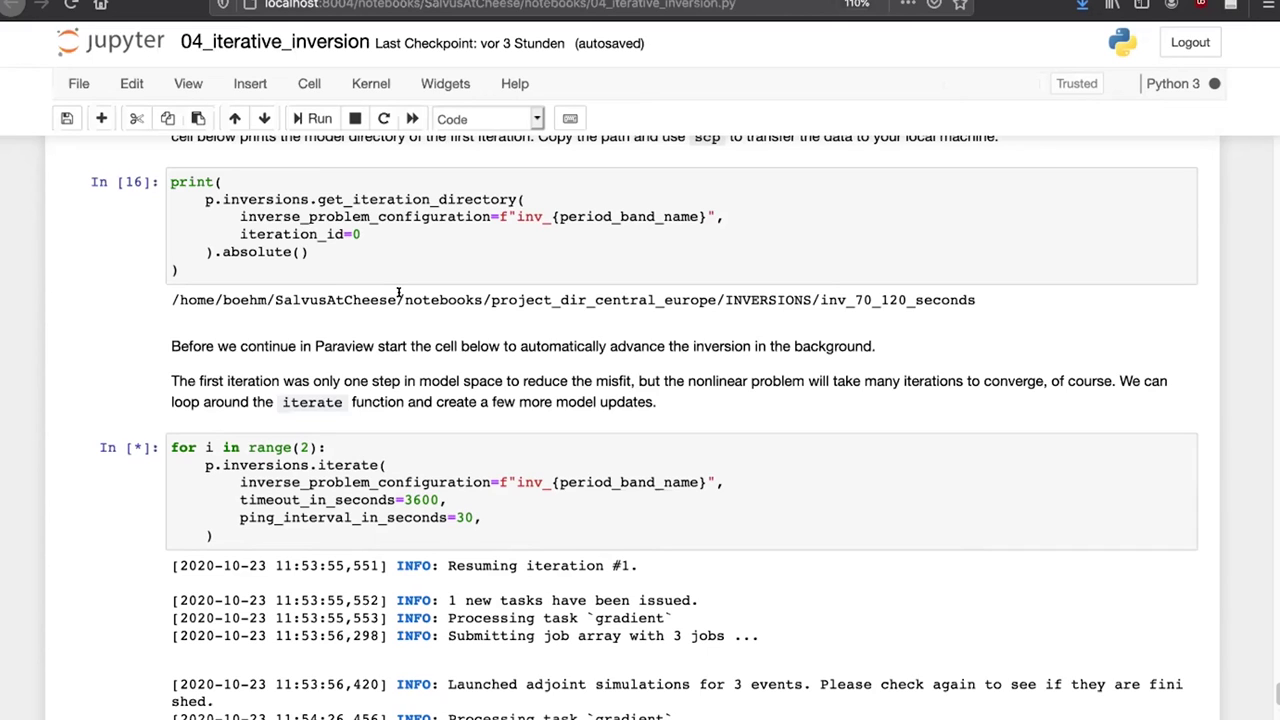
drag(405, 299, 963, 296)
right_click(963, 296)
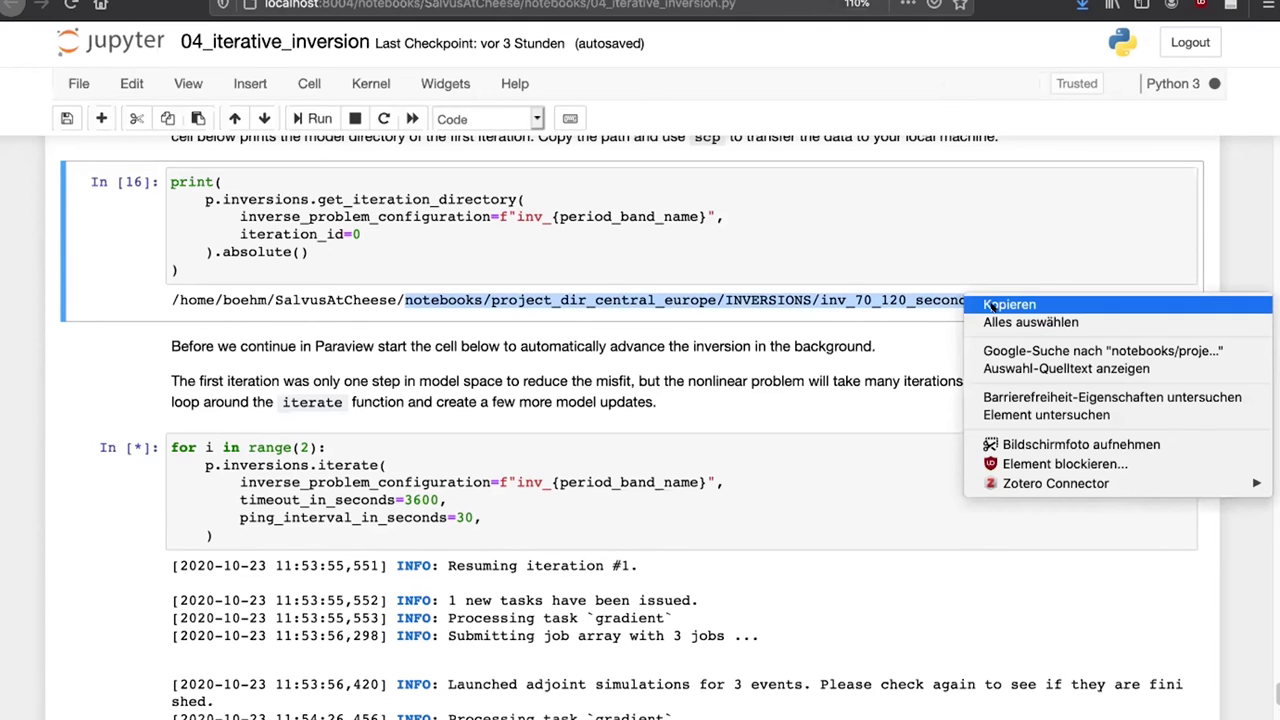
click(1008, 304)
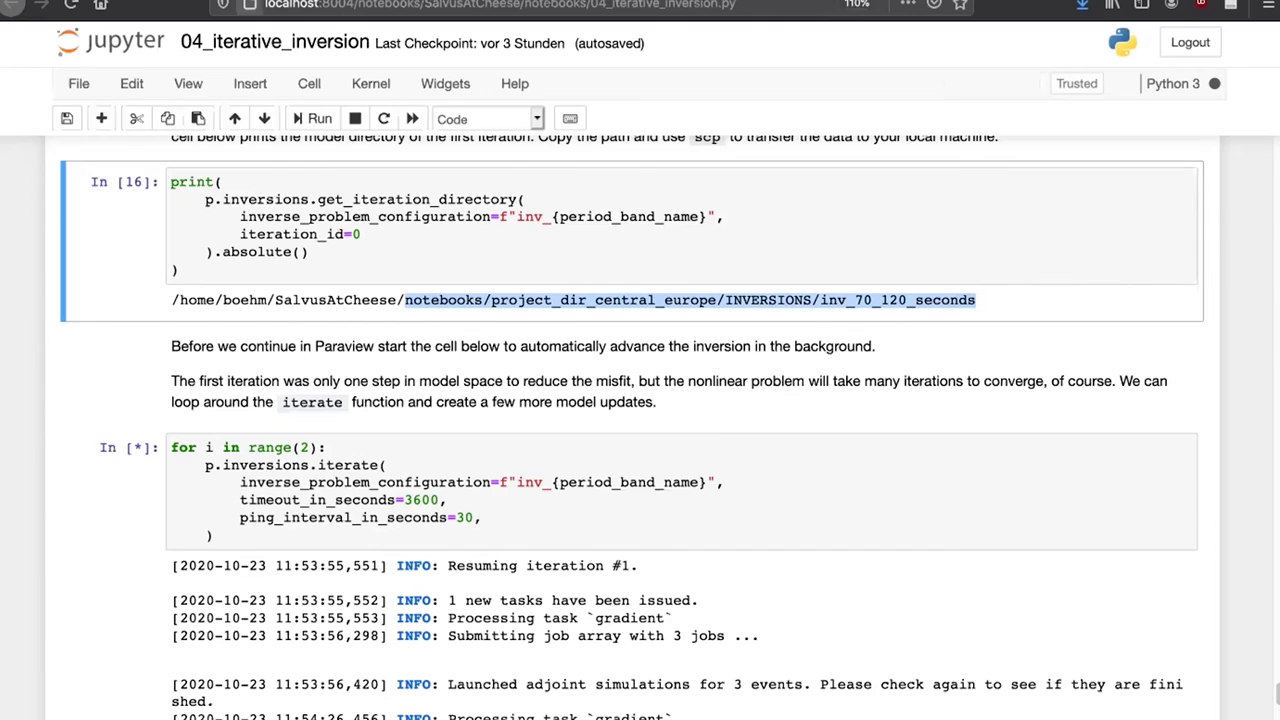
Open notebooks/project_dir_central_europe/INVERSIONS/inv_70_120_seconds in the Jupyter file browser by pasting the copied path into the page address.
key(ctrl+Tab)
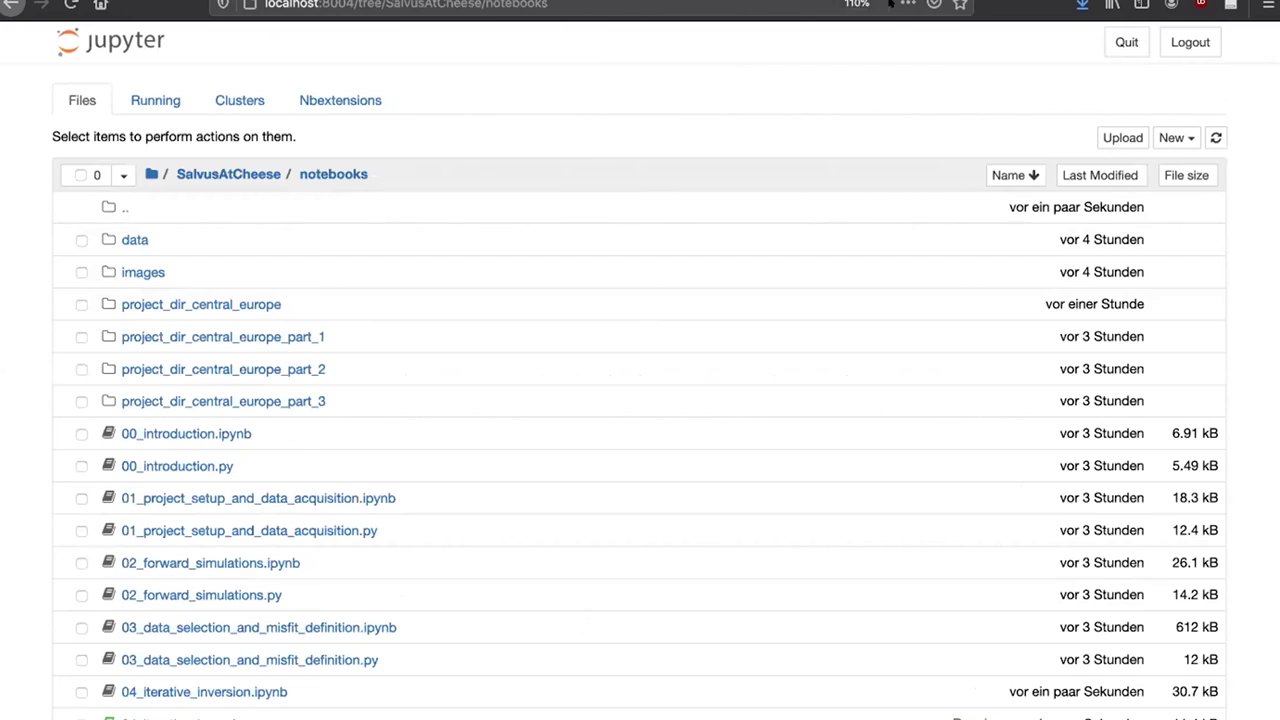
click(694, 5)
key(BackSpace)
key(BackSpace)
key(BackSpace)
key(BackSpace)
key(BackSpace)
key(BackSpace)
key(BackSpace)
key(BackSpace)
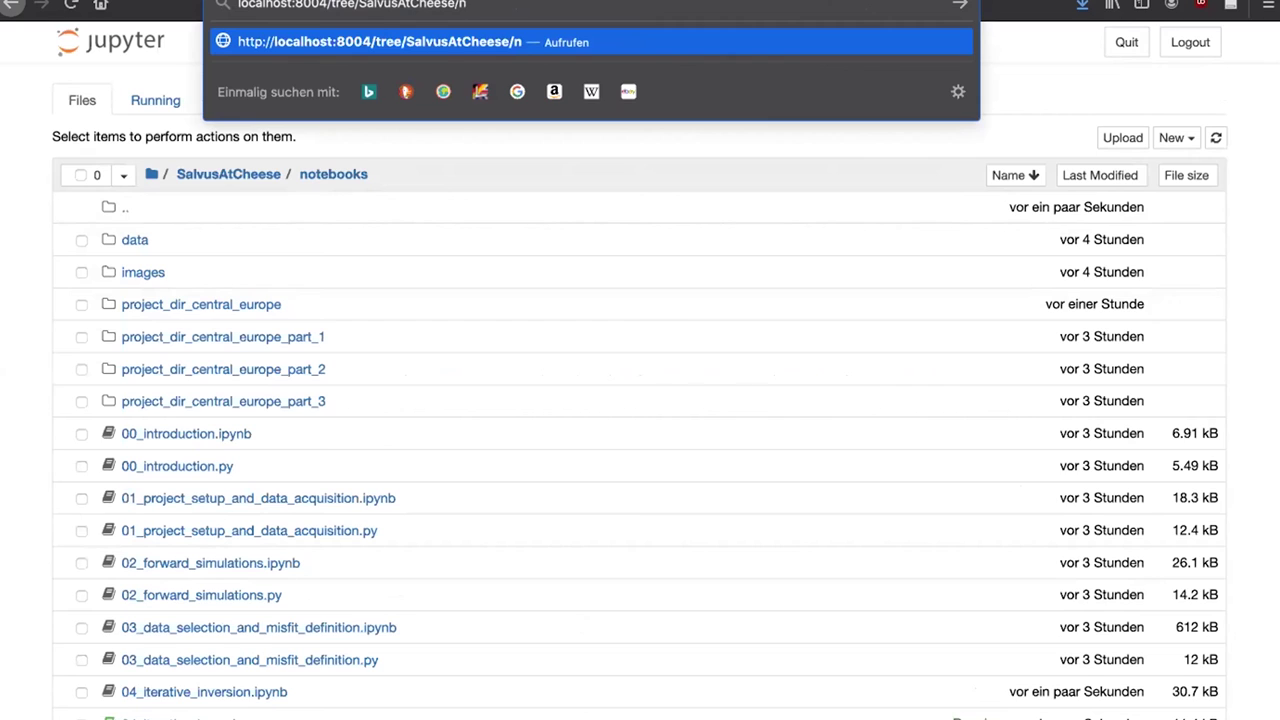
key(super+v)
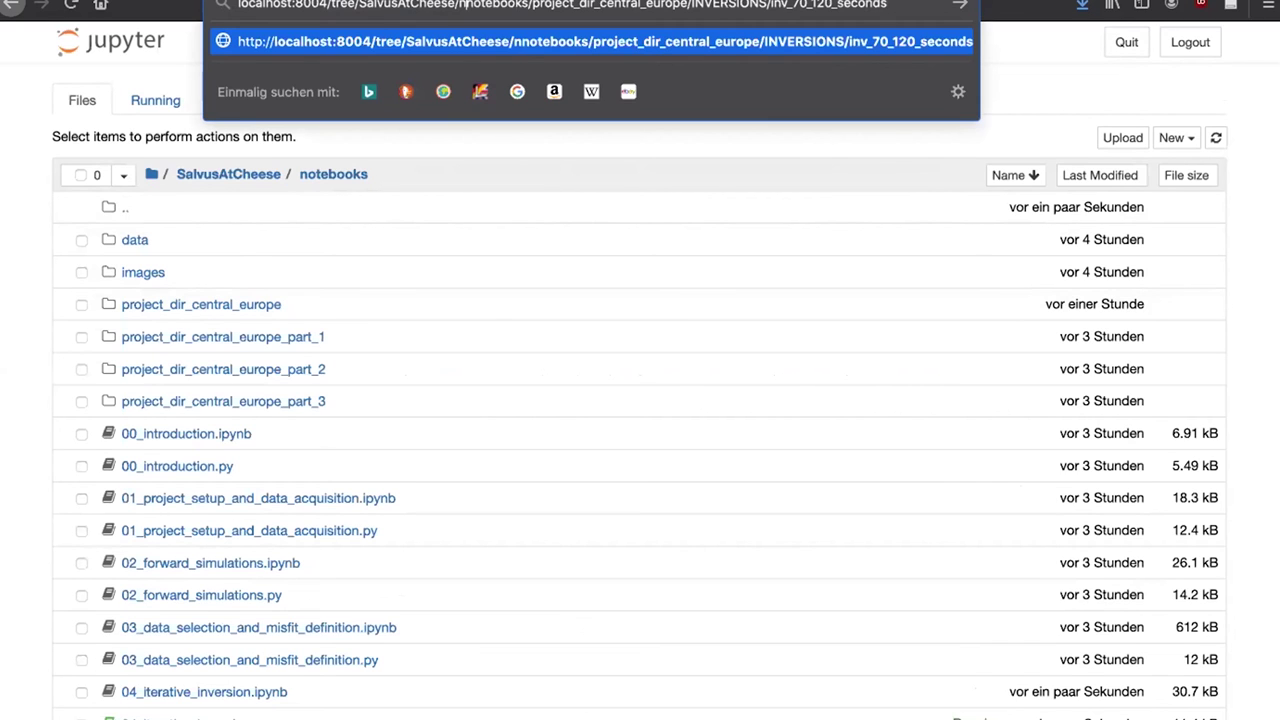
key(BackSpace)
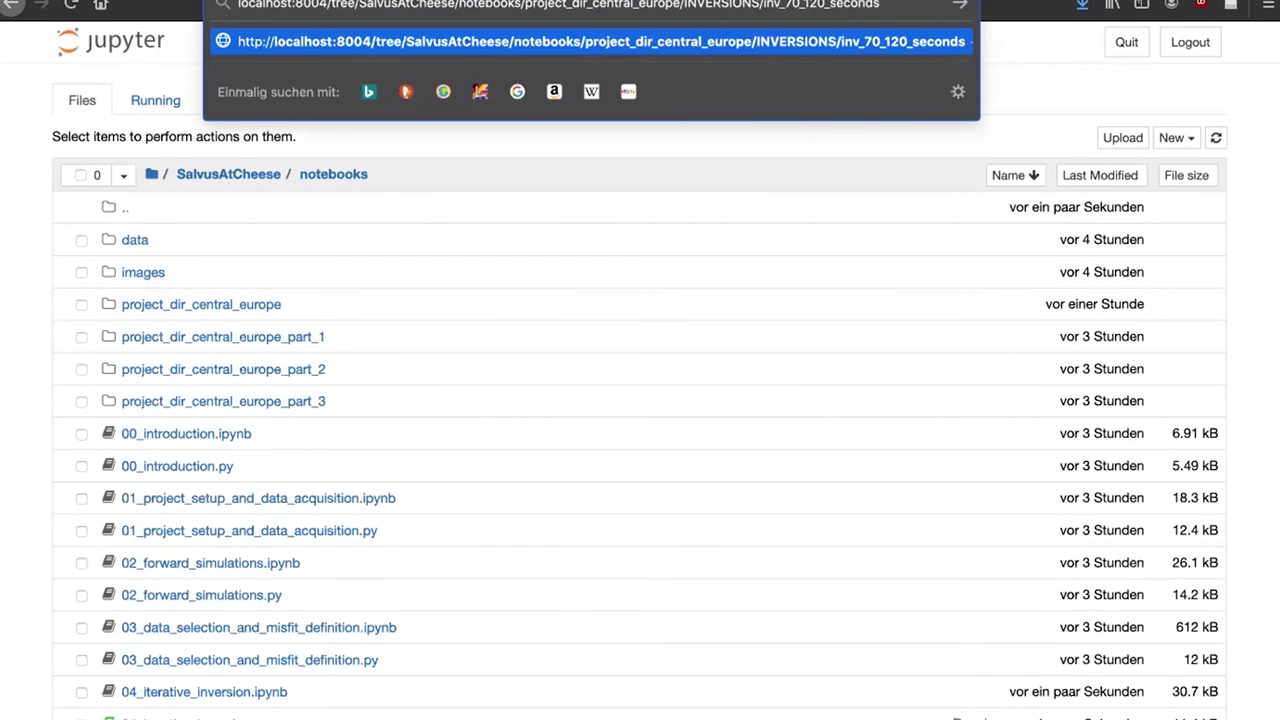
key(Return)
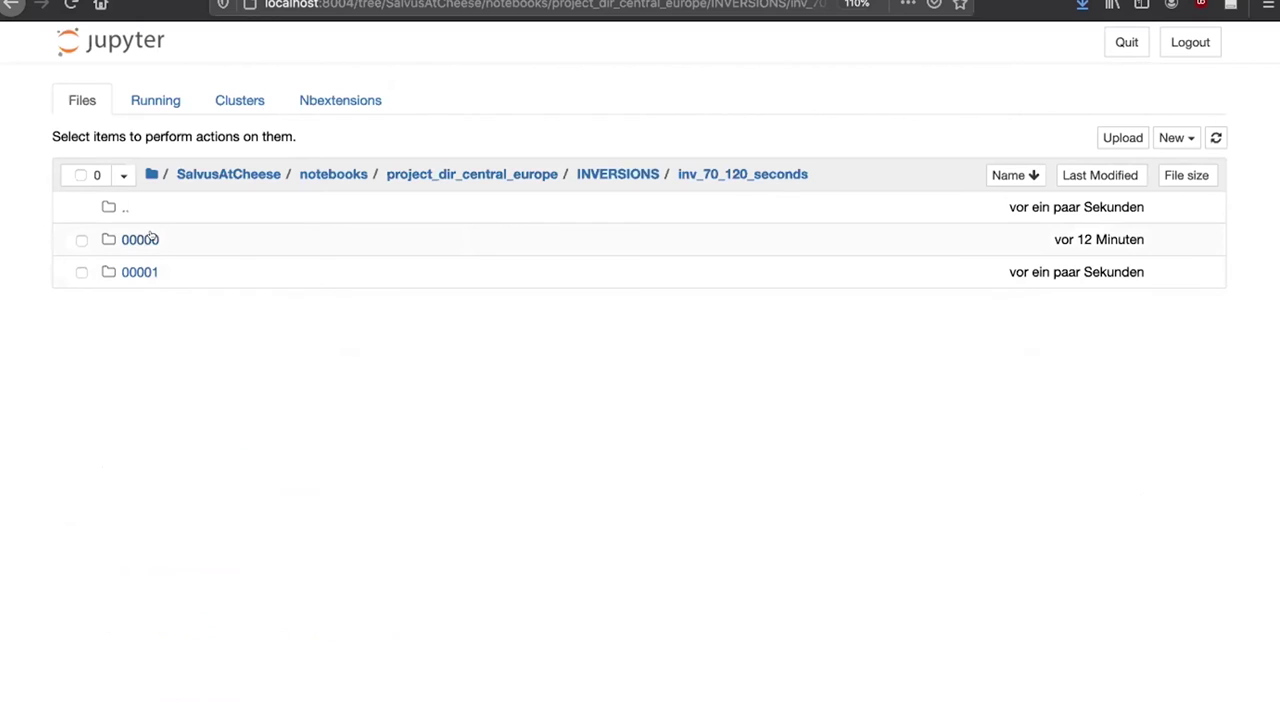
Open the 00000 iteration folder and highlight the size of initial_model_70_120_seconds.h5 and the two it_0__trial files.
click(140, 240)
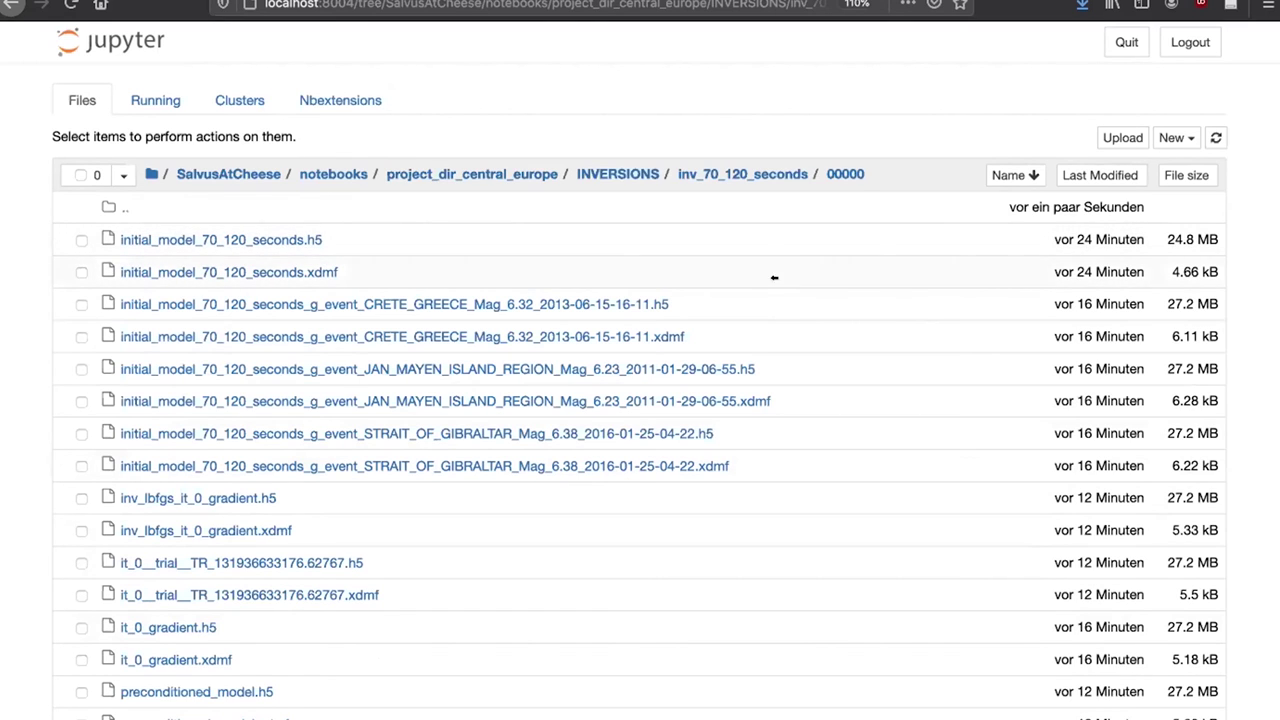
drag(1220, 240, 1166, 233)
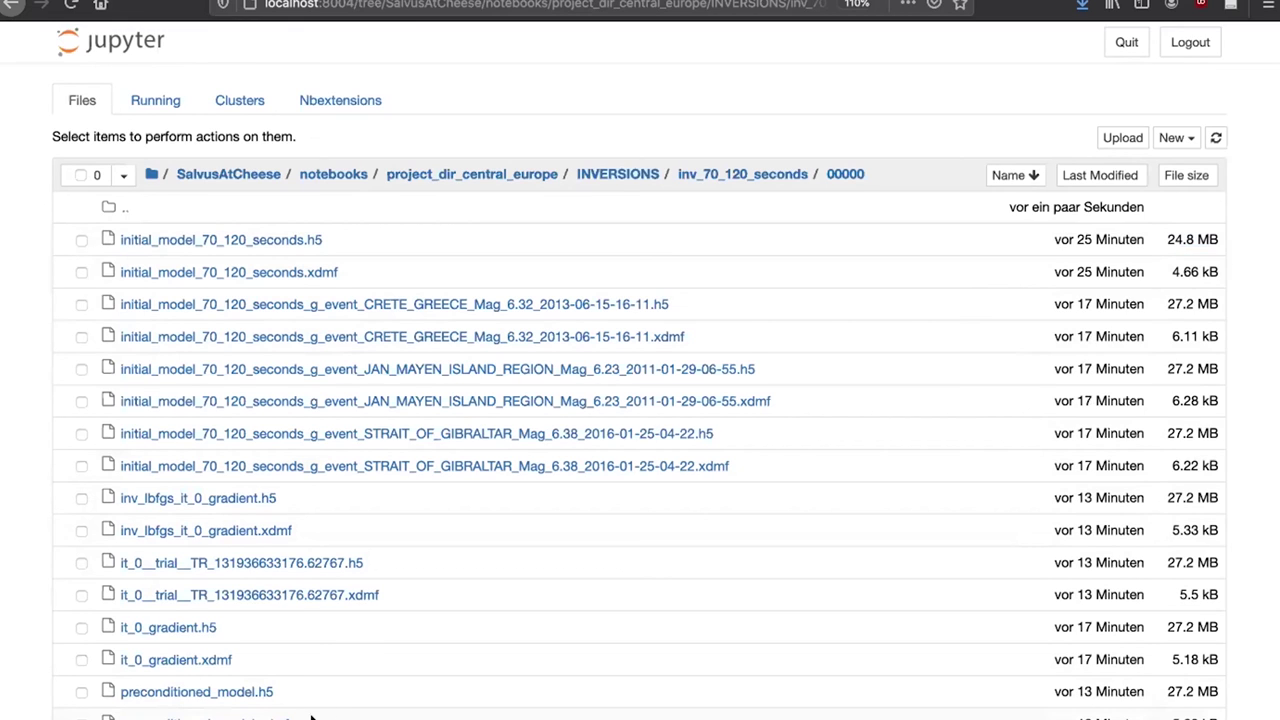
drag(414, 597, 118, 562)
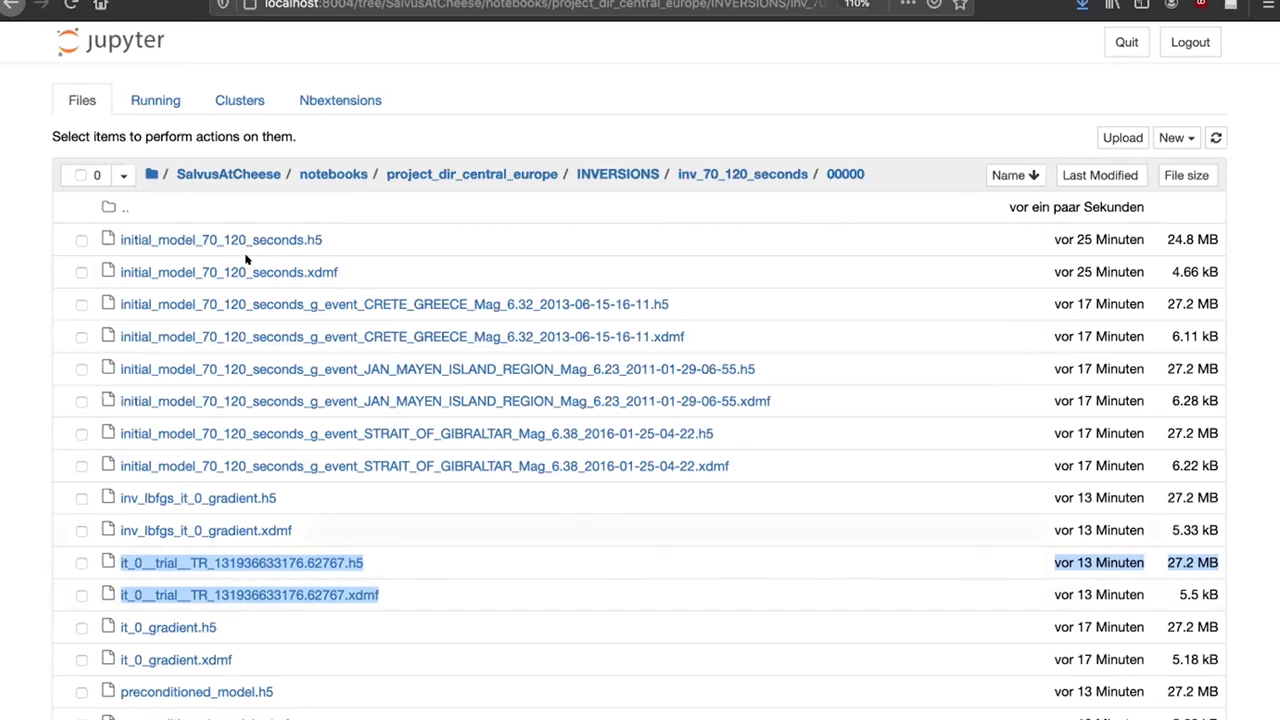
click(892, 301)
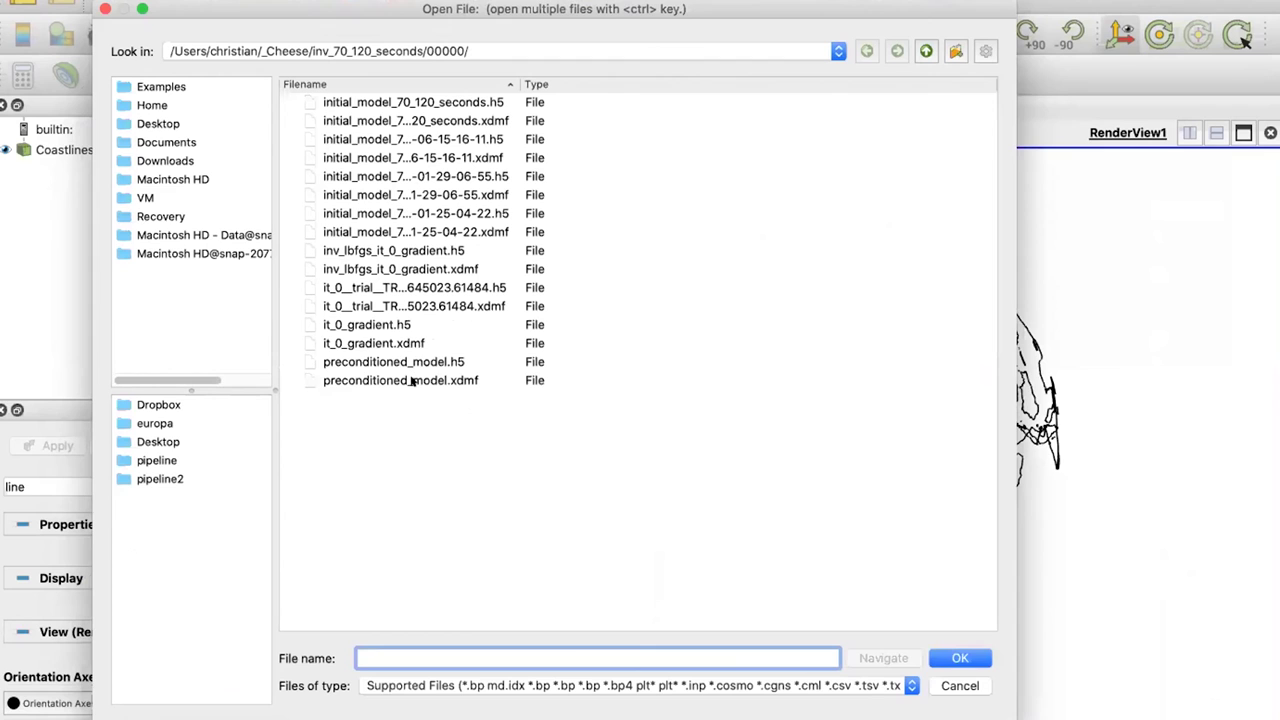
Switch to ParaView and load preconditioned_model.xdmf from the 00000 folder with the XDMF Reader.
double_click(411, 379)
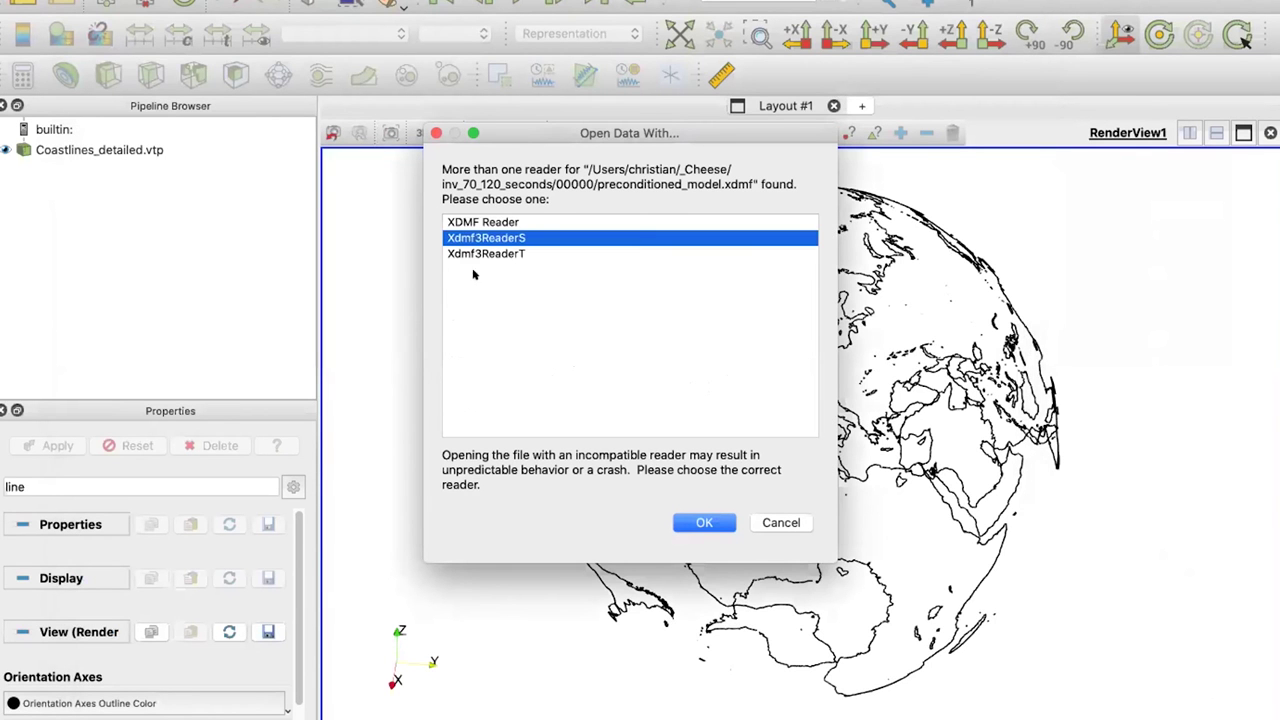
click(502, 223)
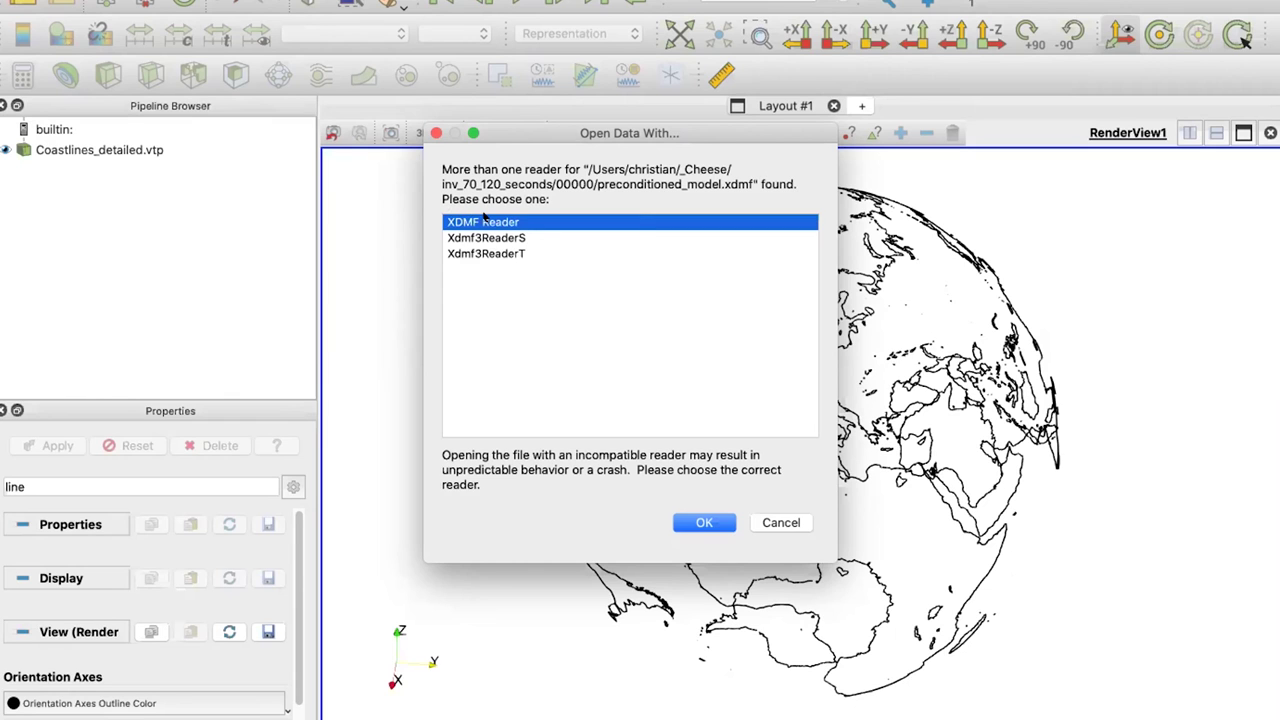
double_click(487, 221)
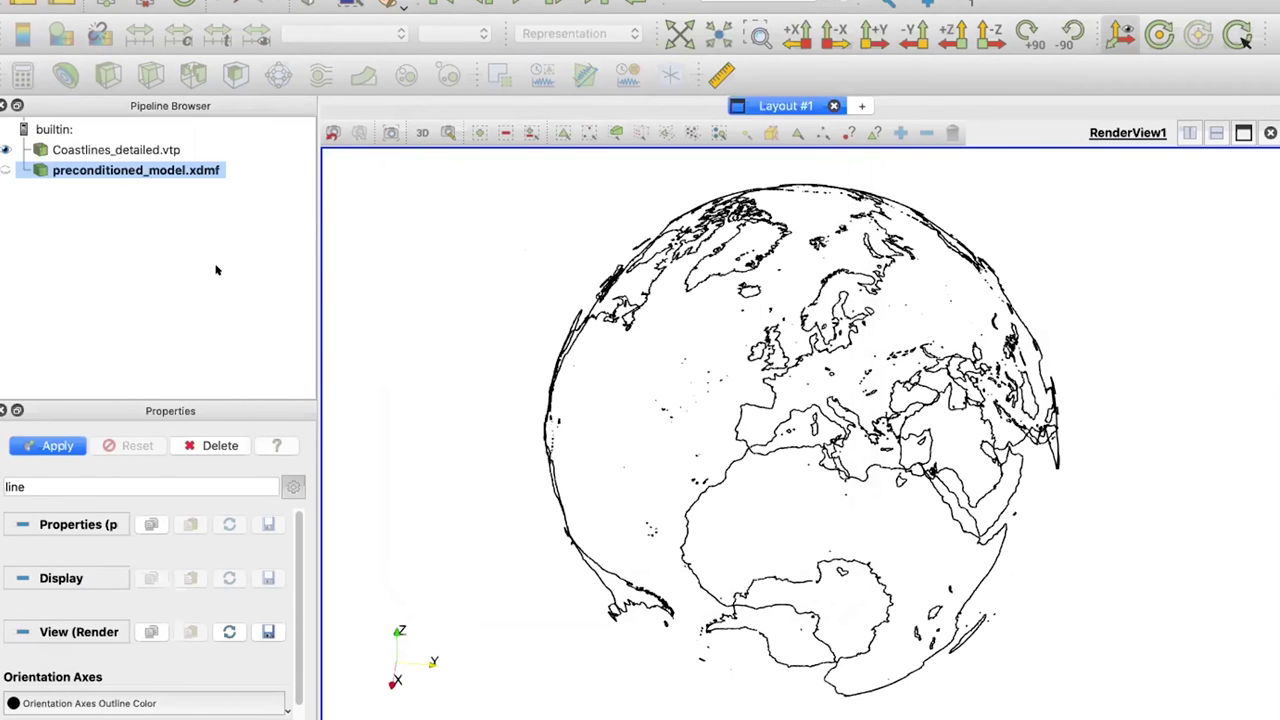
click(46, 446)
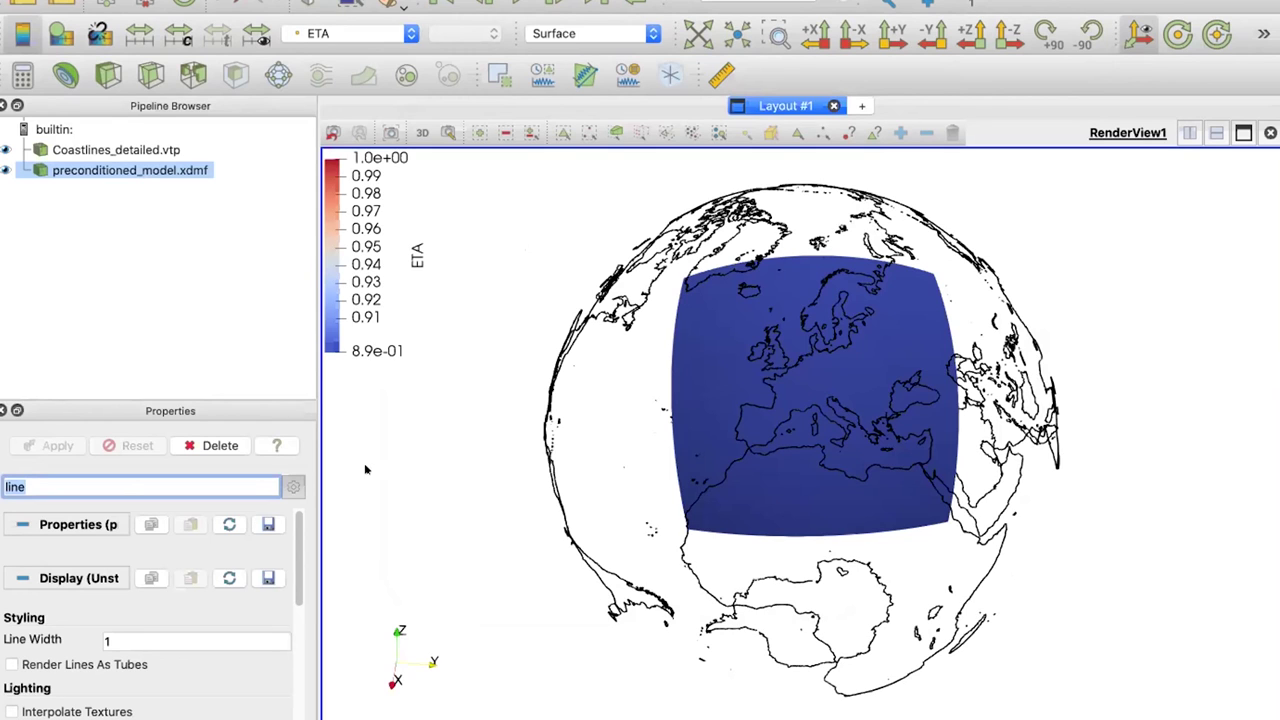
Create a slice of the preconditioned model, clear the property filter, and change the slice type to Sphere.
click(148, 70)
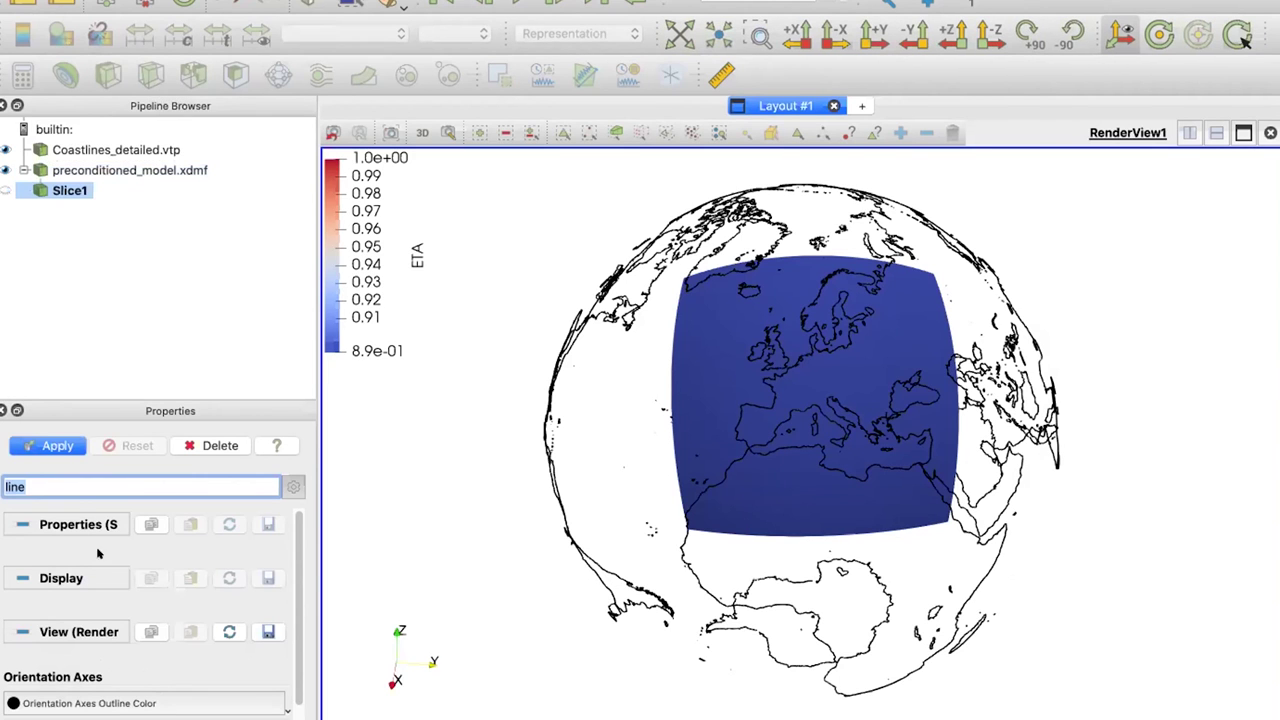
click(58, 447)
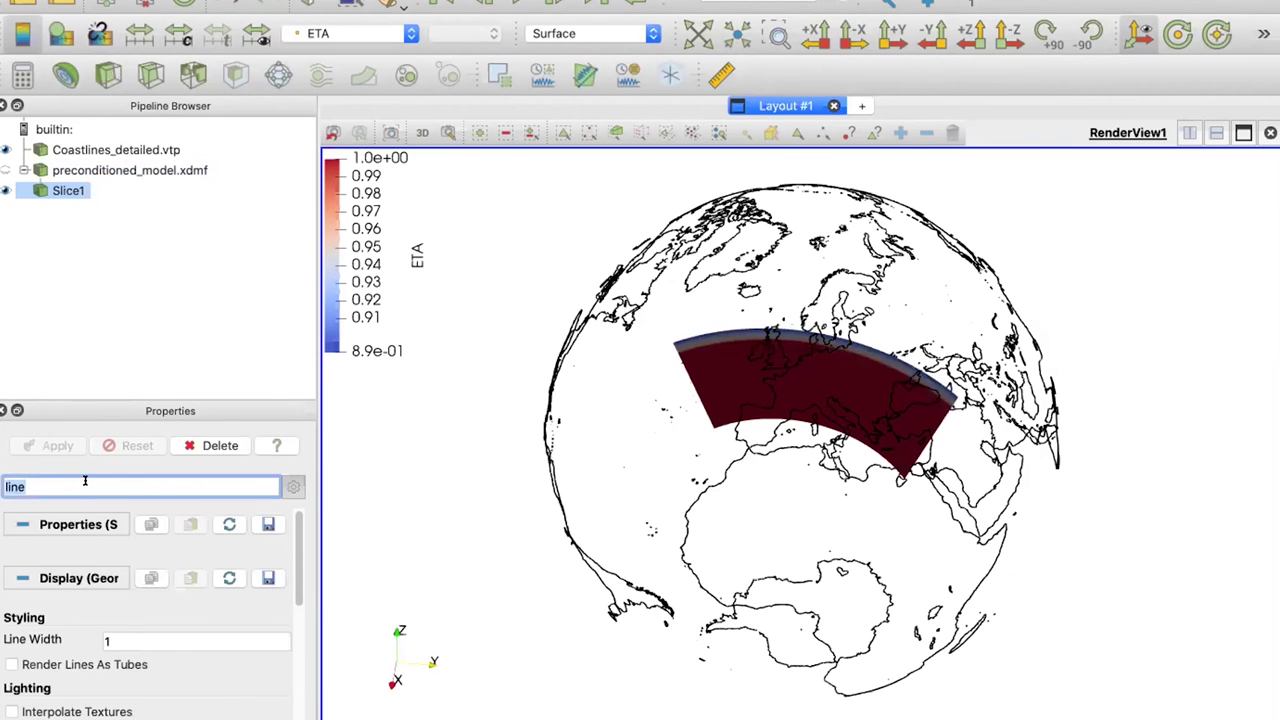
key(BackSpace)
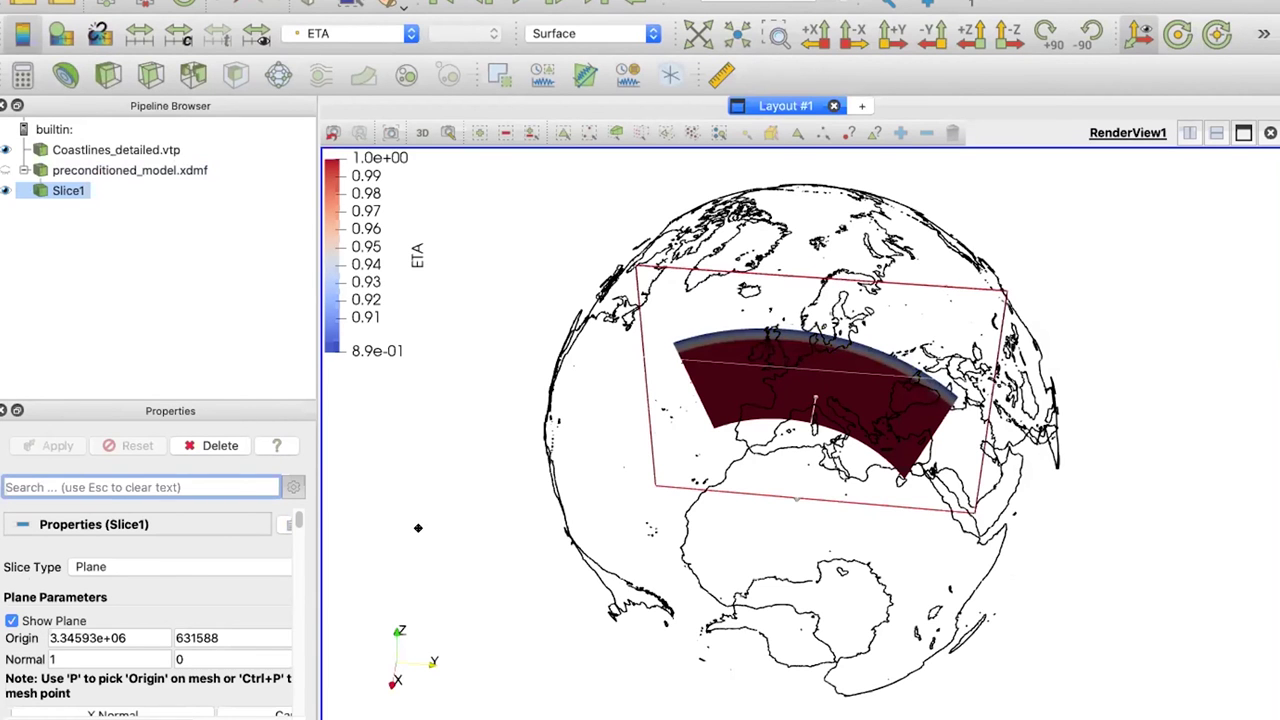
scroll(418, 527, up, 2)
click(160, 566)
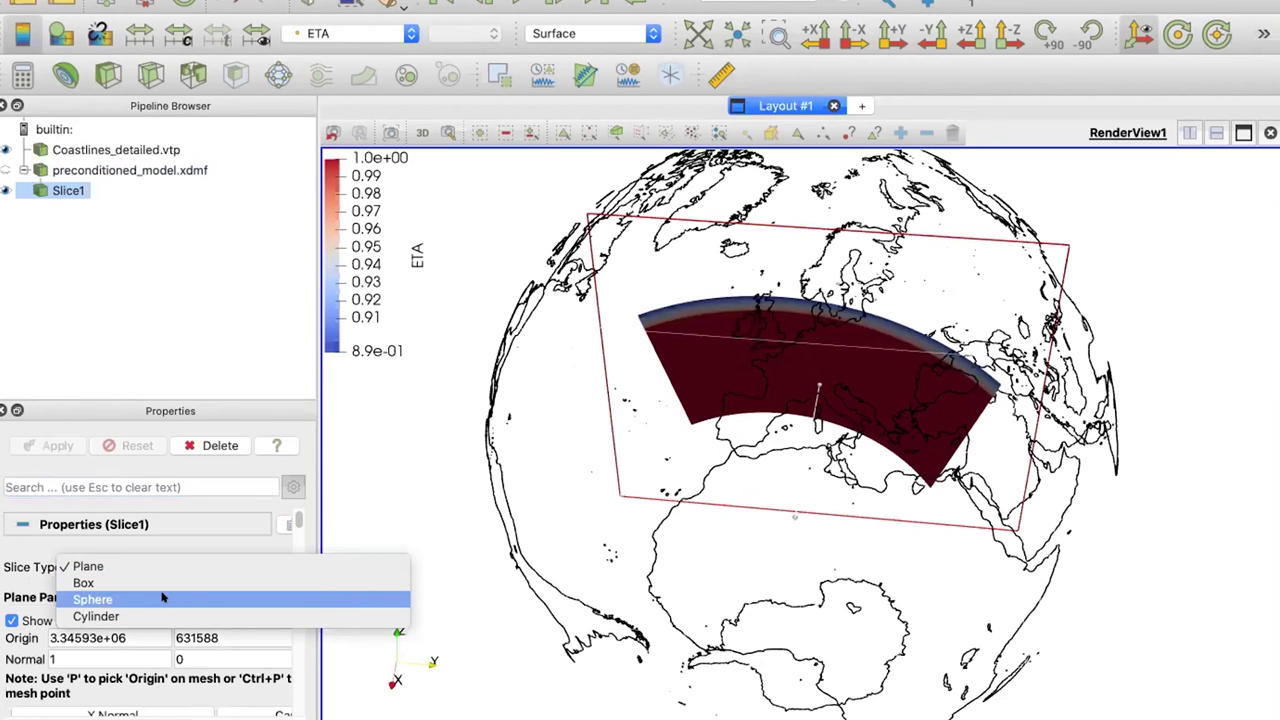
click(162, 598)
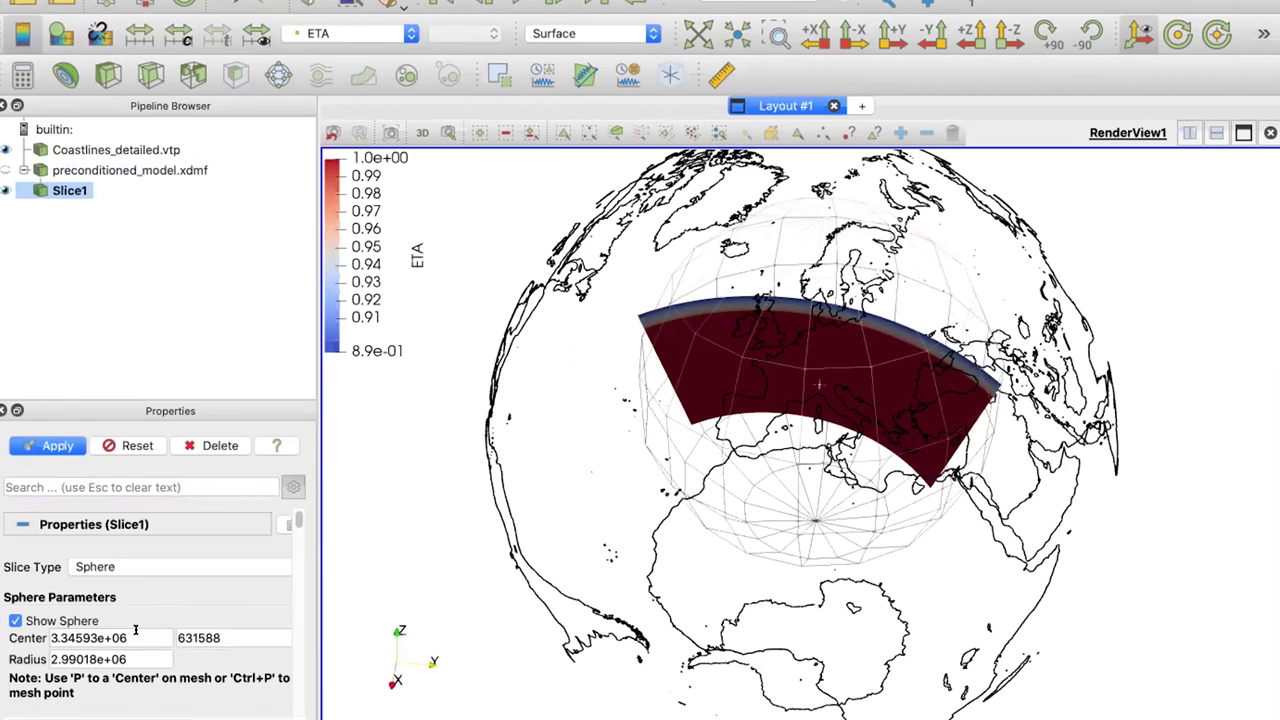
Centre the slicing sphere at 0, 0, 0 with a radius of 6.271e+06 and apply it.
double_click(135, 630)
text(0)
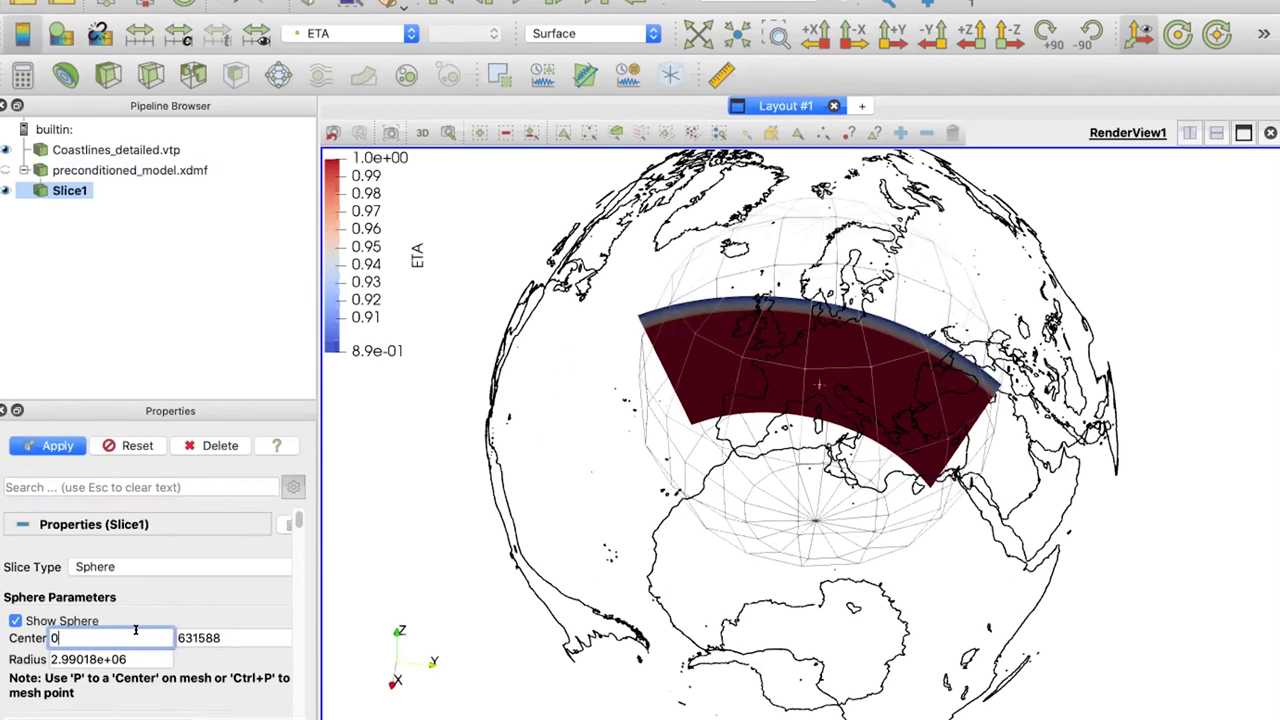
key(Tab)
text(0)
key(Tab)
text(0)
key(Tab)
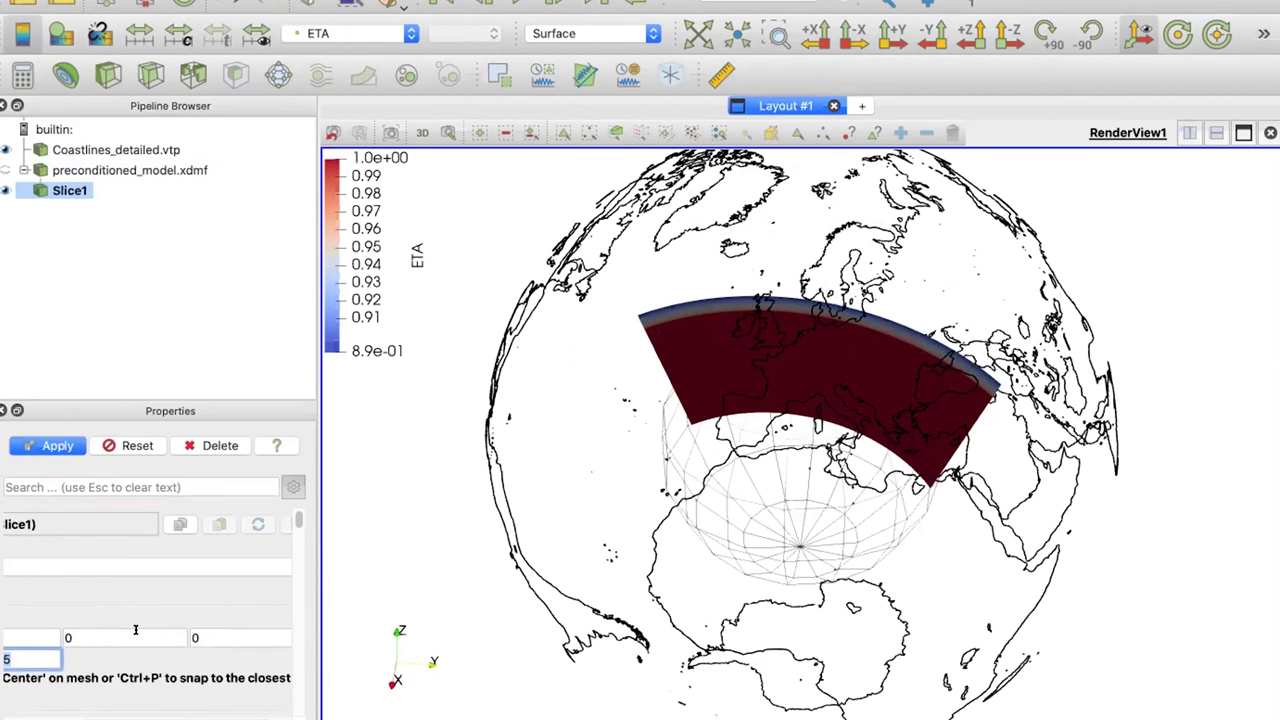
key(BackSpace)
click(58, 445)
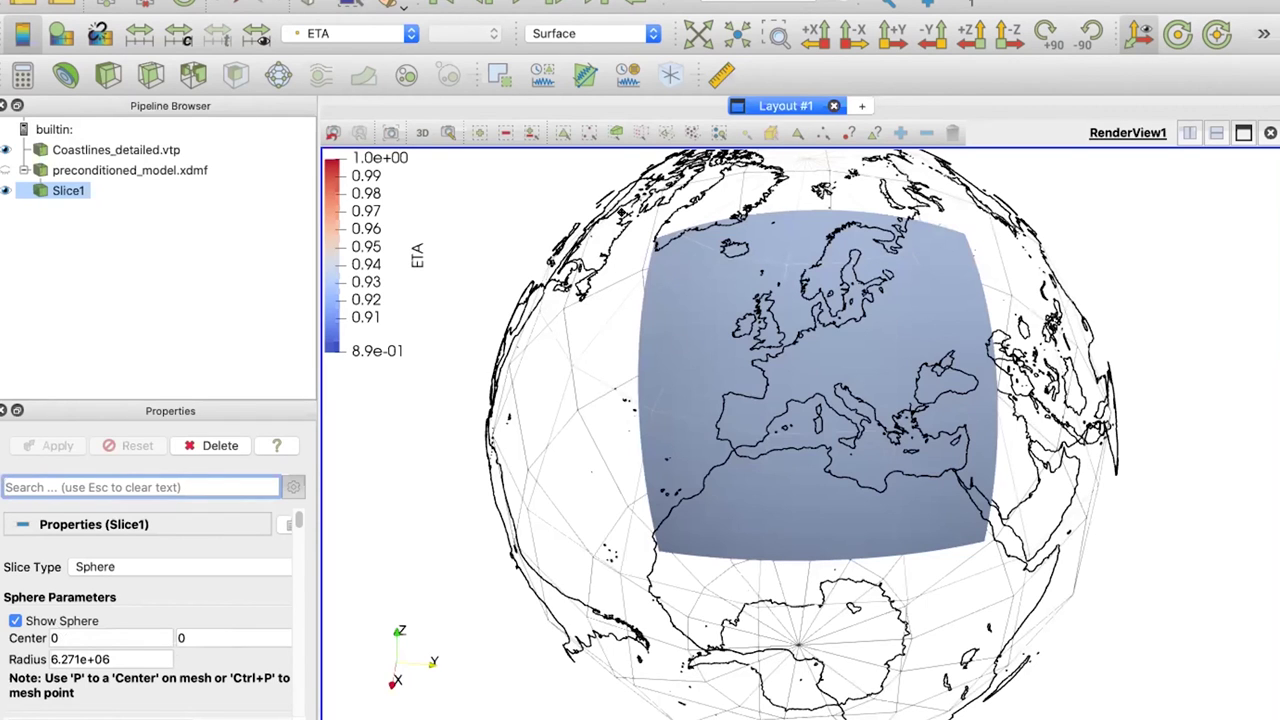
Colour the spherical slice by VSV, and show the full preconditioned model coloured by VSV as well.
click(404, 33)
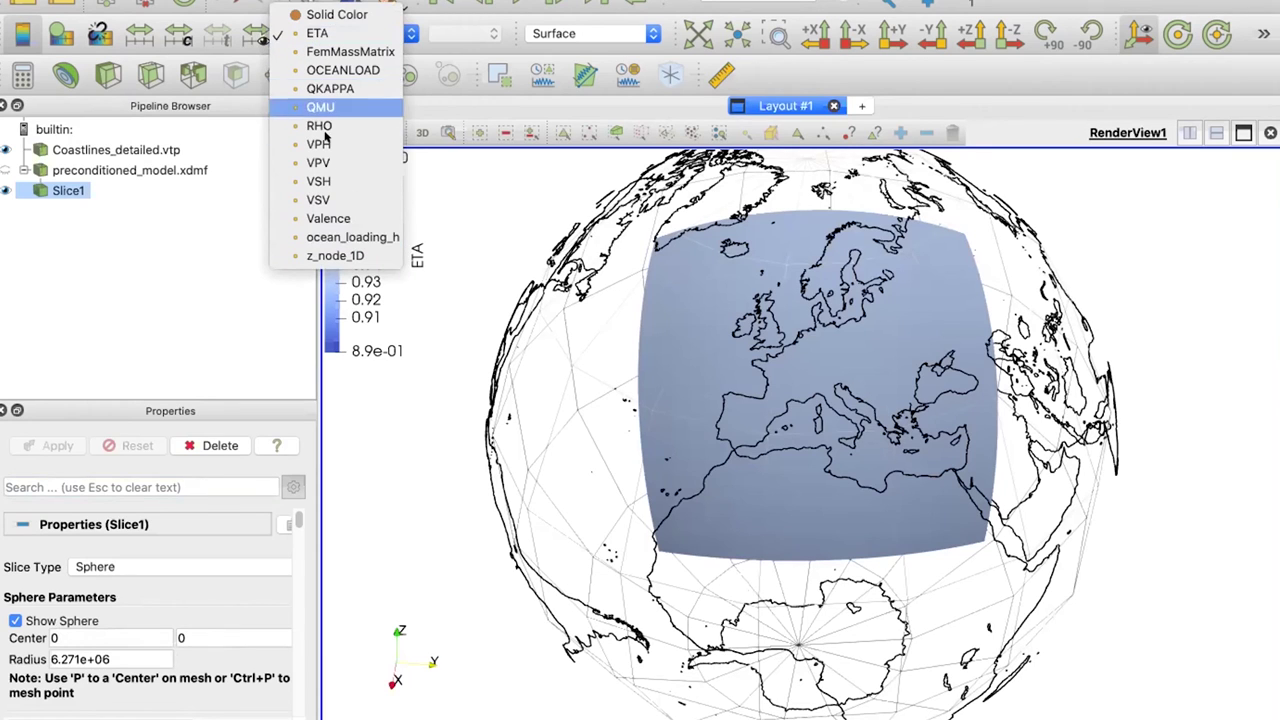
click(336, 199)
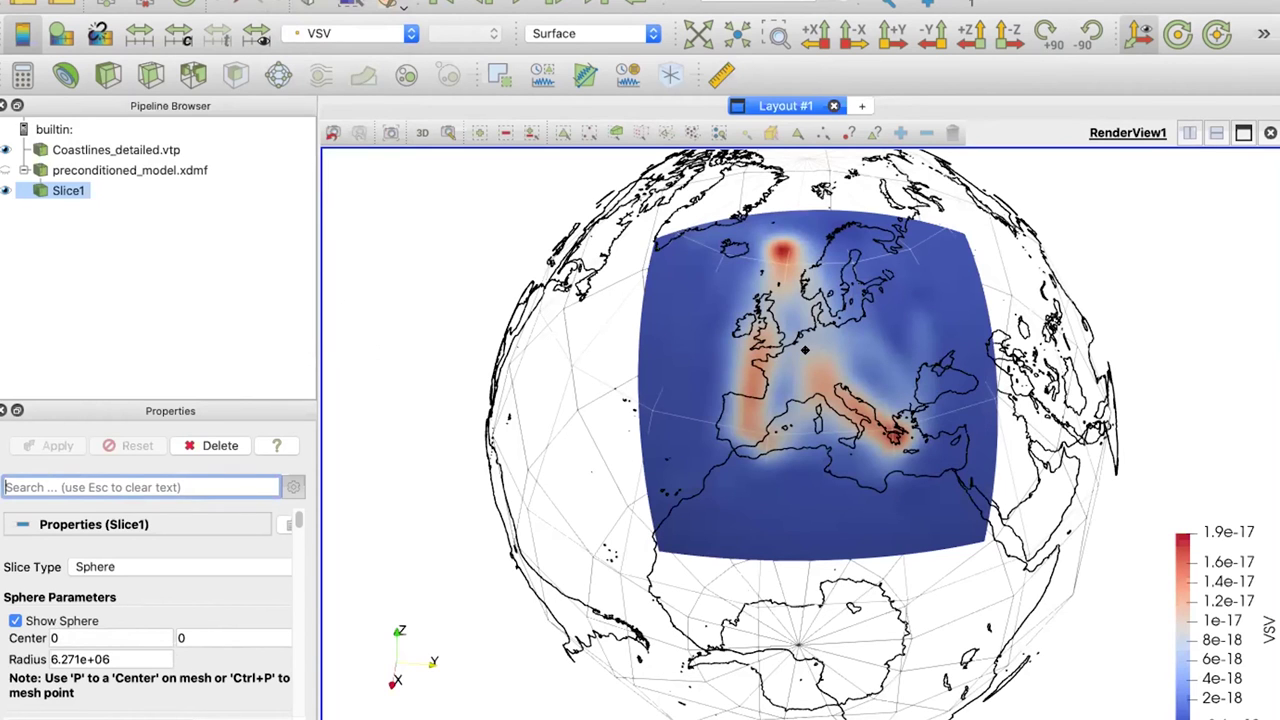
click(7, 171)
click(314, 37)
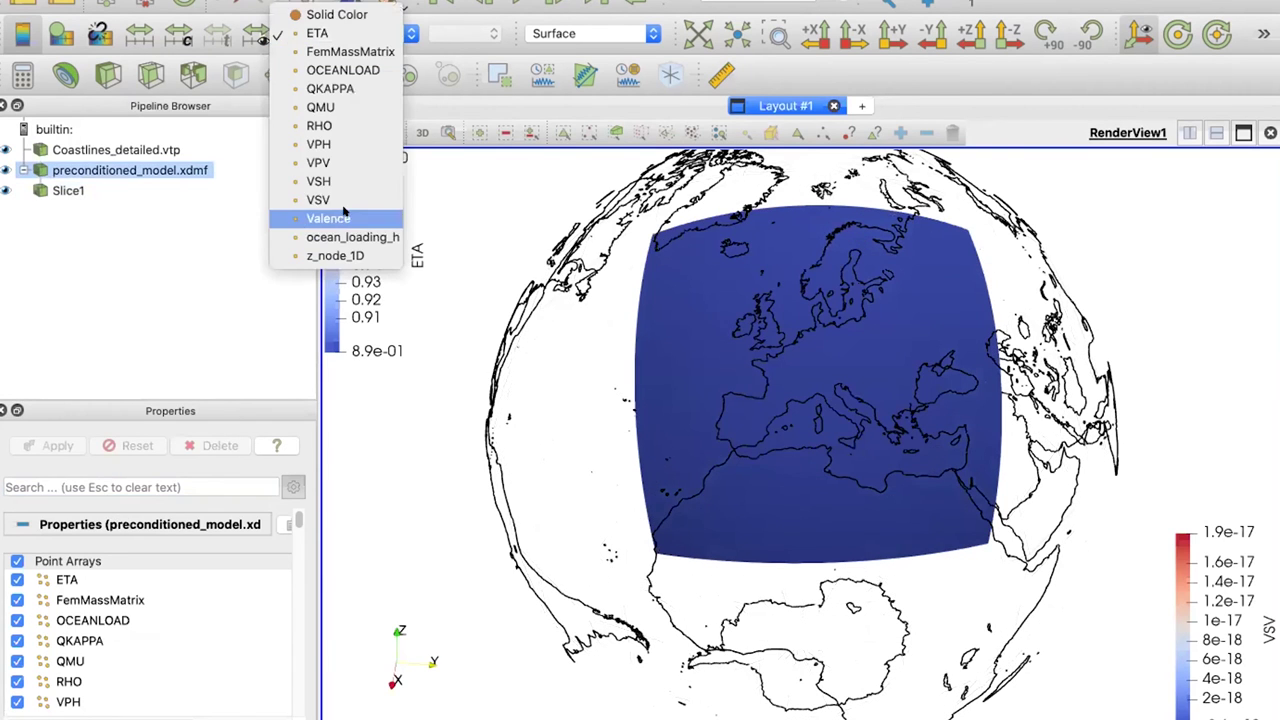
click(344, 199)
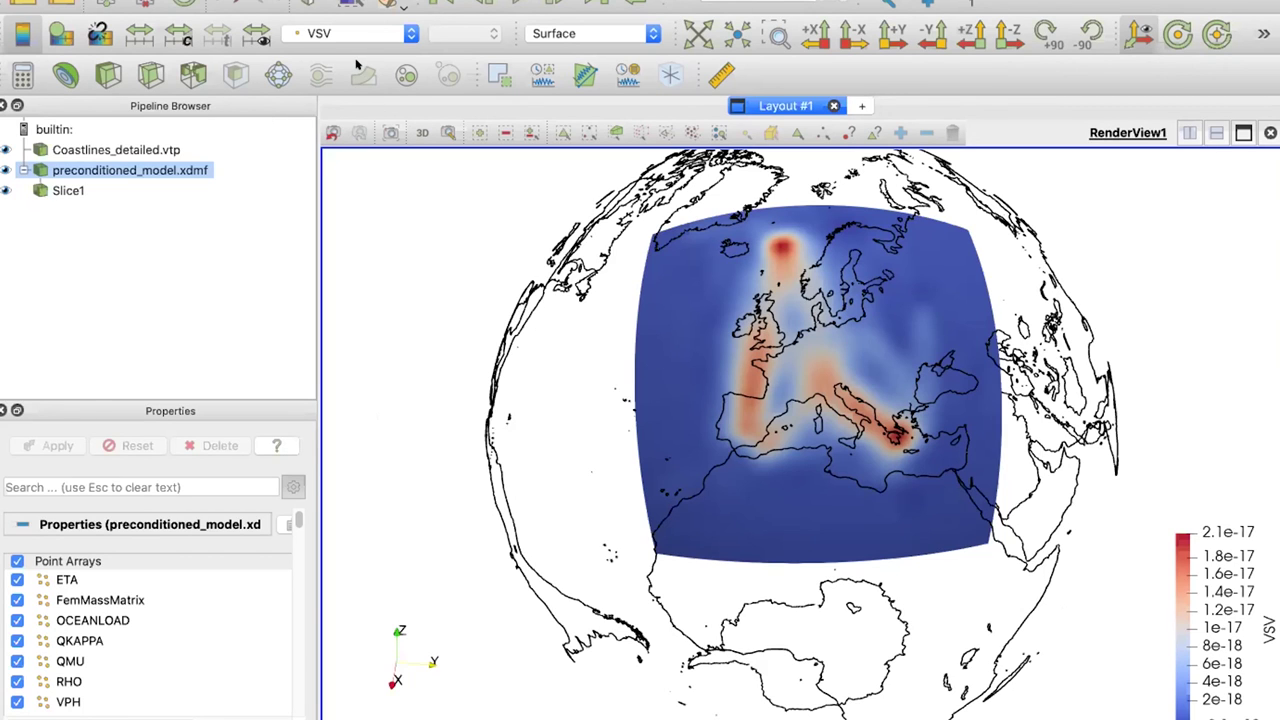
Hide the full preconditioned model and reduce the radius of its spherical slice to show a deeper level.
click(5, 170)
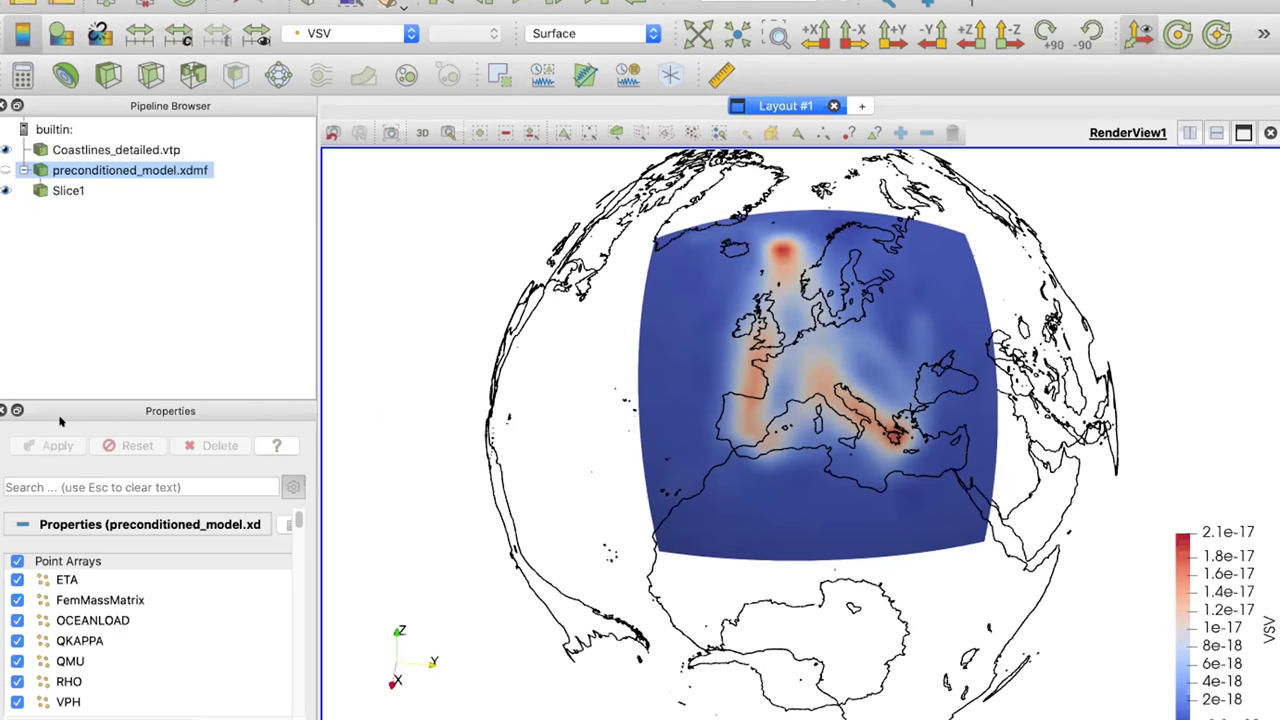
click(57, 190)
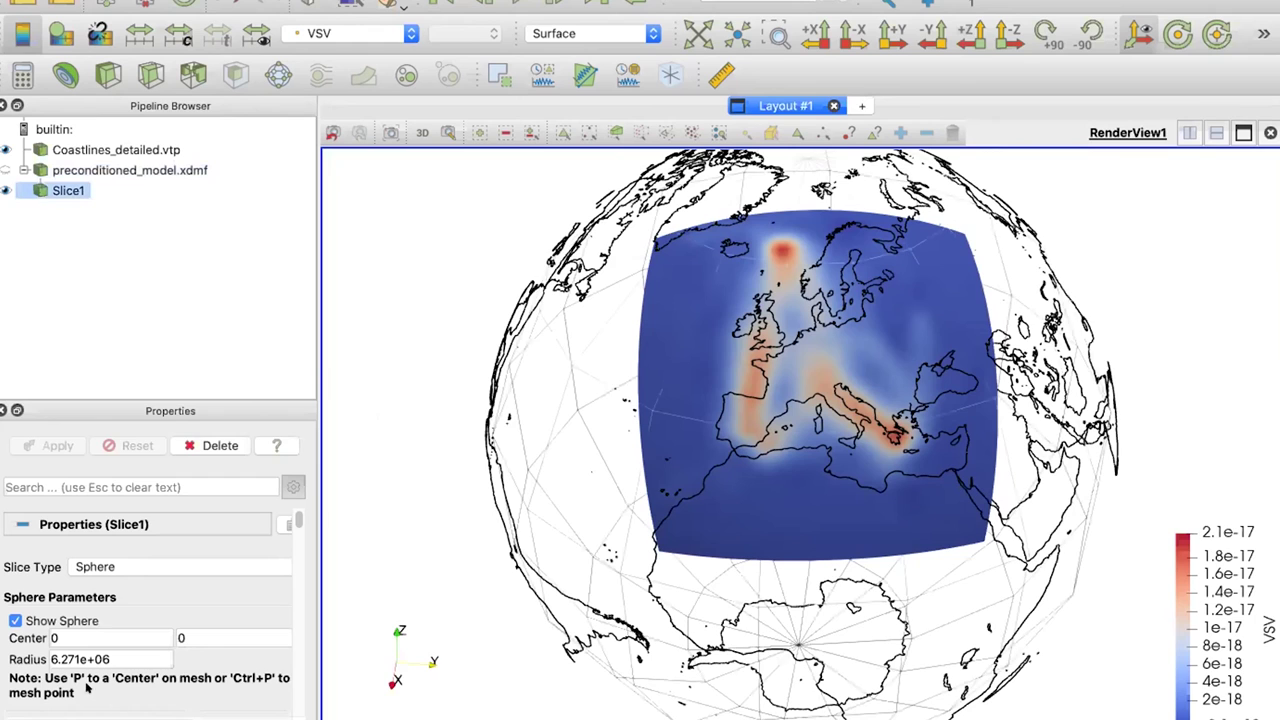
click(60, 658)
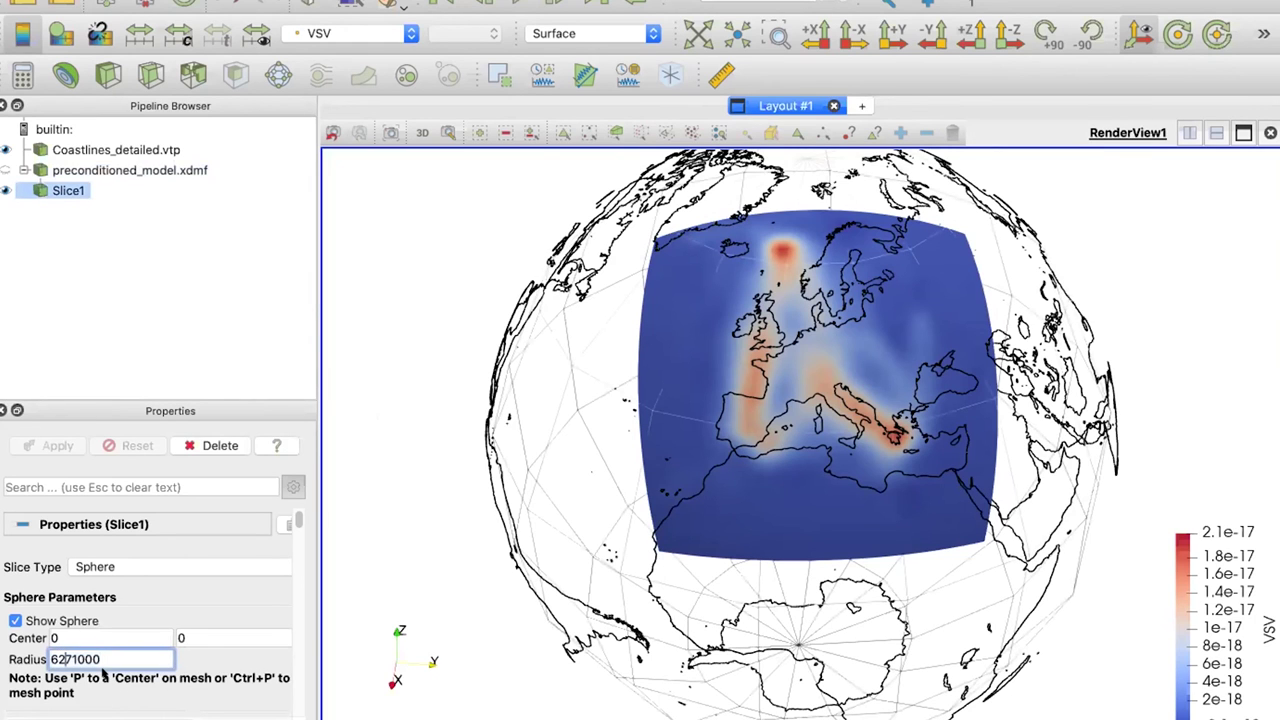
key(BackSpace)
text(3)
scroll(80, 560, down, 5)
click(58, 443)
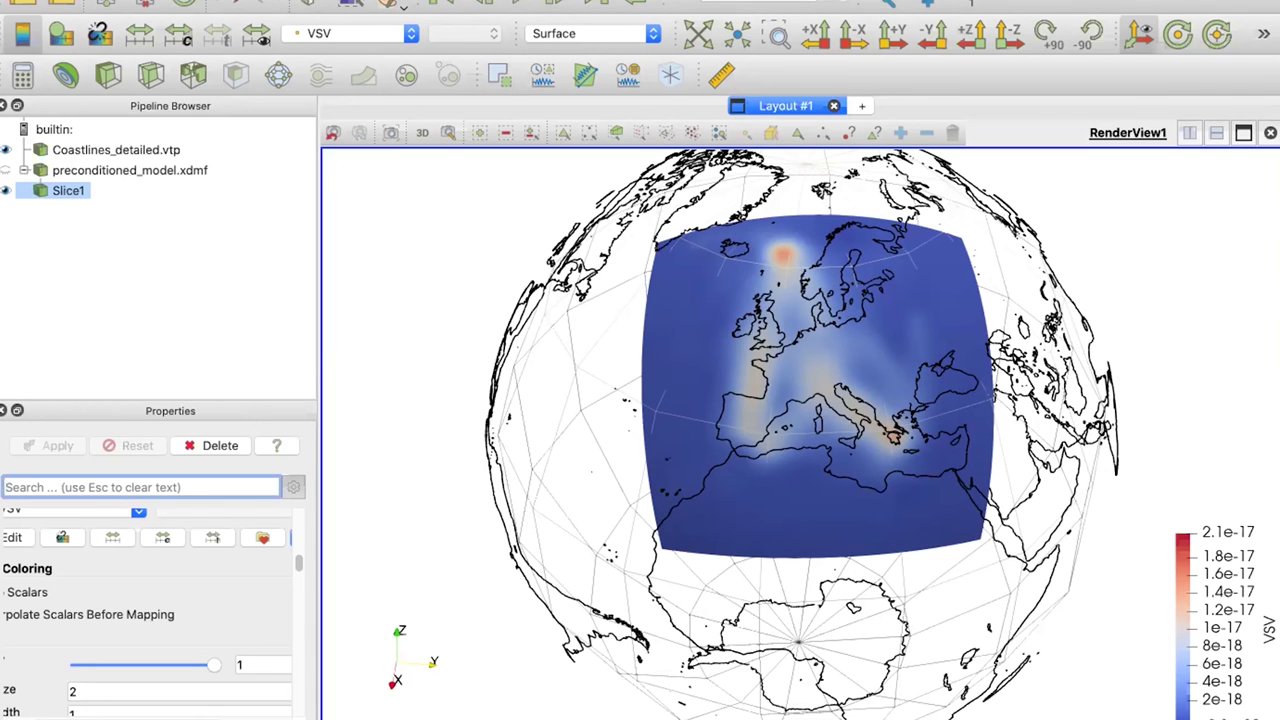
Load the trial model it_0__trial__TR_131936645023.61484.xdmf from the 00000 folder and hide the preconditioned model's slice.
key(ctrl+o)
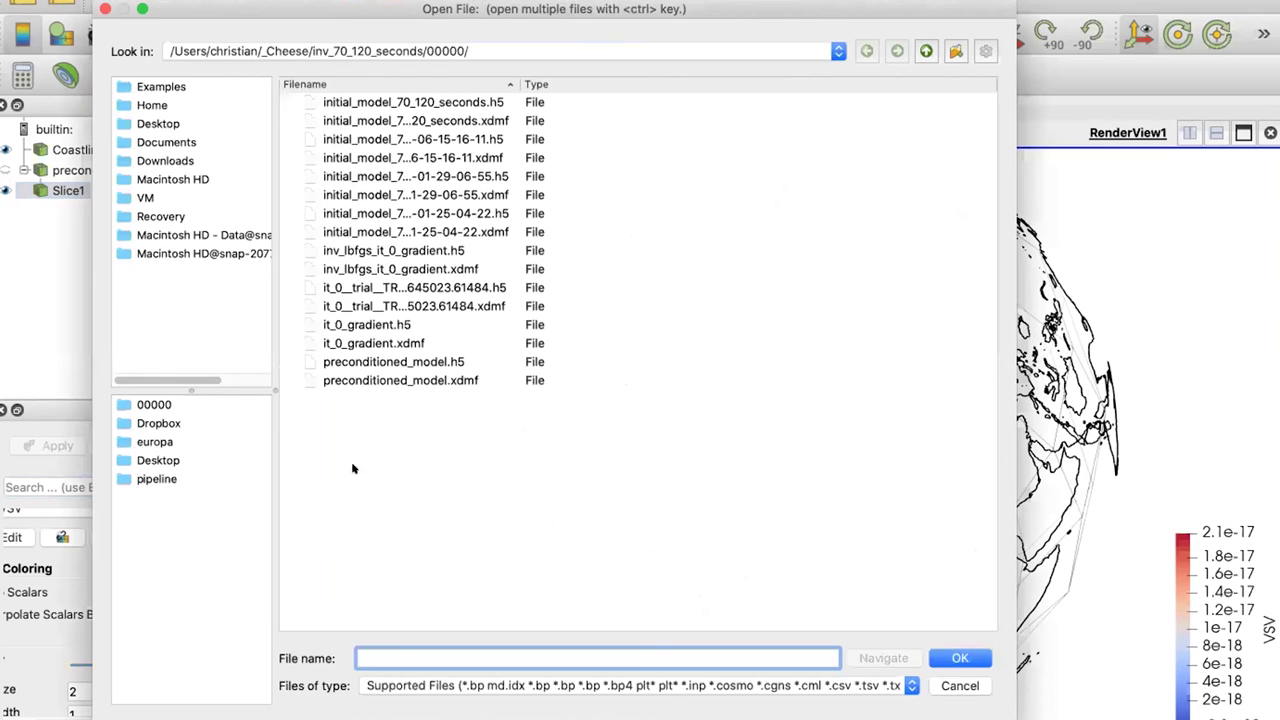
double_click(396, 305)
double_click(500, 232)
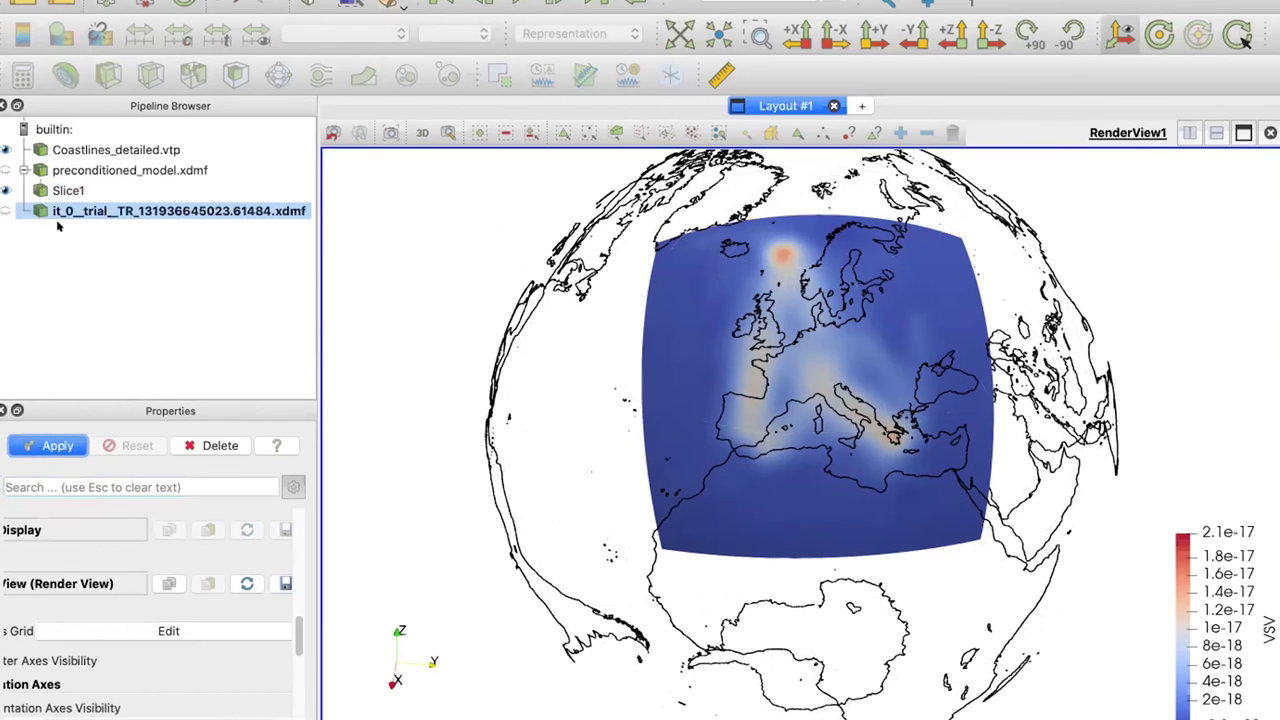
key(ctrl+Return)
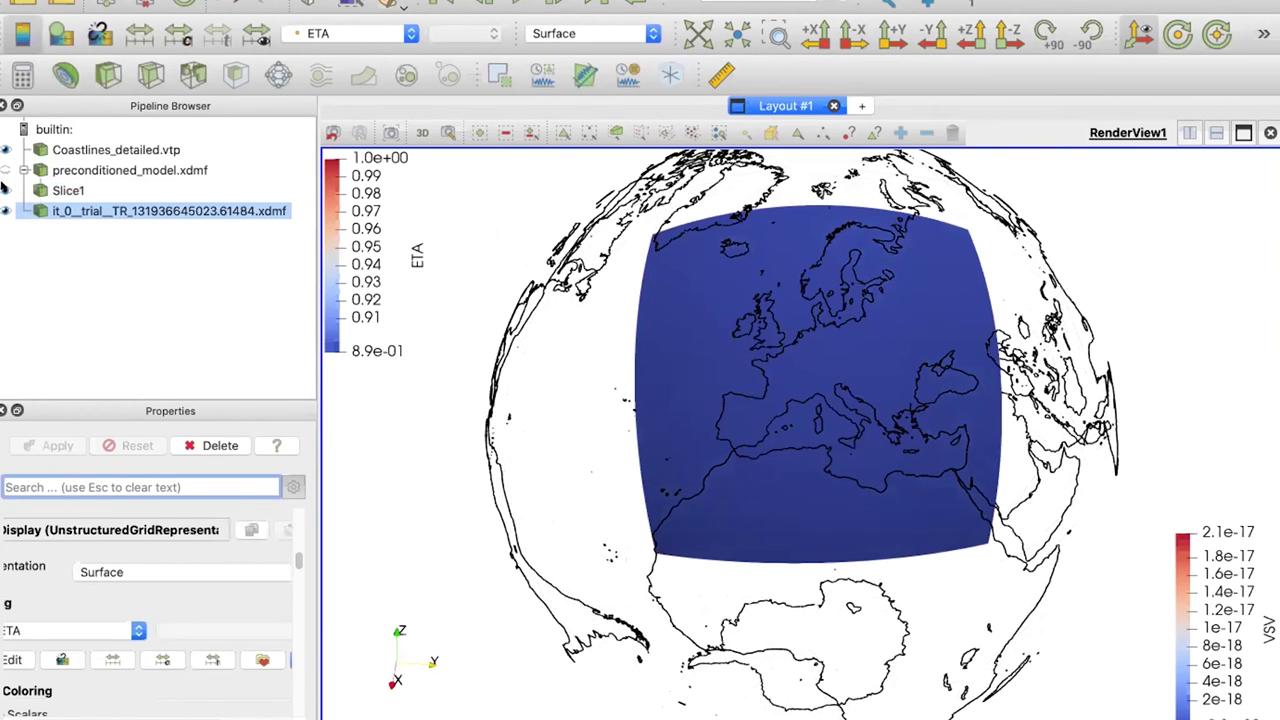
click(4, 188)
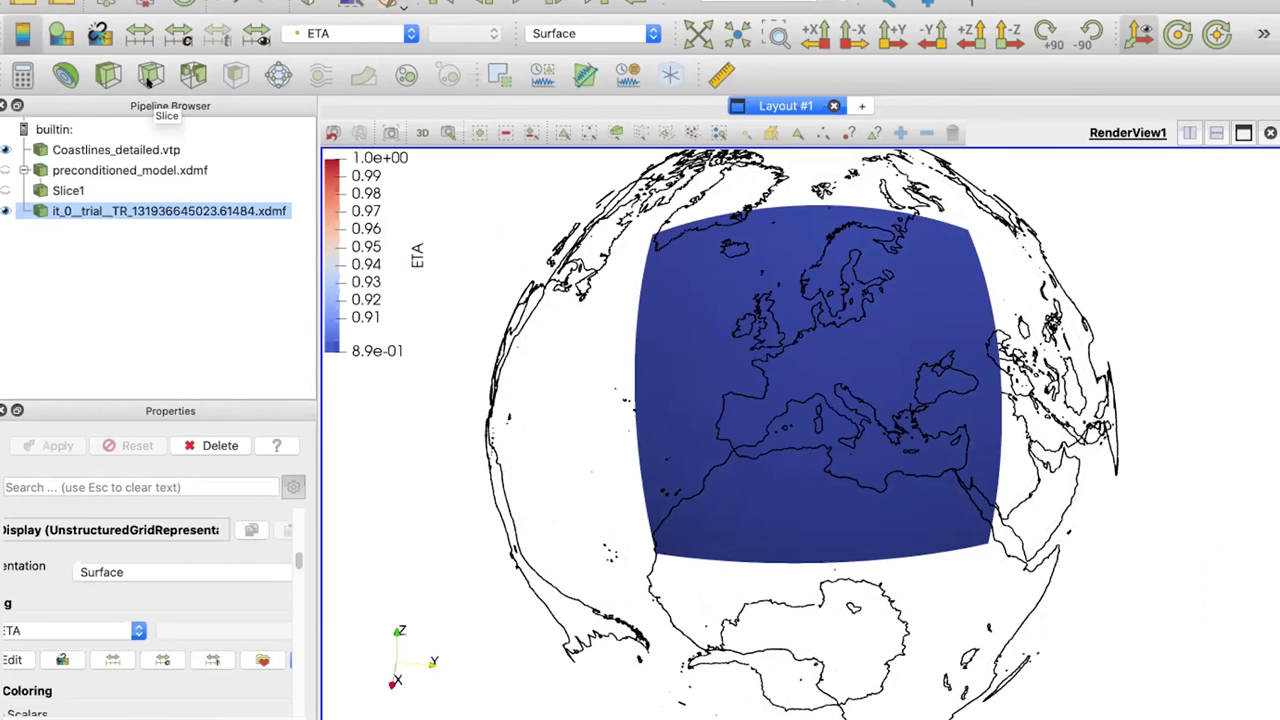
Create a slice of the trial model and change its slice type to Sphere.
click(150, 77)
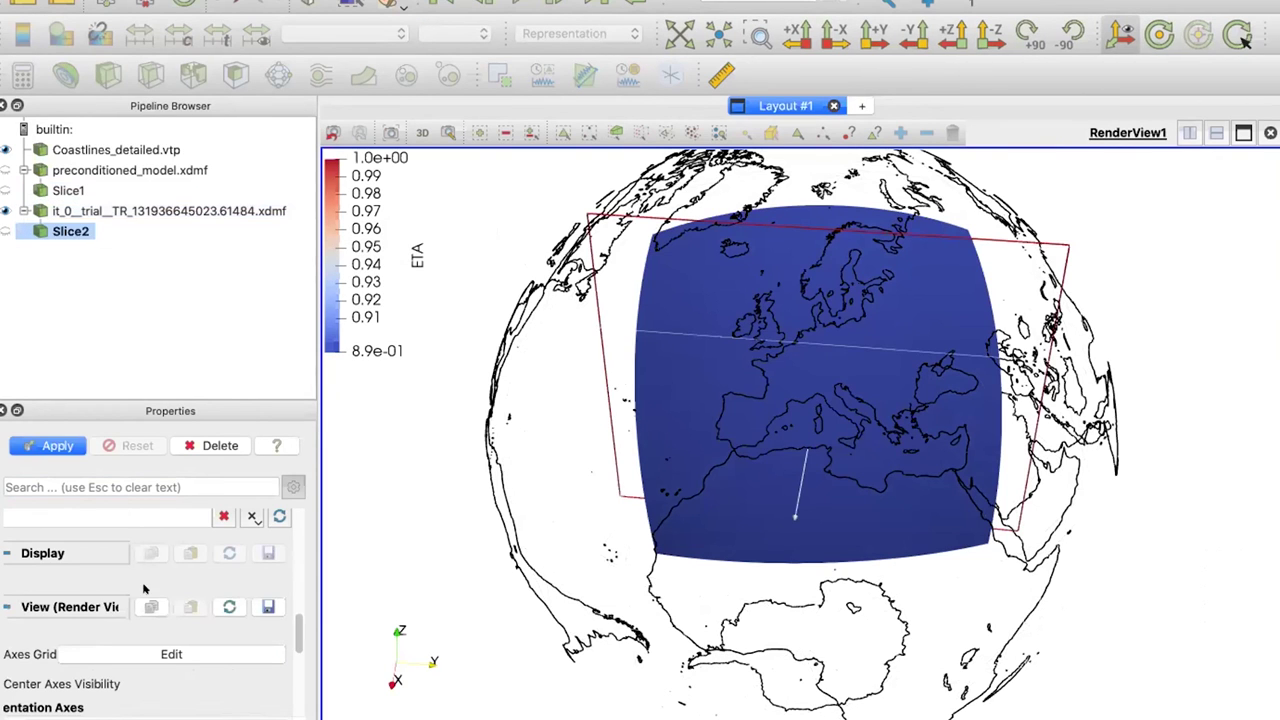
click(155, 589)
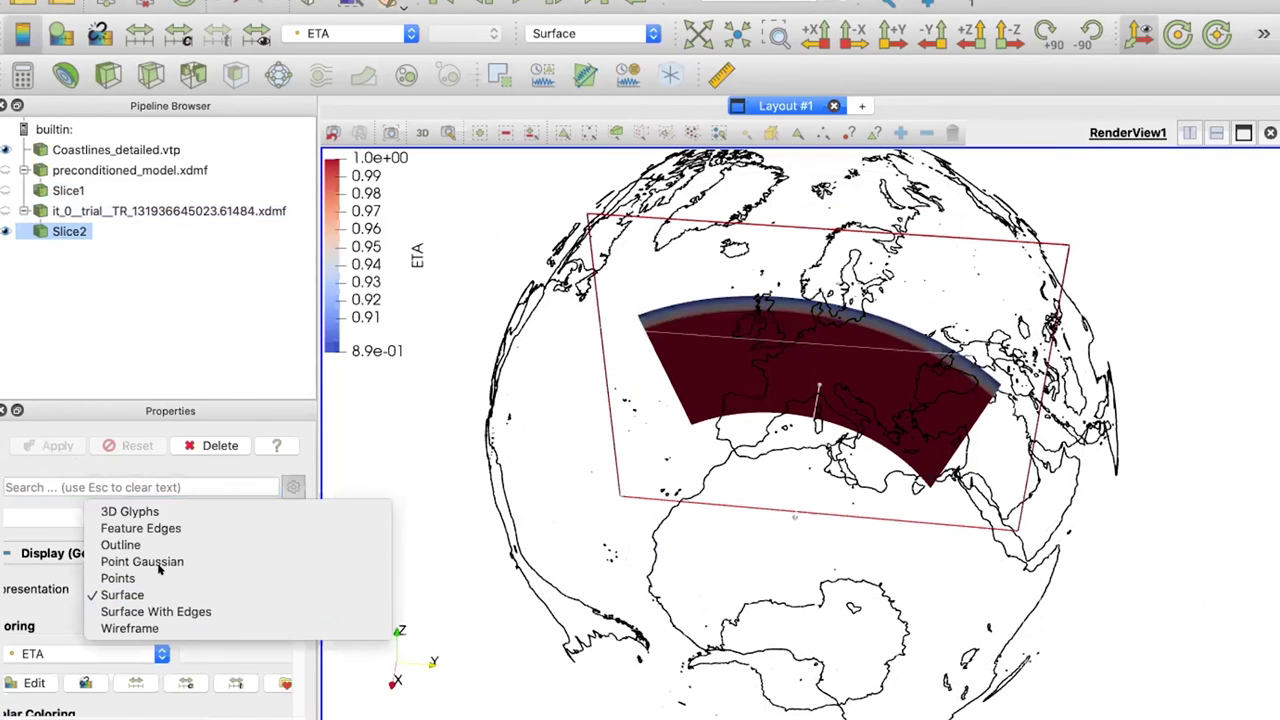
key(Escape)
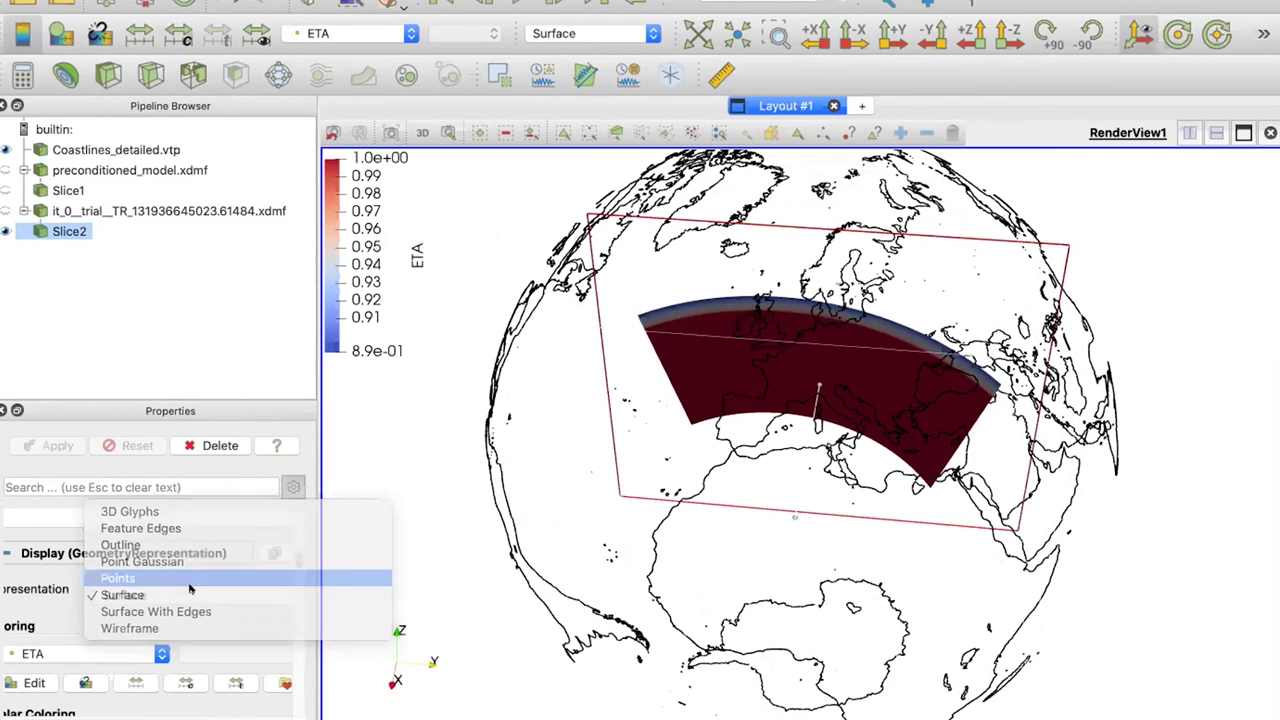
scroll(236, 570, up, 5)
click(160, 568)
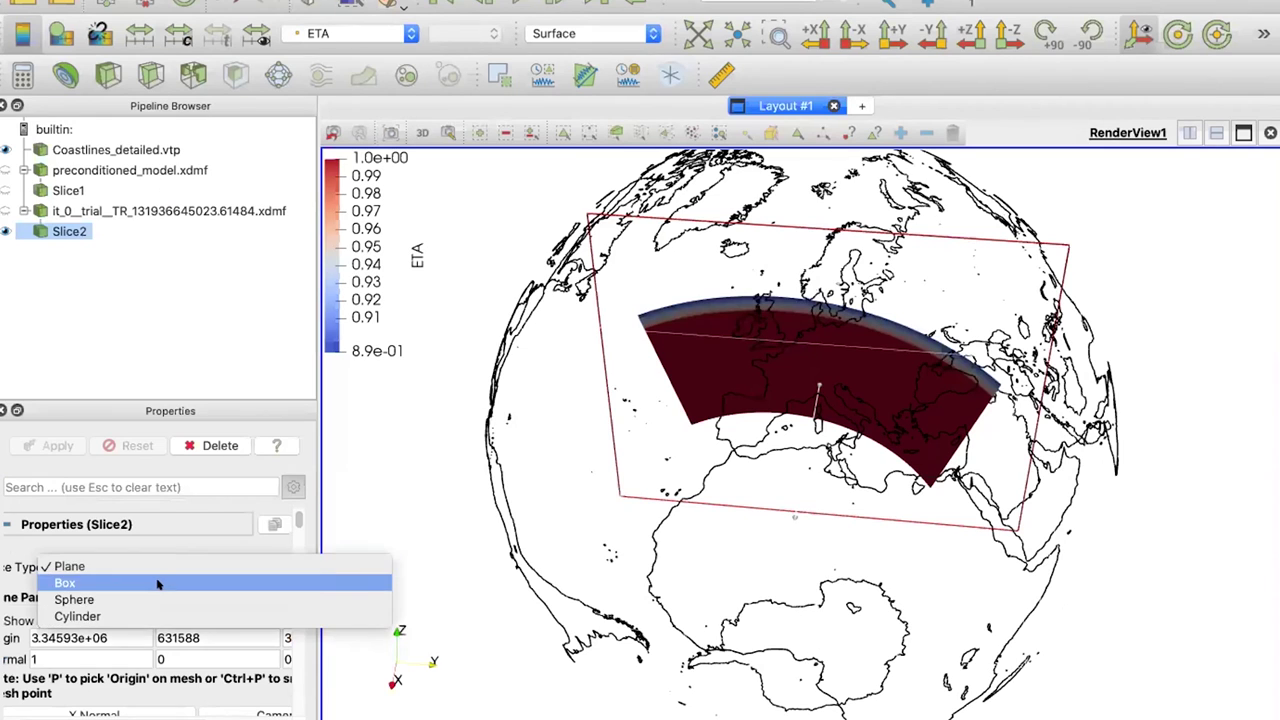
click(145, 599)
Centre the trial model's slicing sphere at 0, 0, 0 with a radius of 6.271e+06 and apply it.
double_click(119, 628)
text(0)
key(Tab)
text(0)
key(Tab)
text(0)
key(Tab)
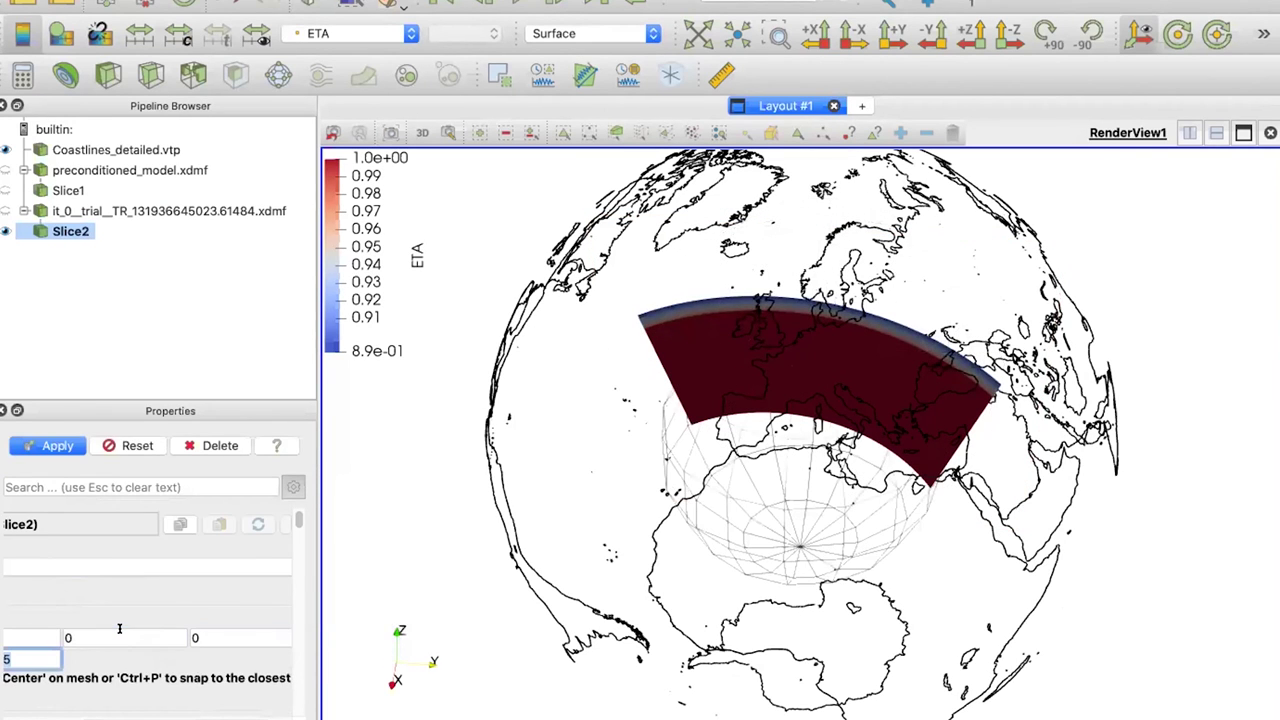
key(BackSpace)
text(627100)
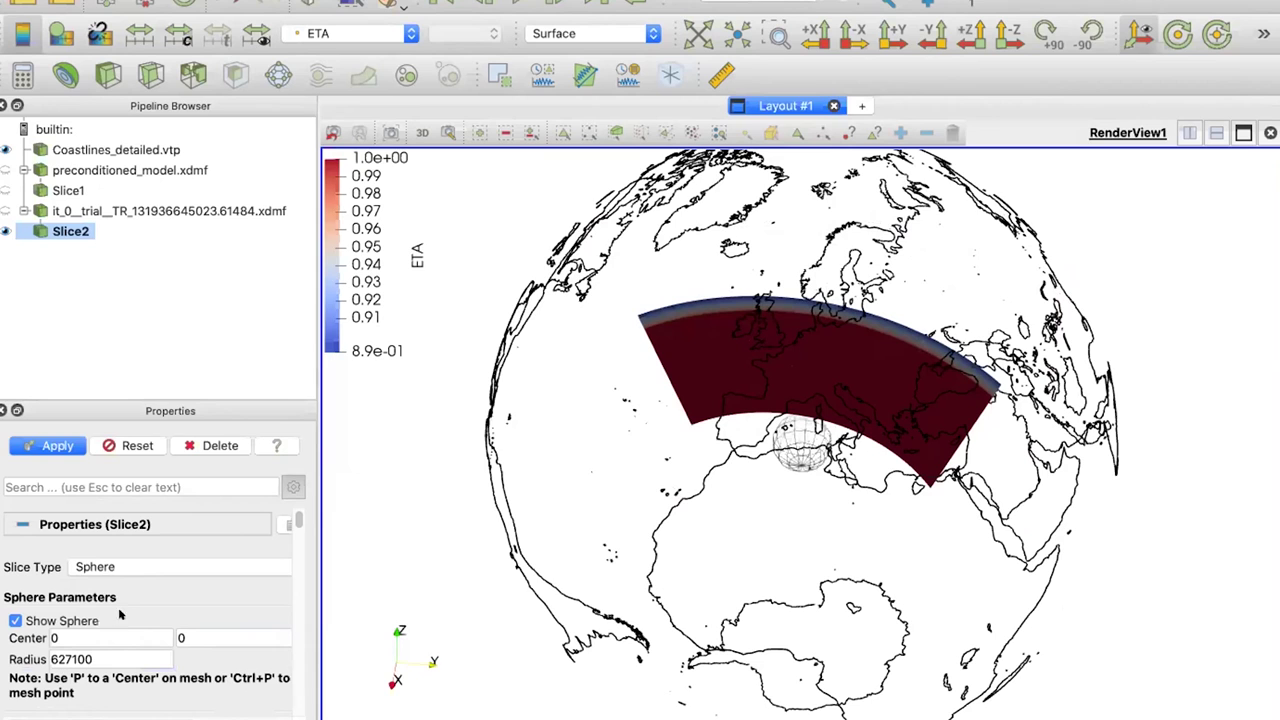
double_click(118, 645)
click(118, 645)
text(0)
key(Return)
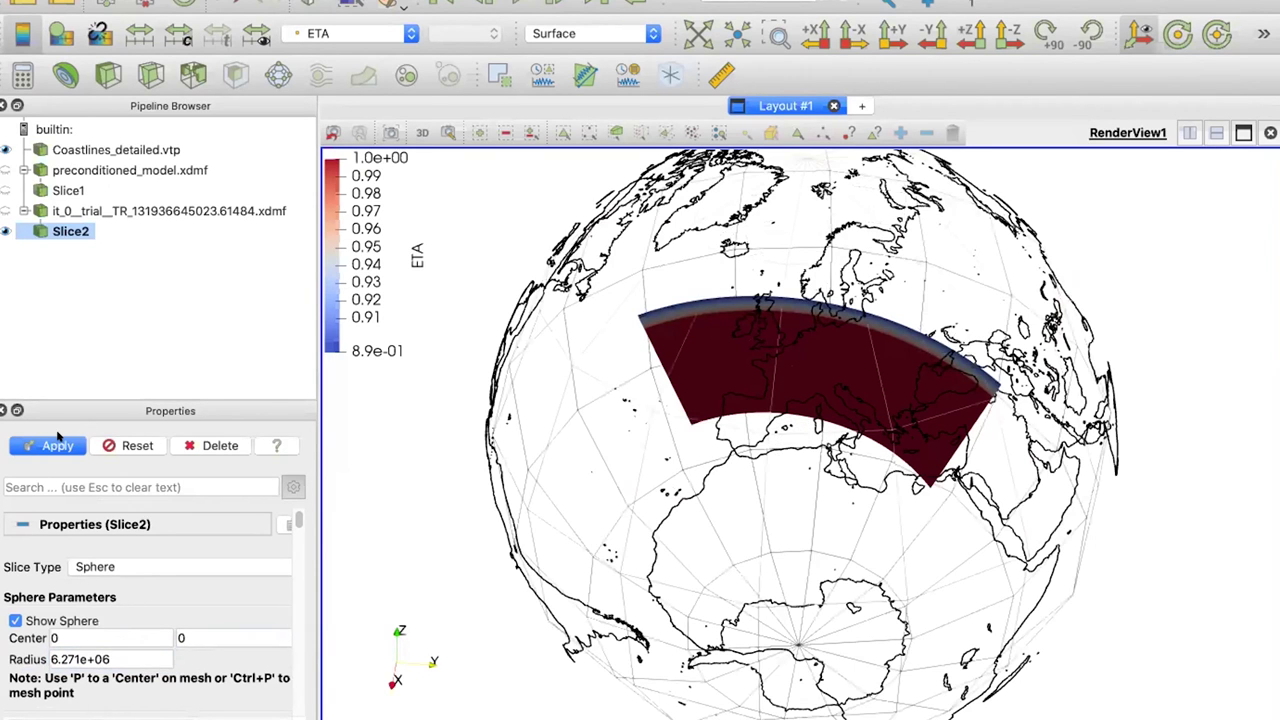
click(57, 445)
Colour the trial model's slice by VSV and rescale the colours to the data range.
click(332, 36)
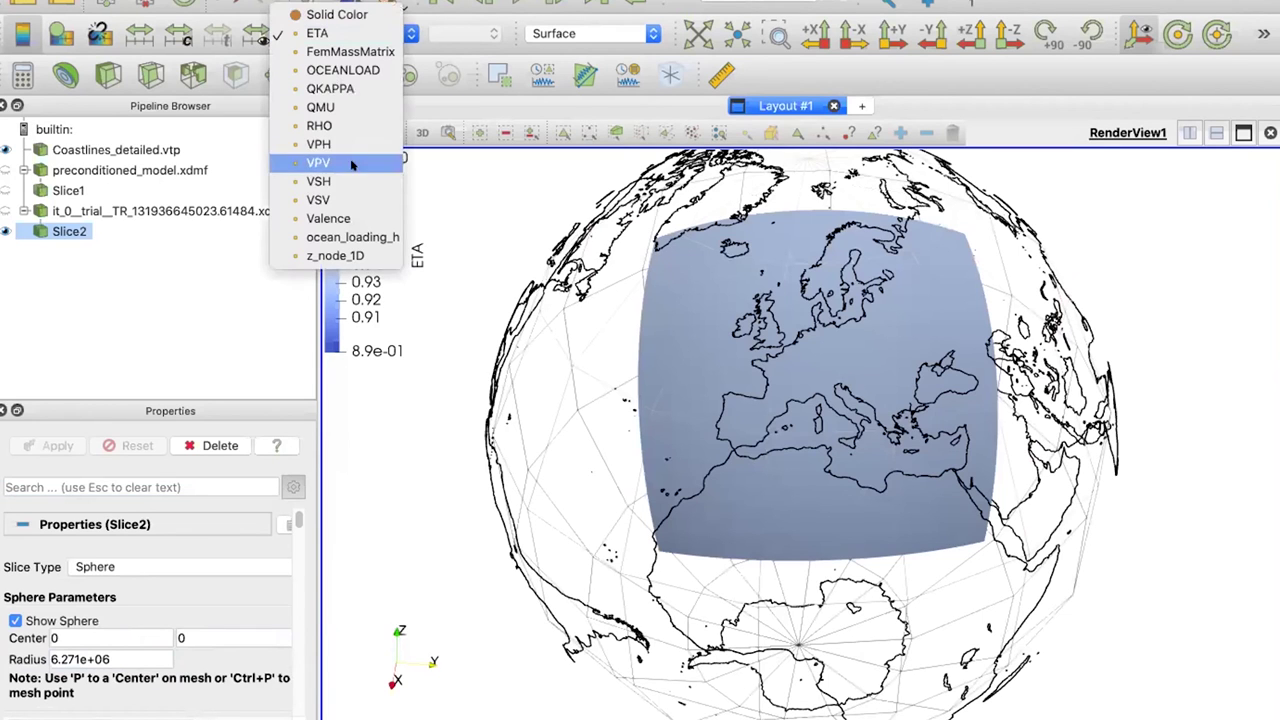
click(350, 199)
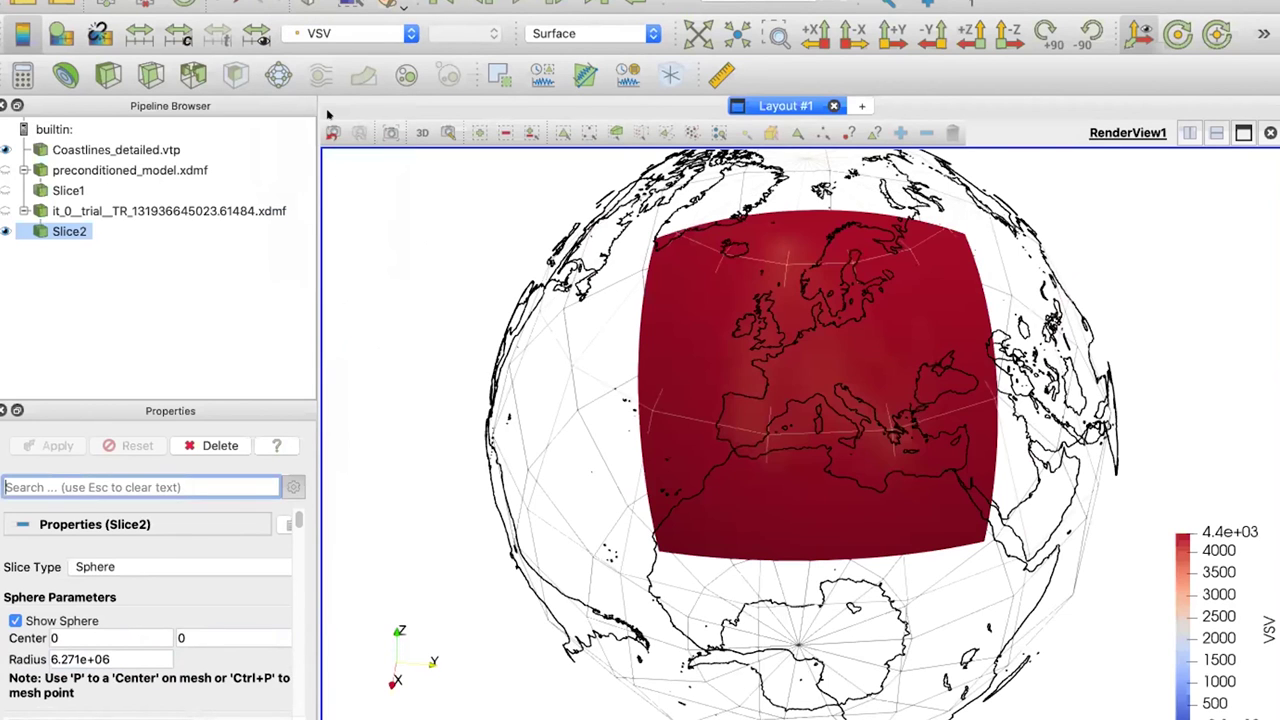
click(139, 34)
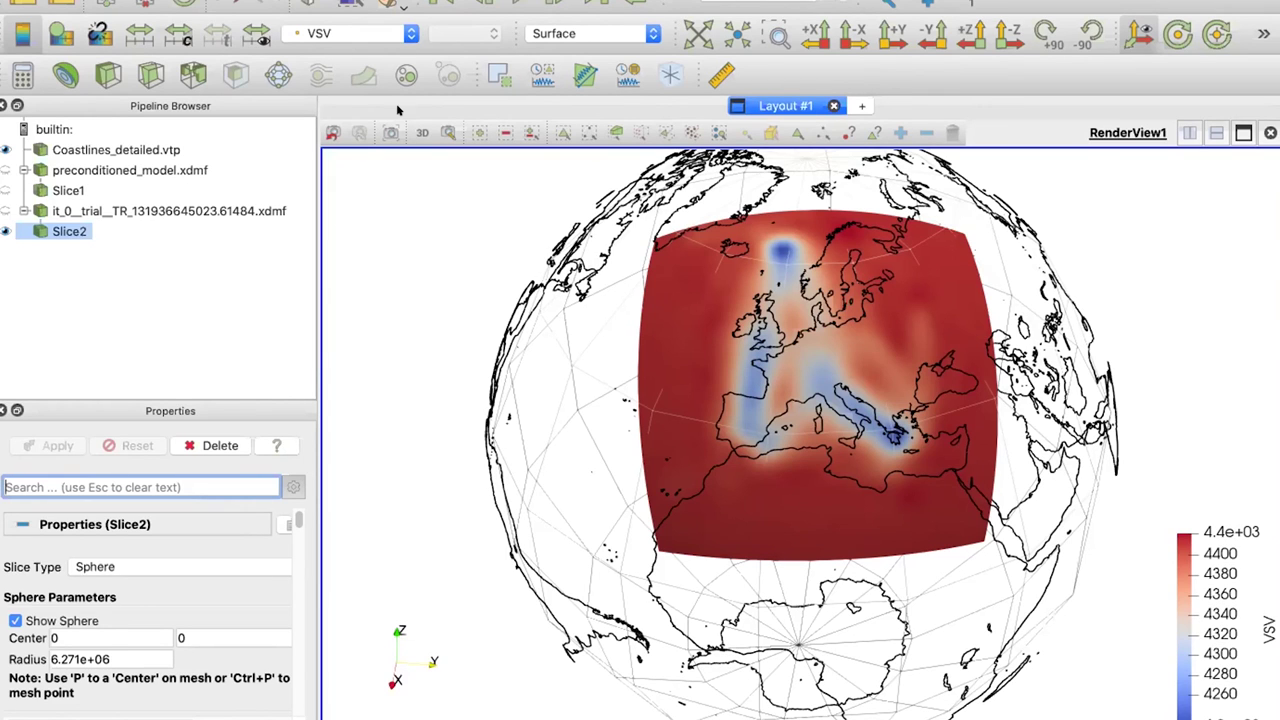
Colour the trial model's slice by VSH and rescale the colours to the data range.
click(395, 35)
click(366, 130)
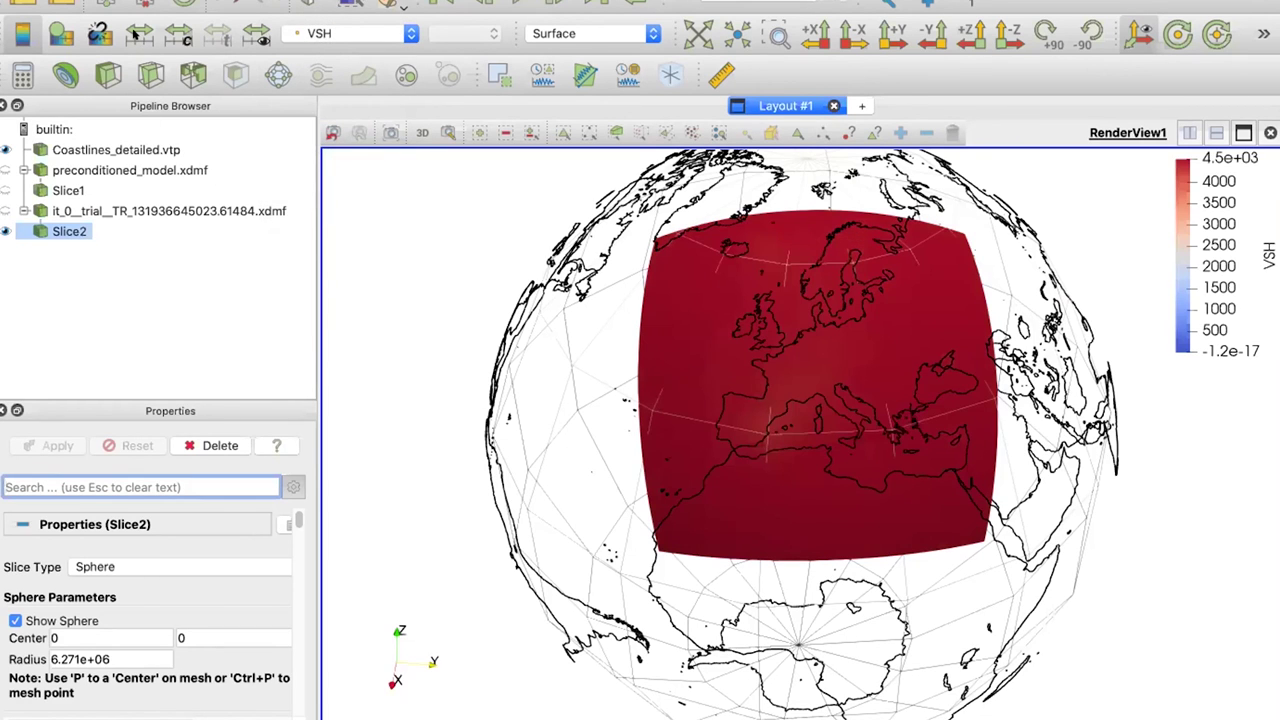
click(137, 34)
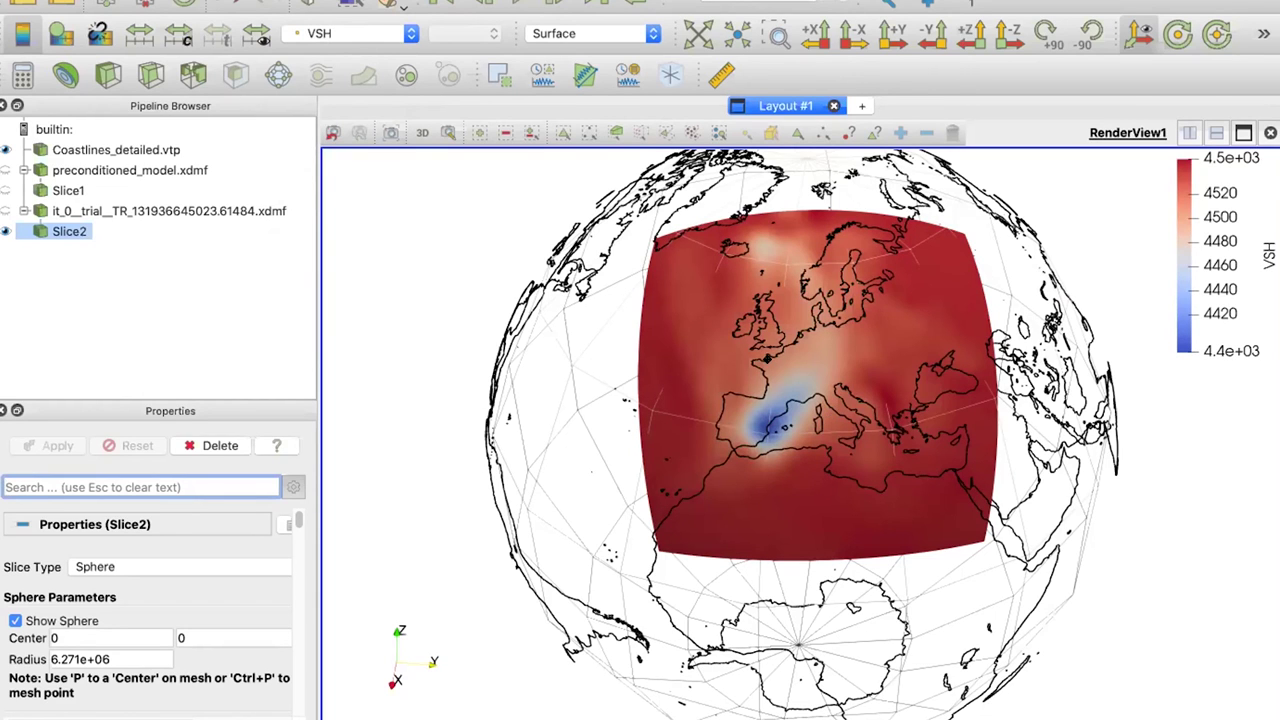
Colour the trial model's slice by VPH, rescaled to its data range.
click(356, 36)
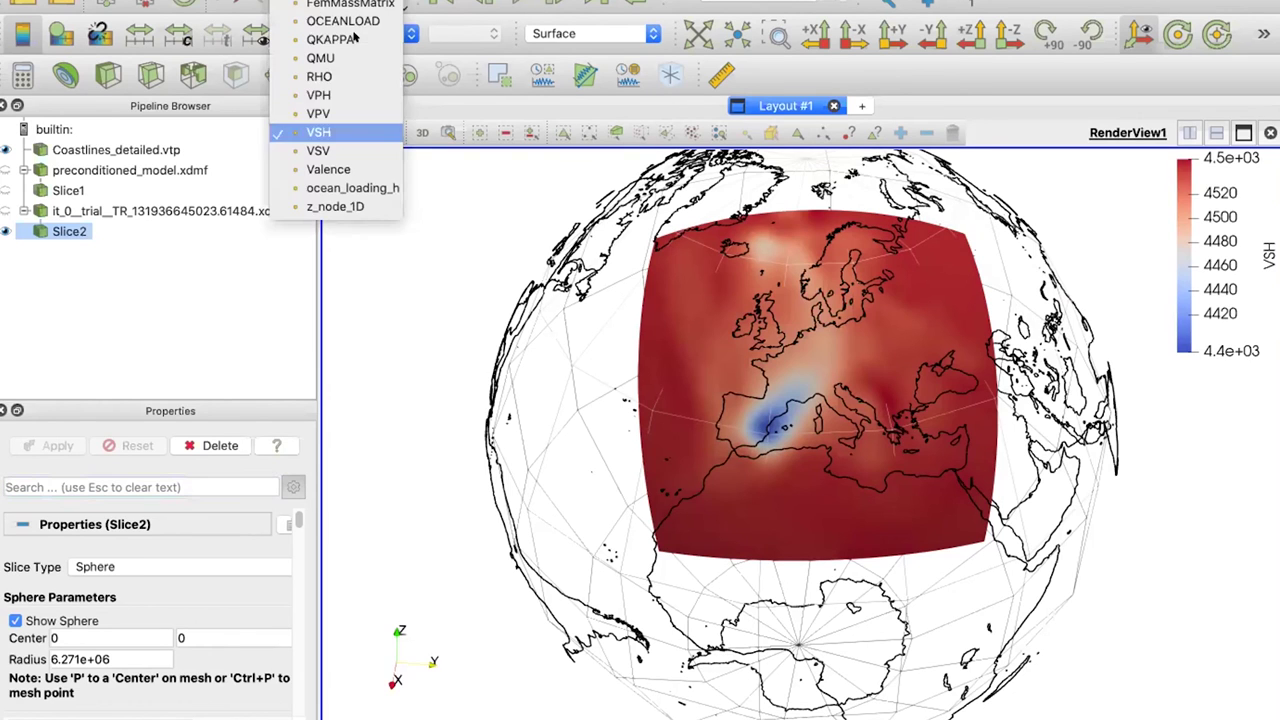
click(355, 94)
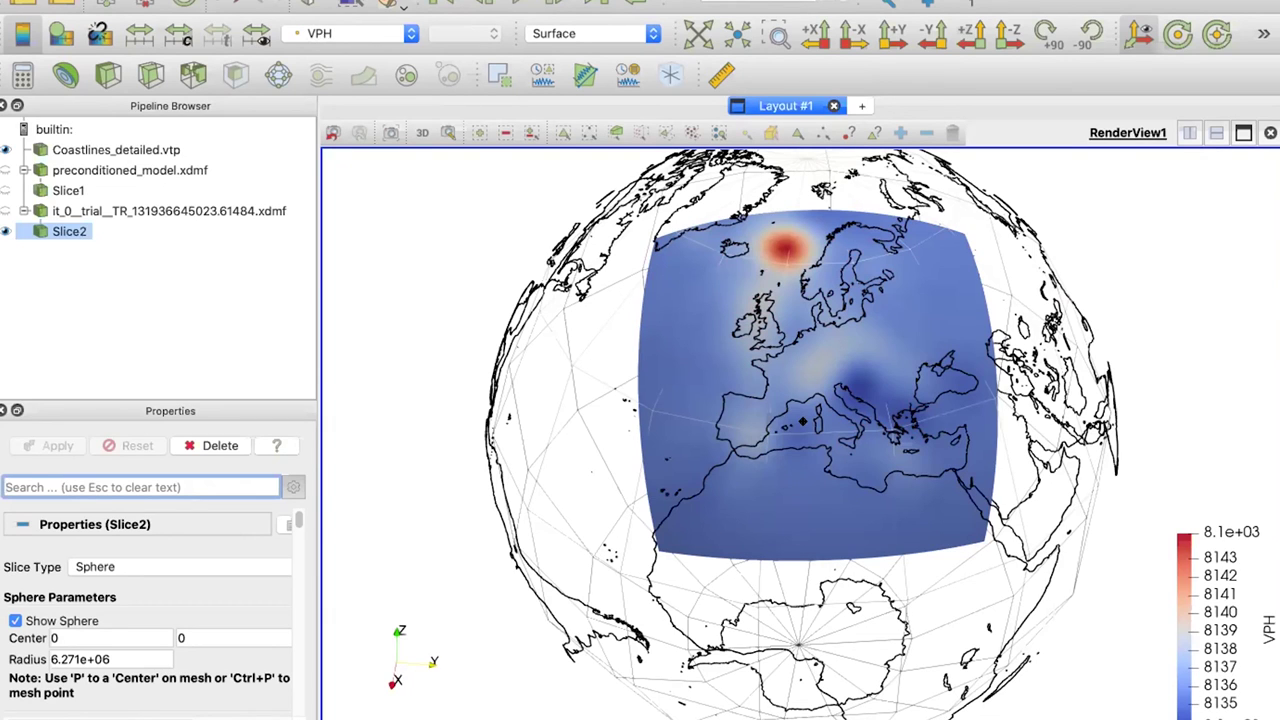
click(410, 36)
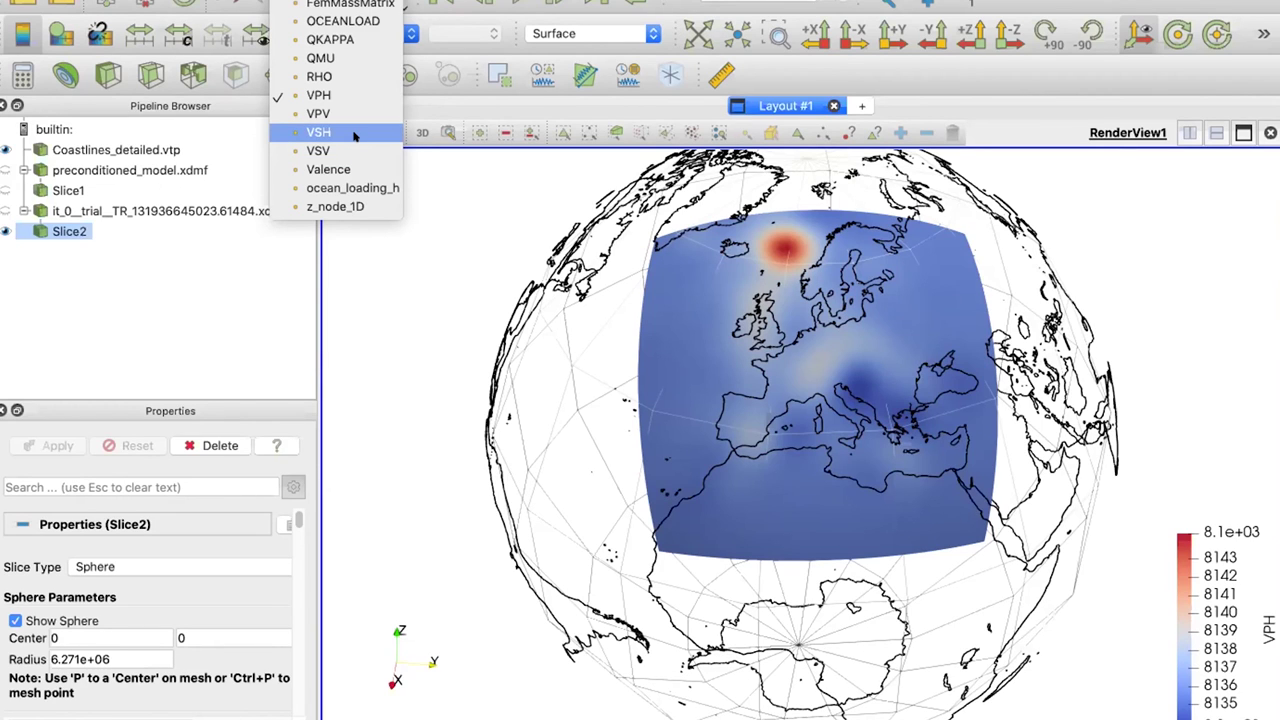
click(398, 287)
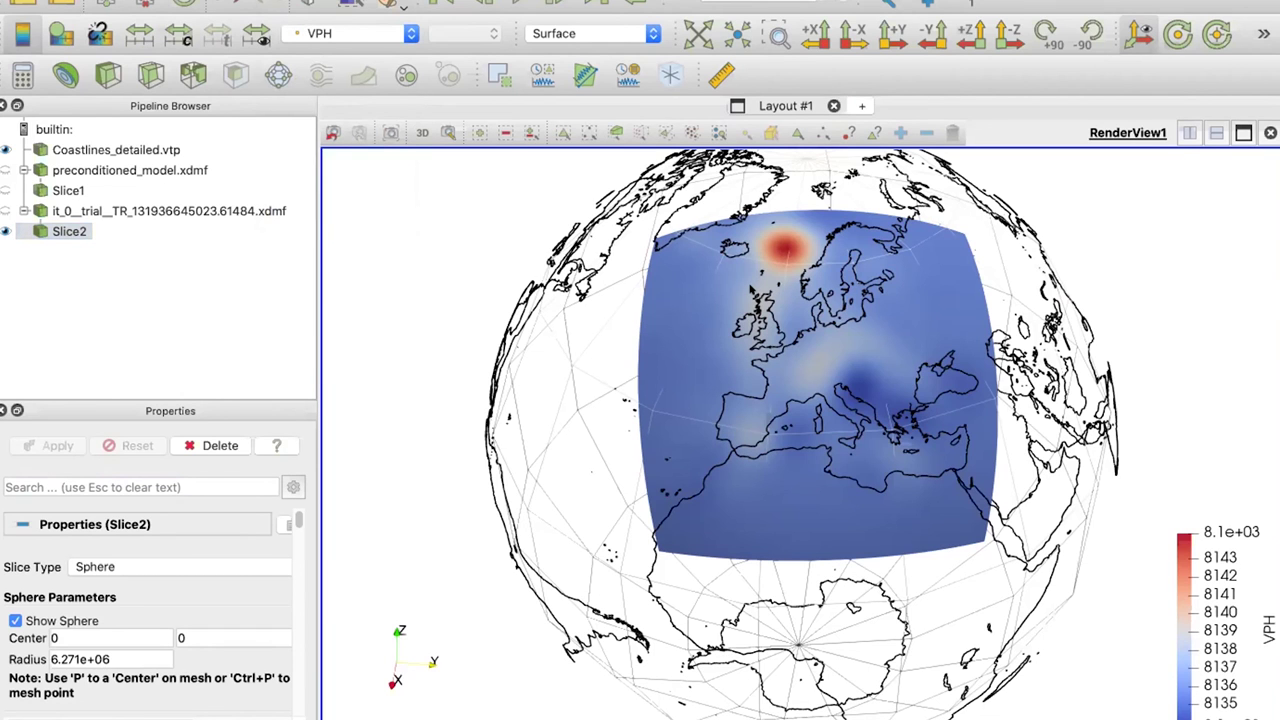
Switch to the 04_iterative_inversion notebook in the browser and examine the start of the iteration loop's log, including the gradient task.
key(super+Tab)
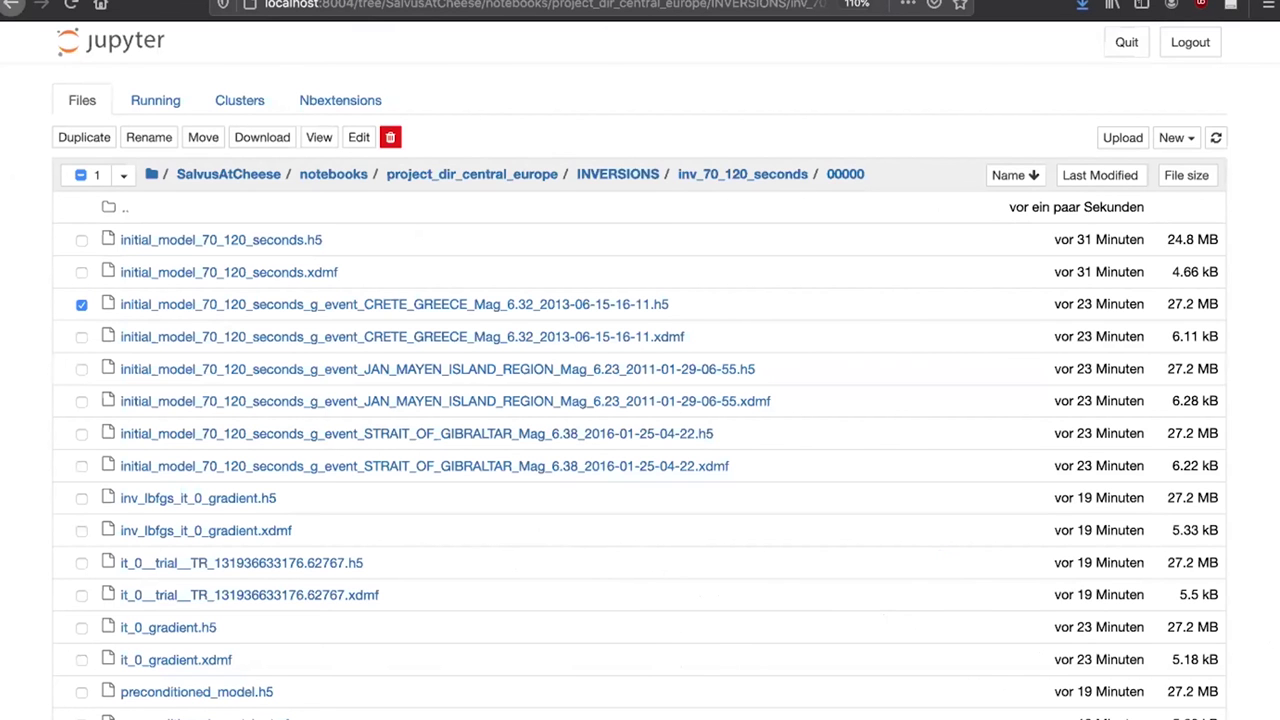
key(ctrl+Tab)
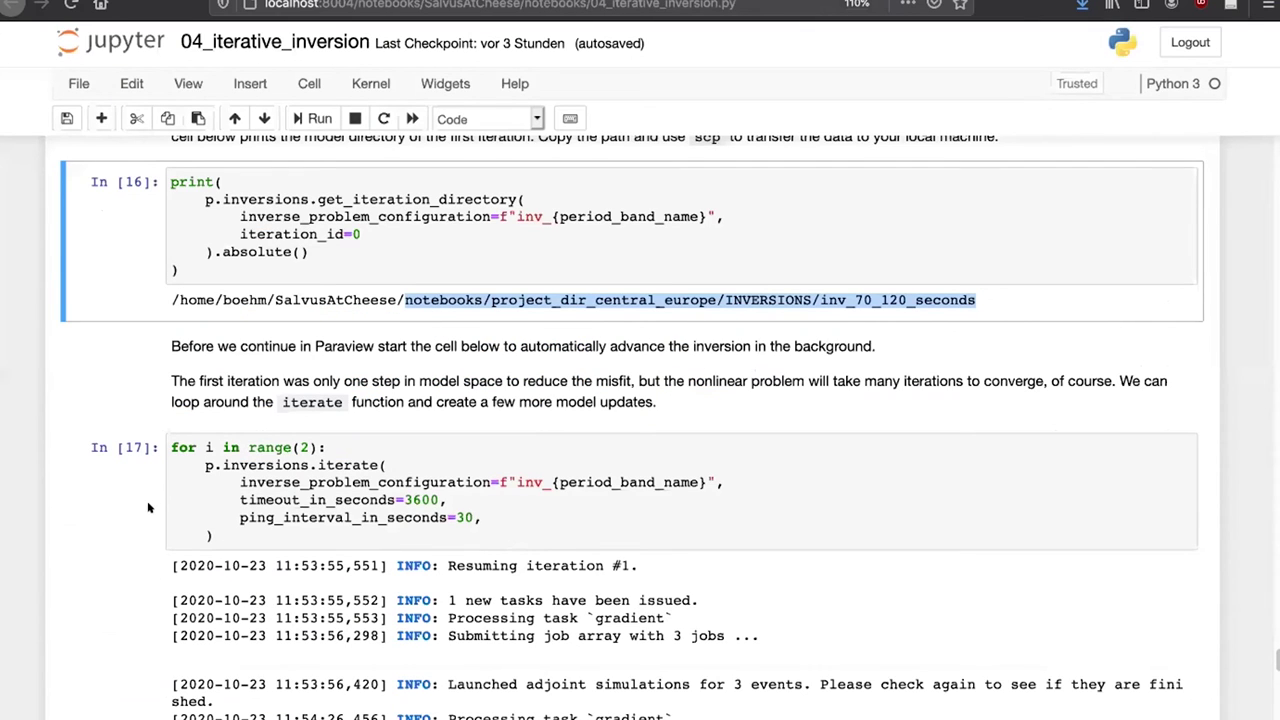
scroll(180, 500, down, 3)
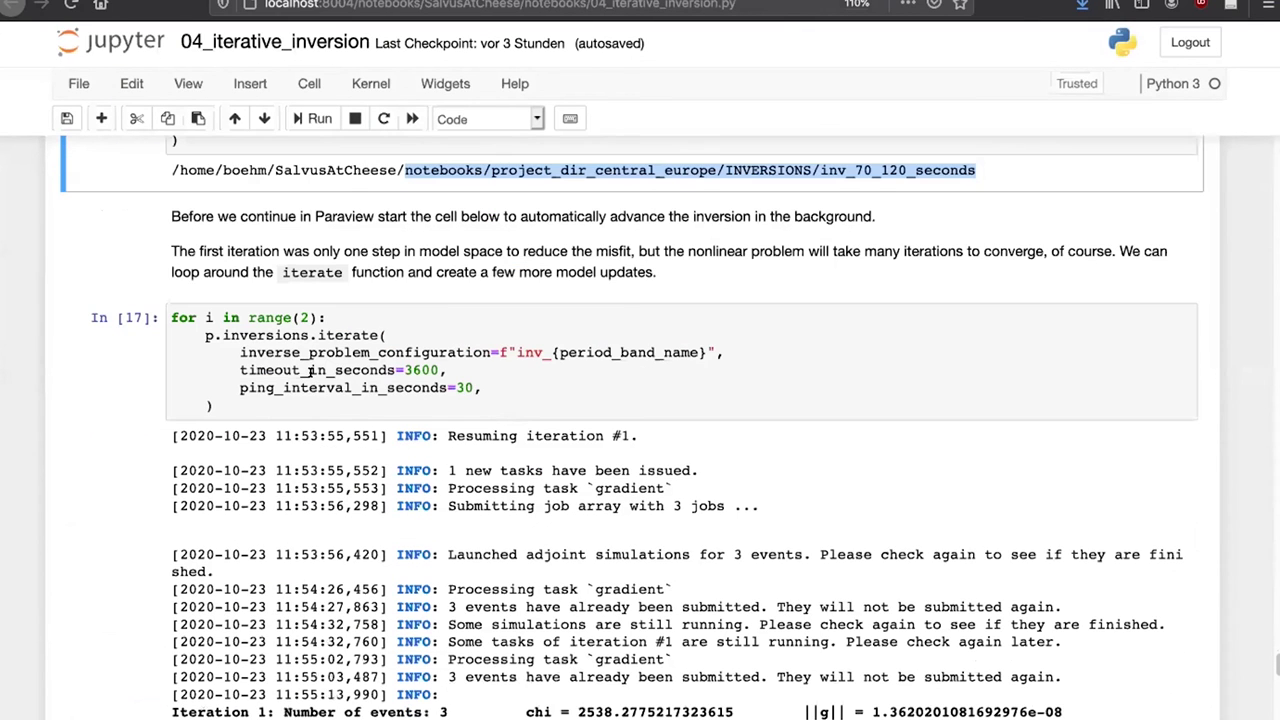
scroll(310, 370, down, 2)
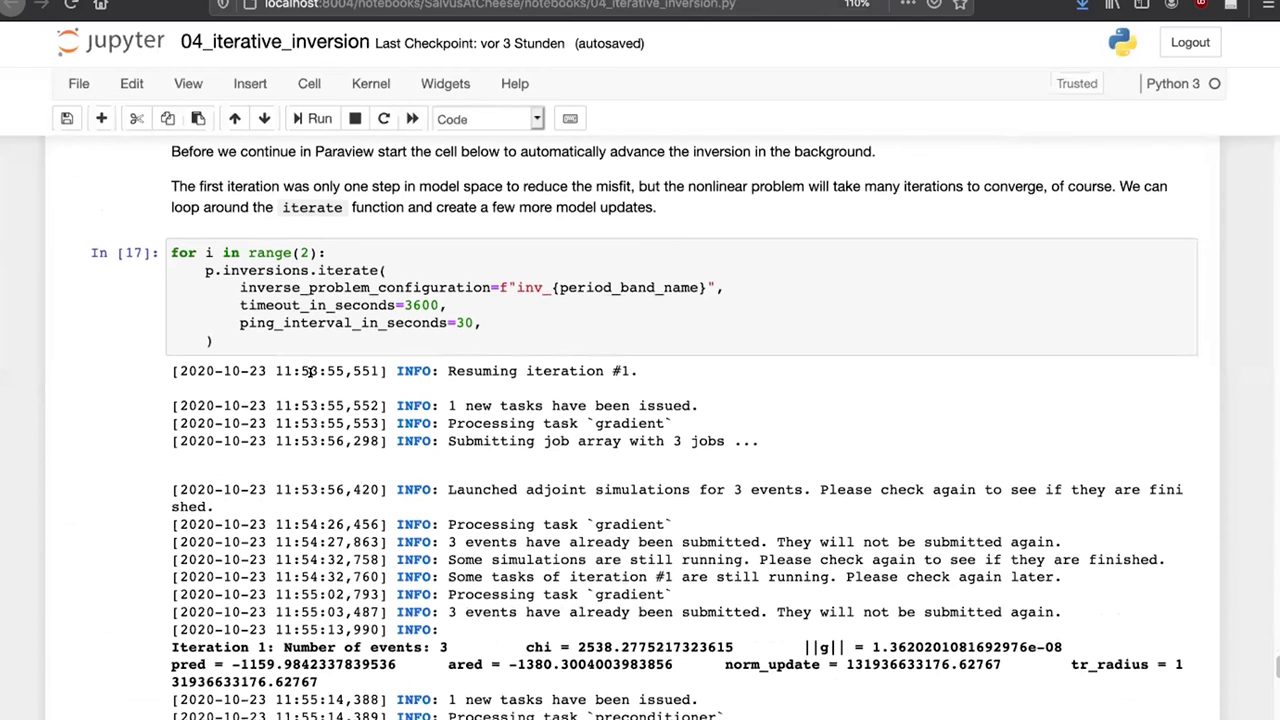
scroll(310, 370, down, 1)
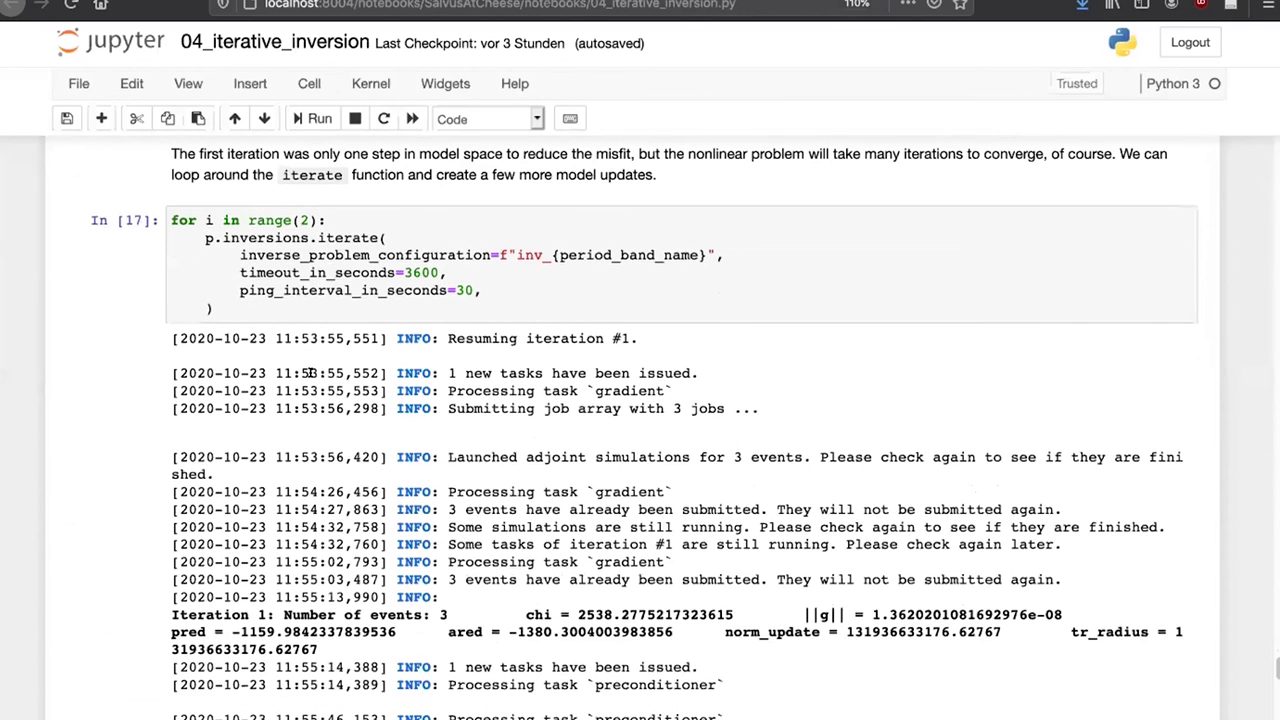
scroll(310, 372, down, 2)
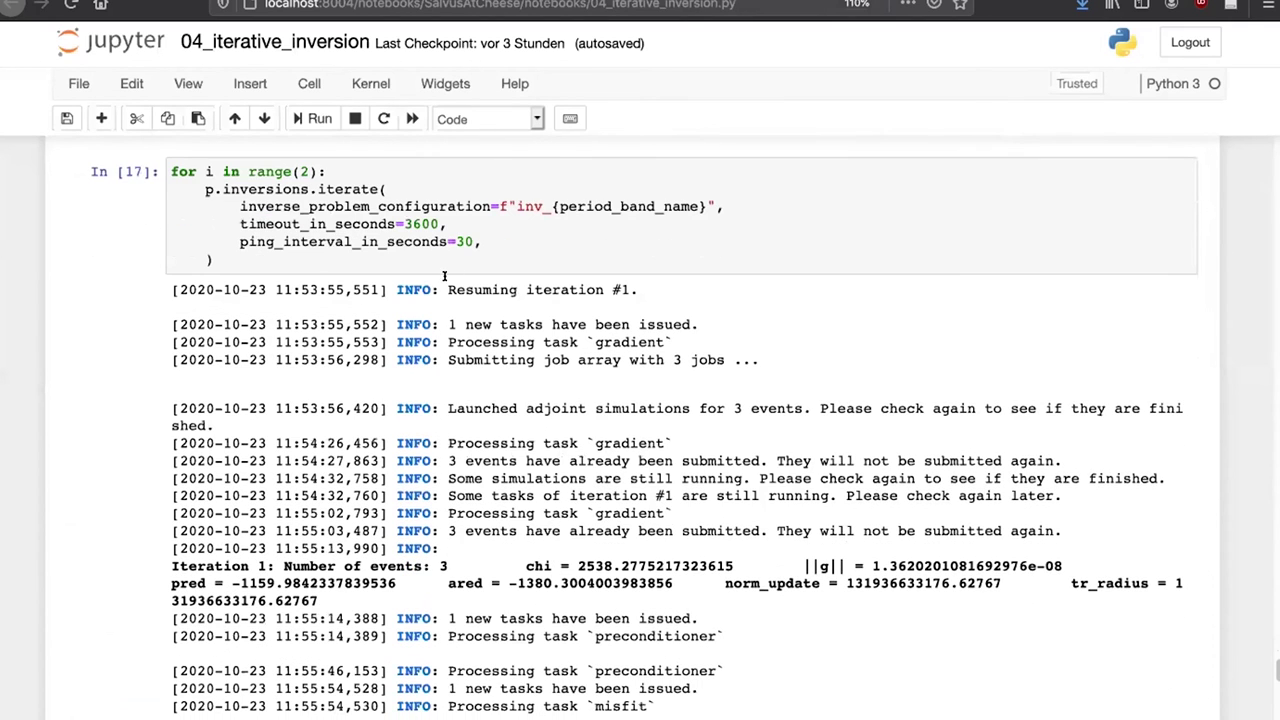
drag(448, 290, 638, 290)
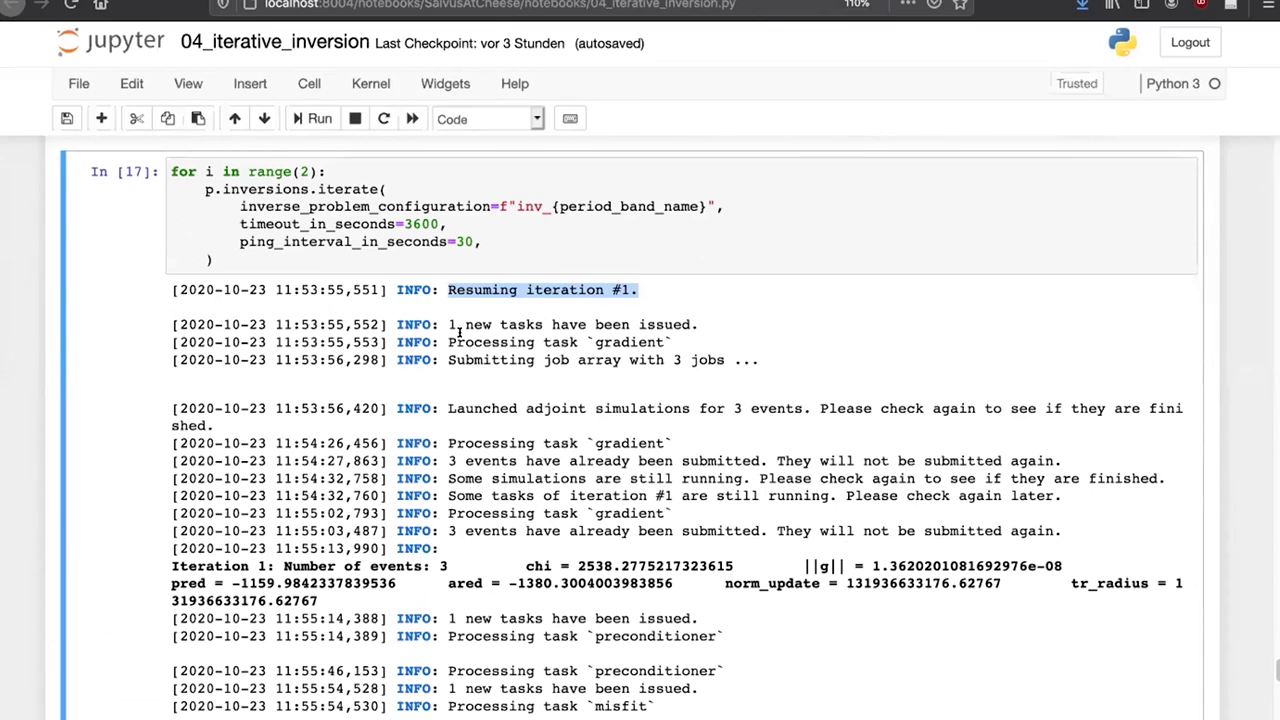
drag(445, 340, 685, 343)
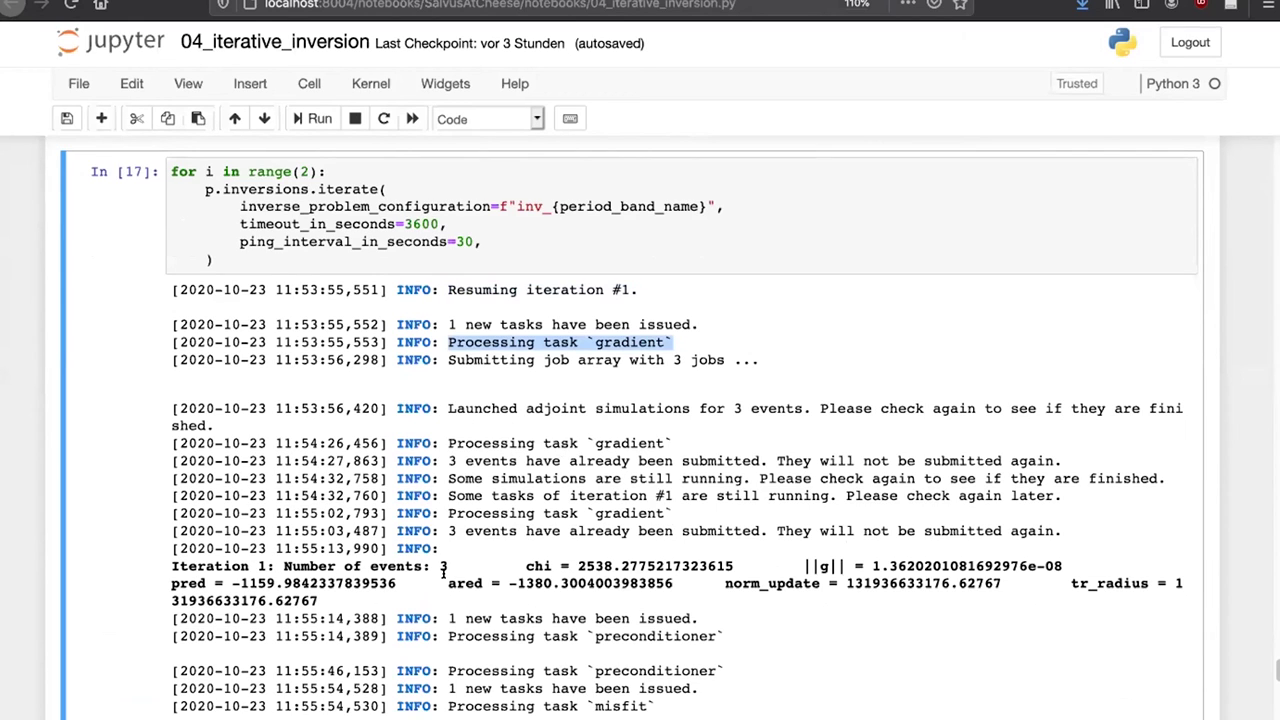
Examine the iteration 1 summary and the preconditioner and misfit task entries in the inversion log.
drag(168, 563, 326, 612)
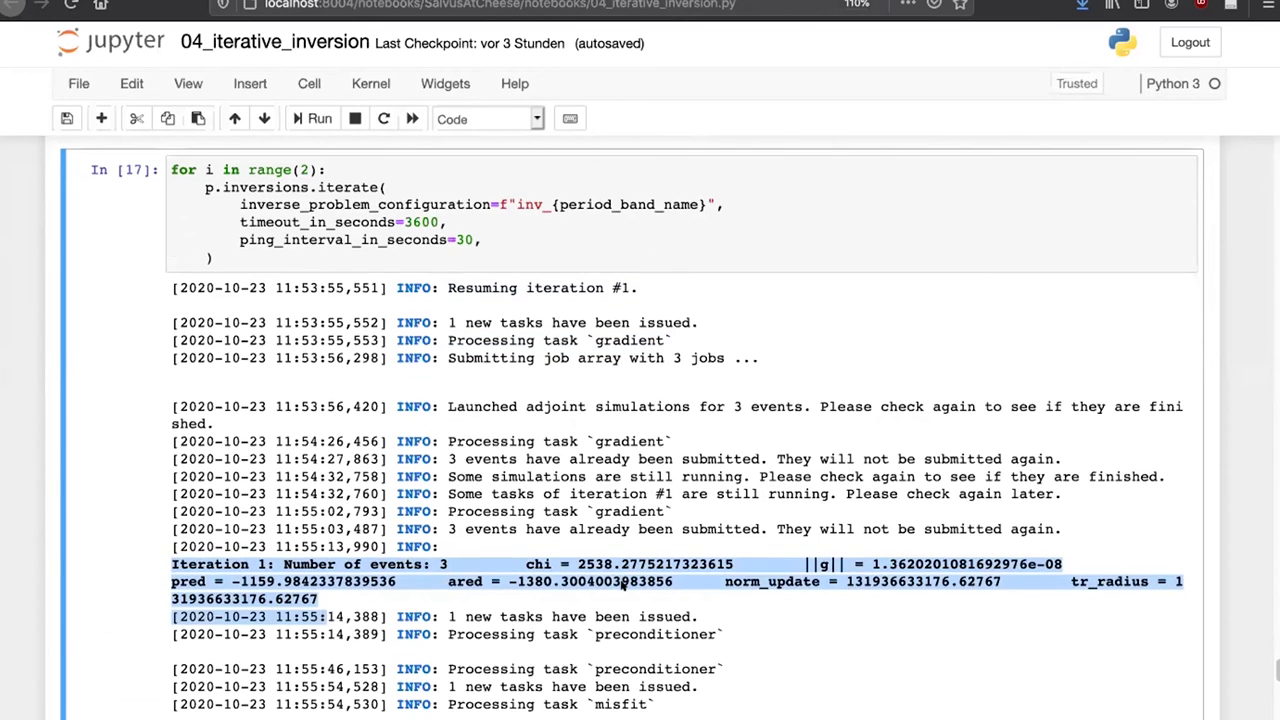
scroll(531, 634, down, 1)
drag(446, 636, 670, 636)
drag(742, 615, 742, 617)
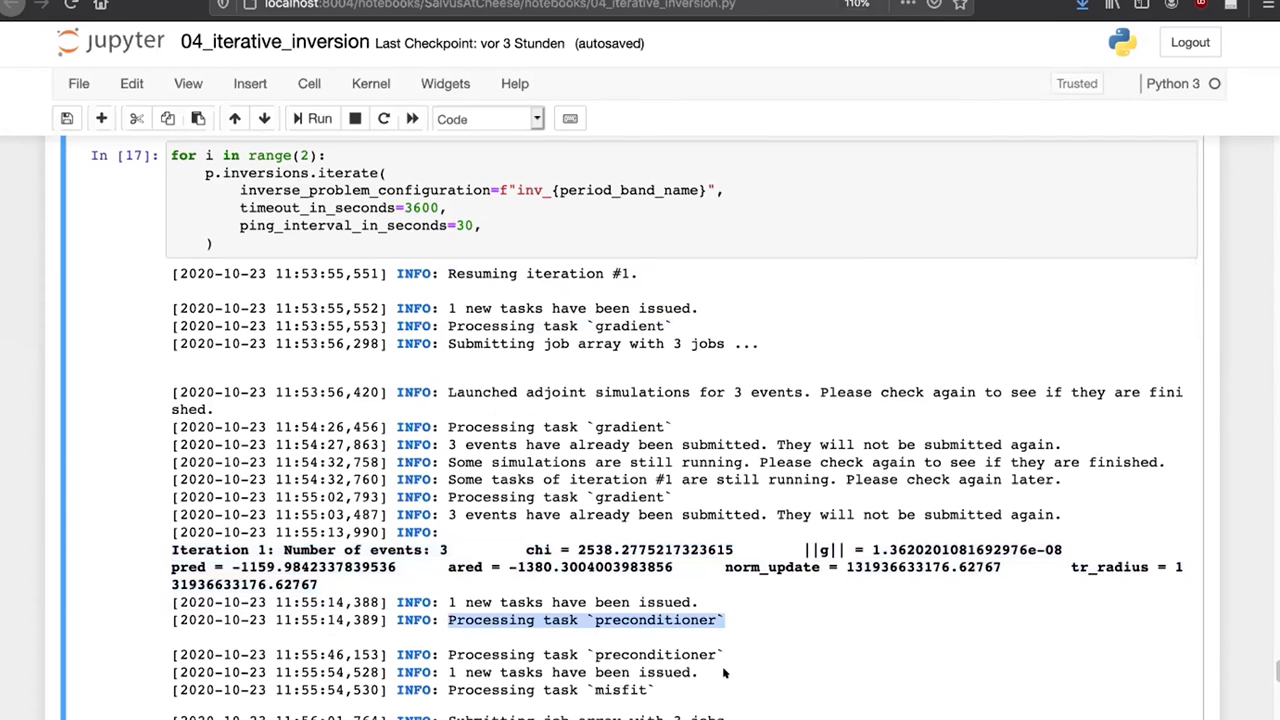
scroll(440, 467, down, 5)
drag(448, 480, 733, 480)
drag(446, 413, 656, 414)
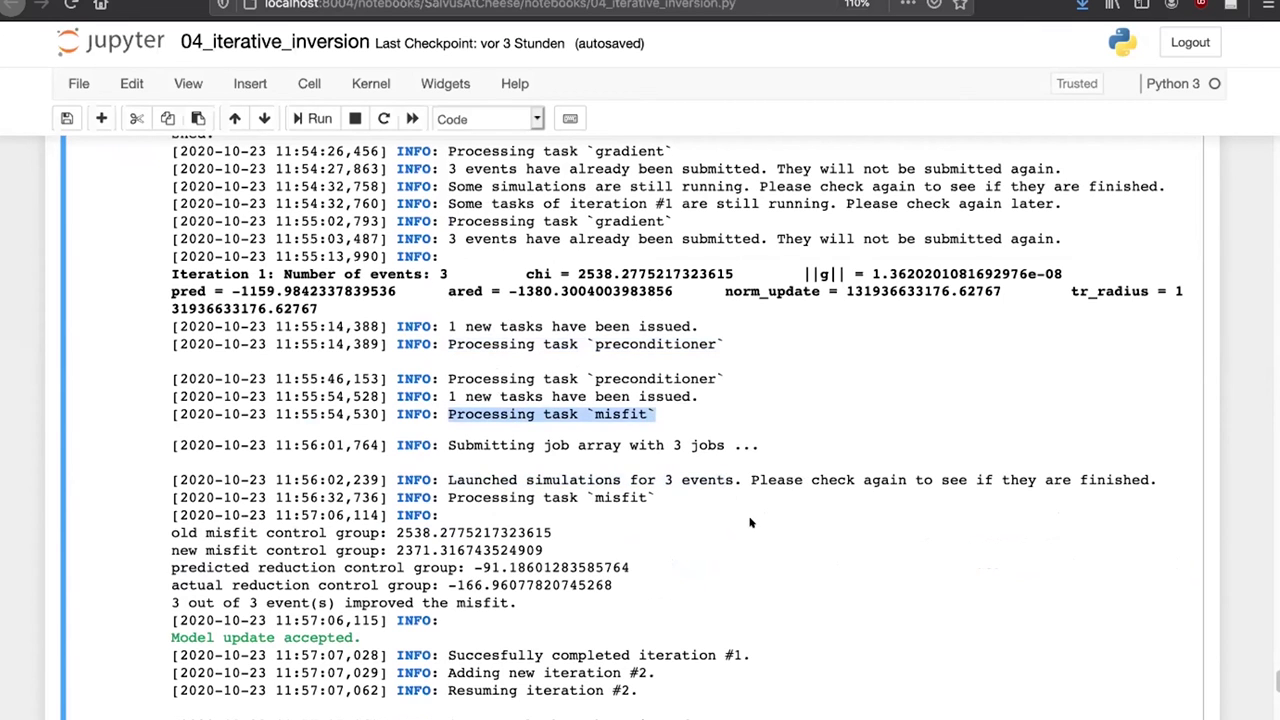
Examine iteration 1's control group misfits, predicted and actual reductions, and model update status in the inversion log.
drag(376, 631, 170, 632)
drag(444, 643, 171, 521)
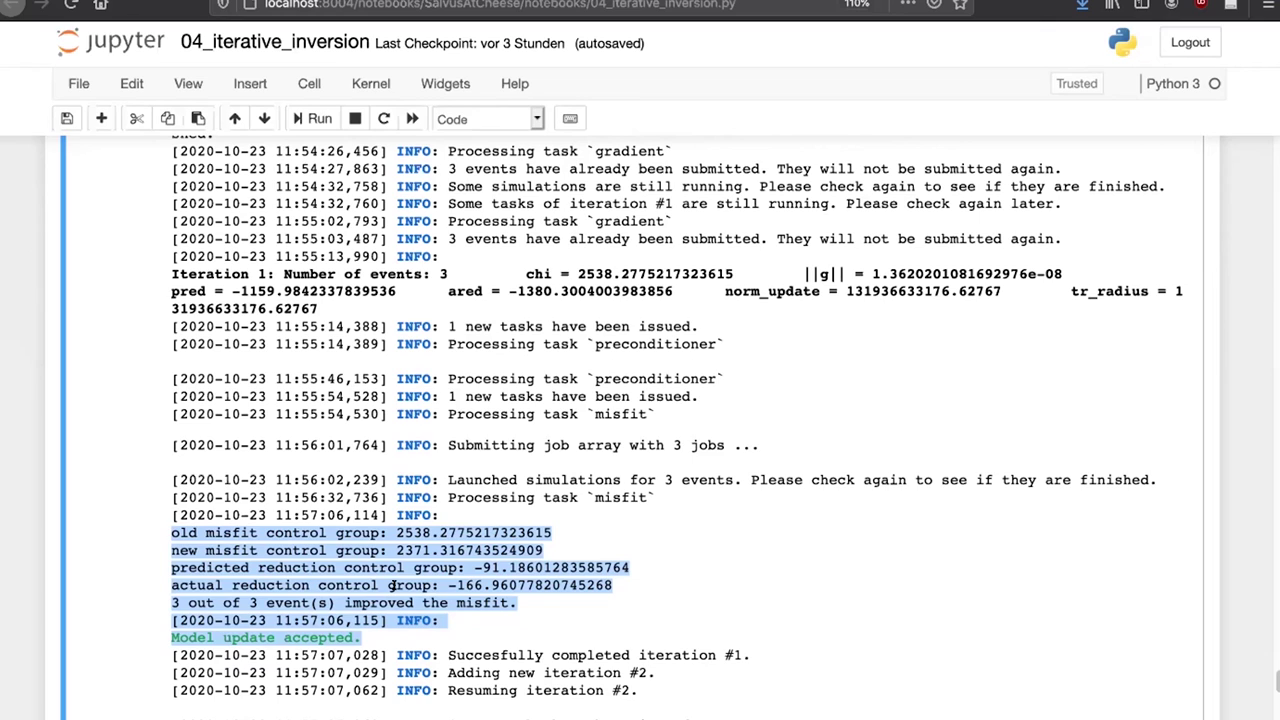
click(448, 630)
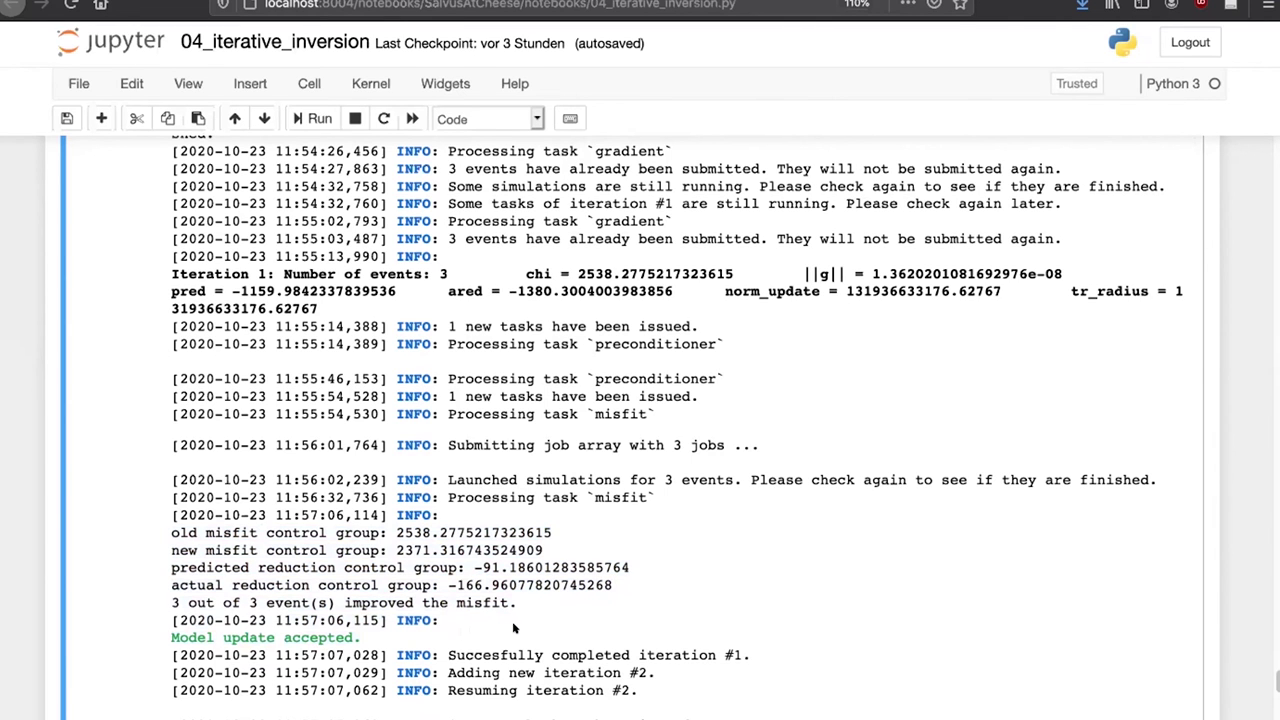
Examine the iteration 2 entries in the inversion log, from the gradient task to the model update status.
scroll(516, 630, down, 3)
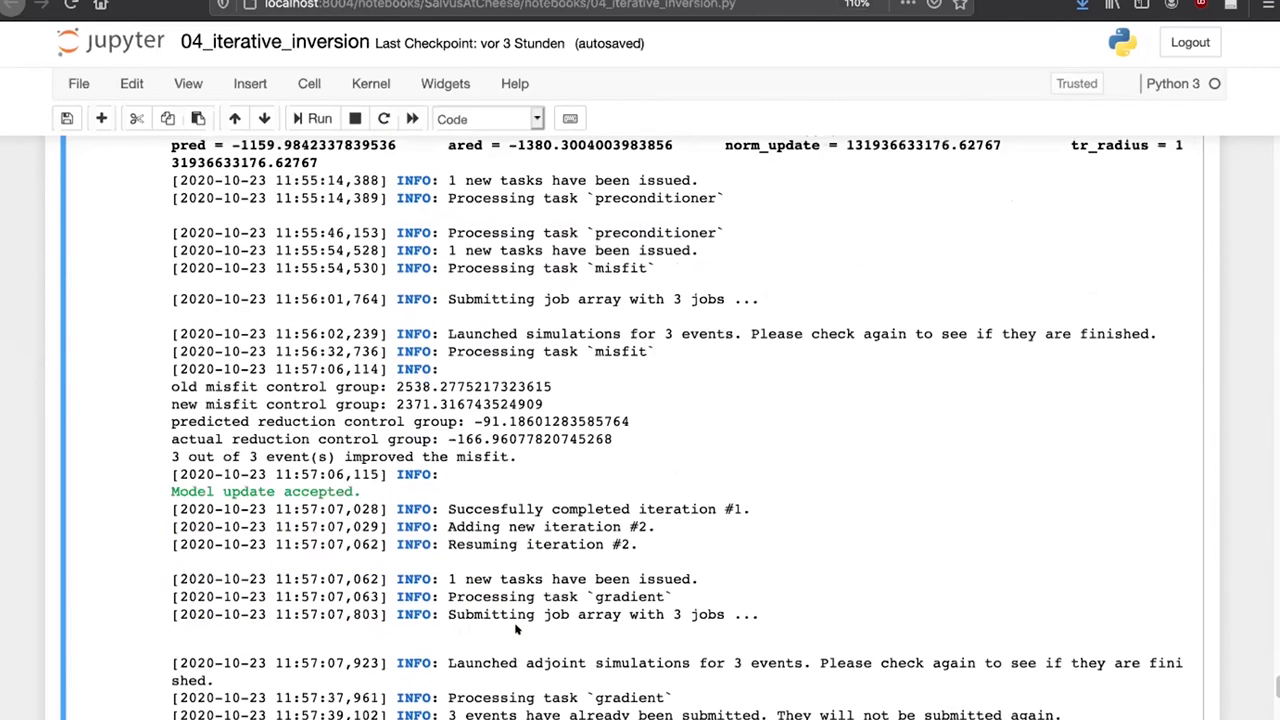
scroll(516, 630, down, 9)
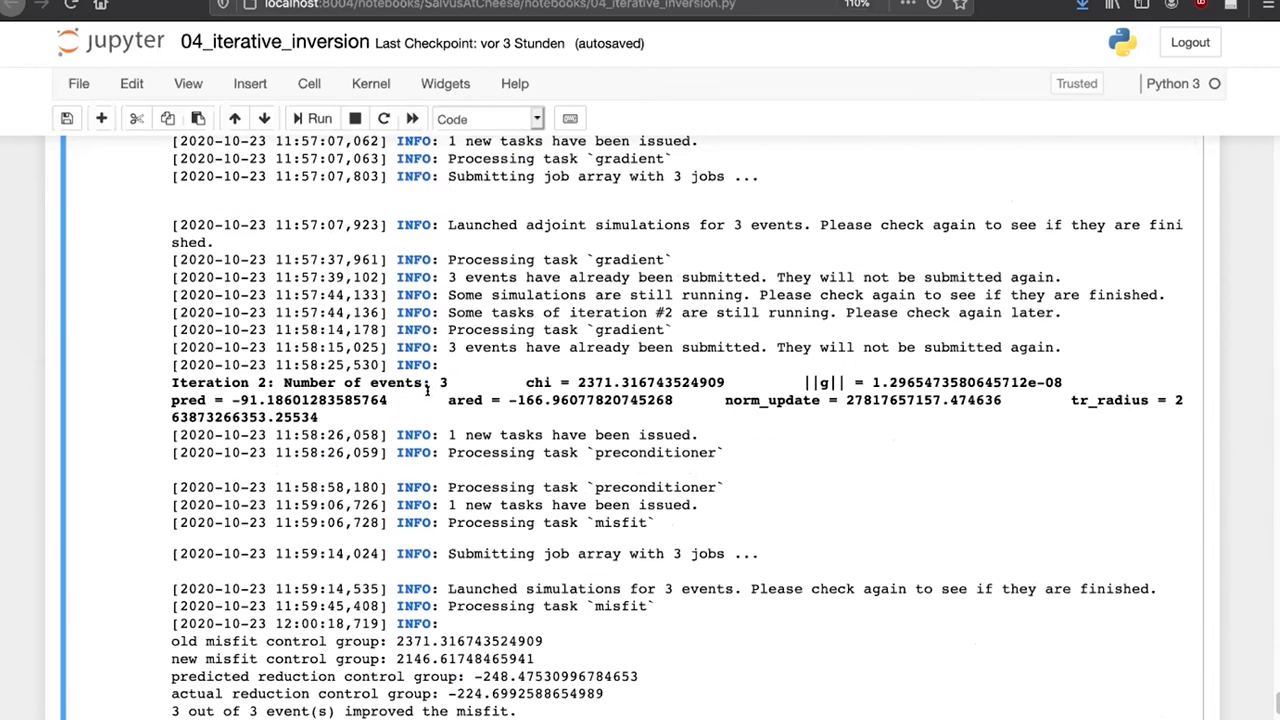
scroll(517, 420, down, 2)
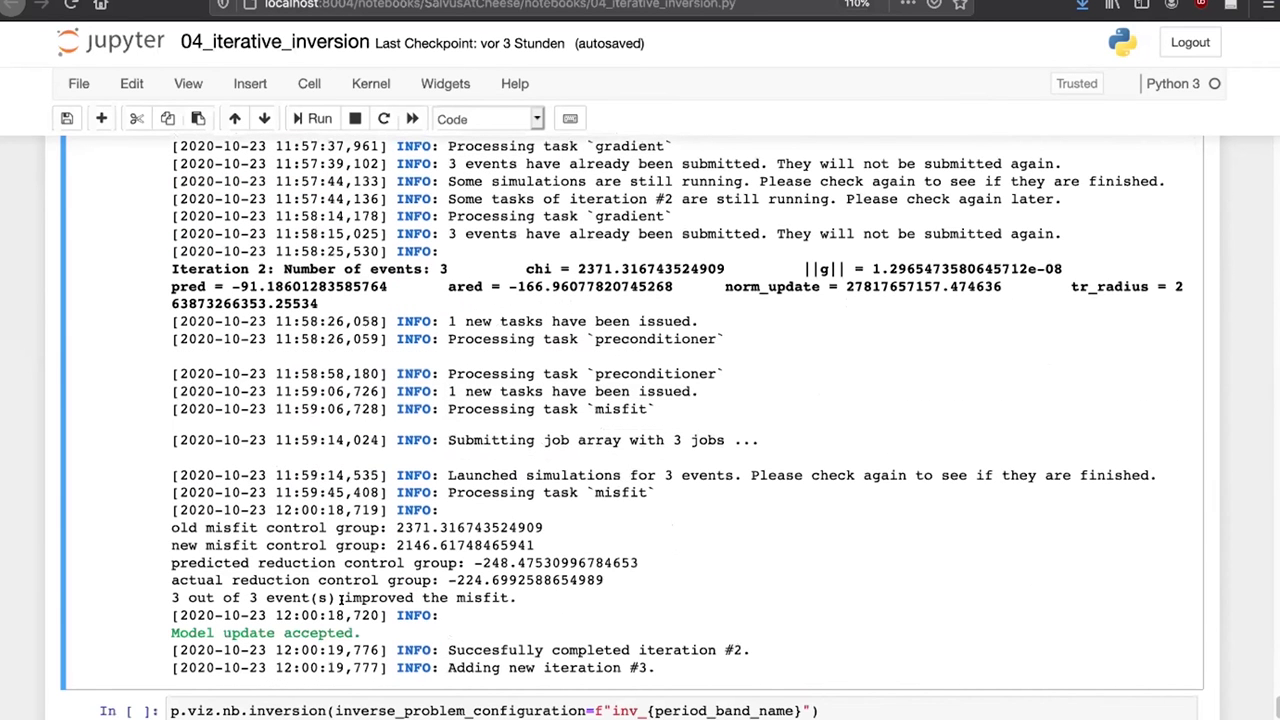
drag(364, 633, 171, 628)
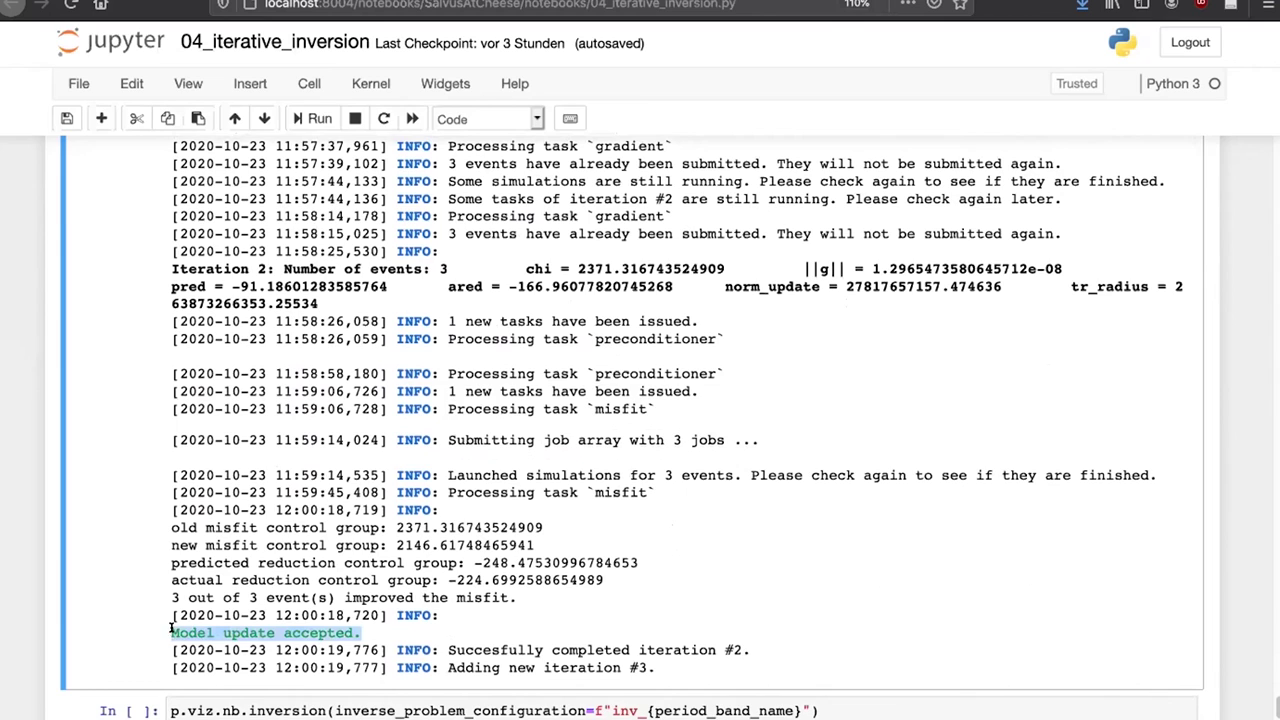
Run the p.viz.nb.inversion cell and inspect the details of individual iterations in the inversion tree.
click(662, 702)
key(shift+Return)
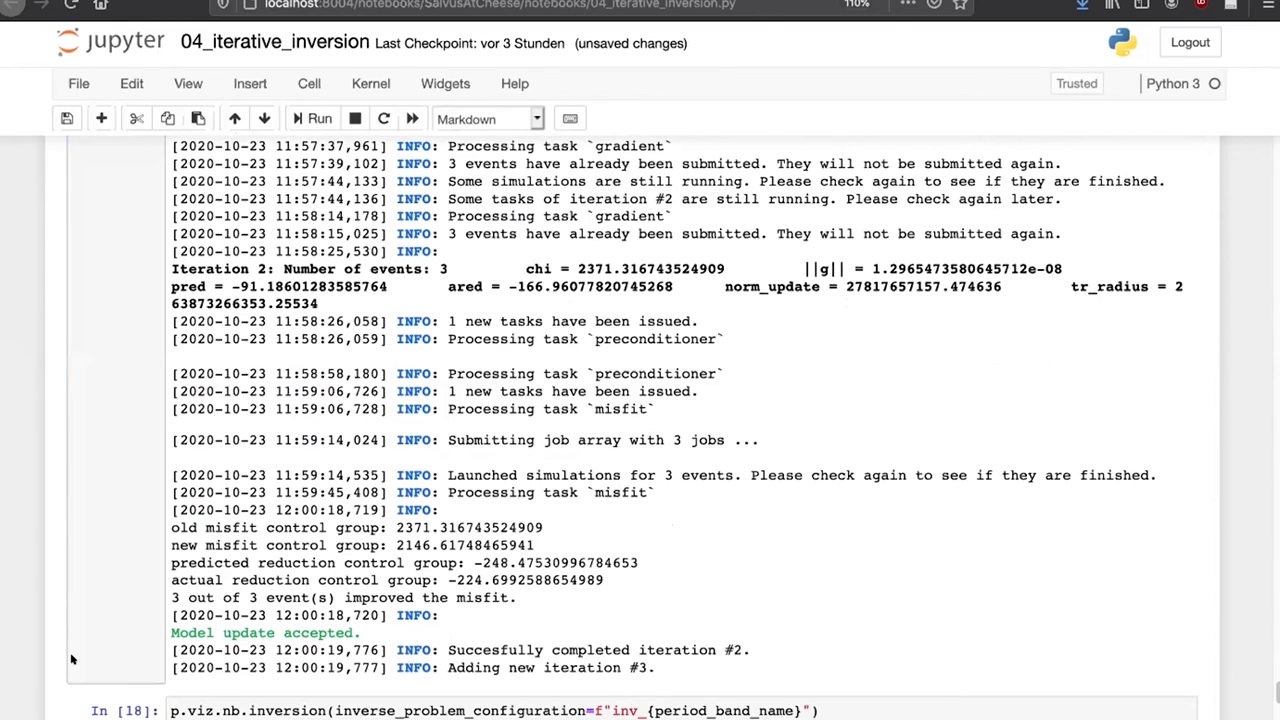
scroll(71, 658, down, 3)
scroll(71, 658, down, 2)
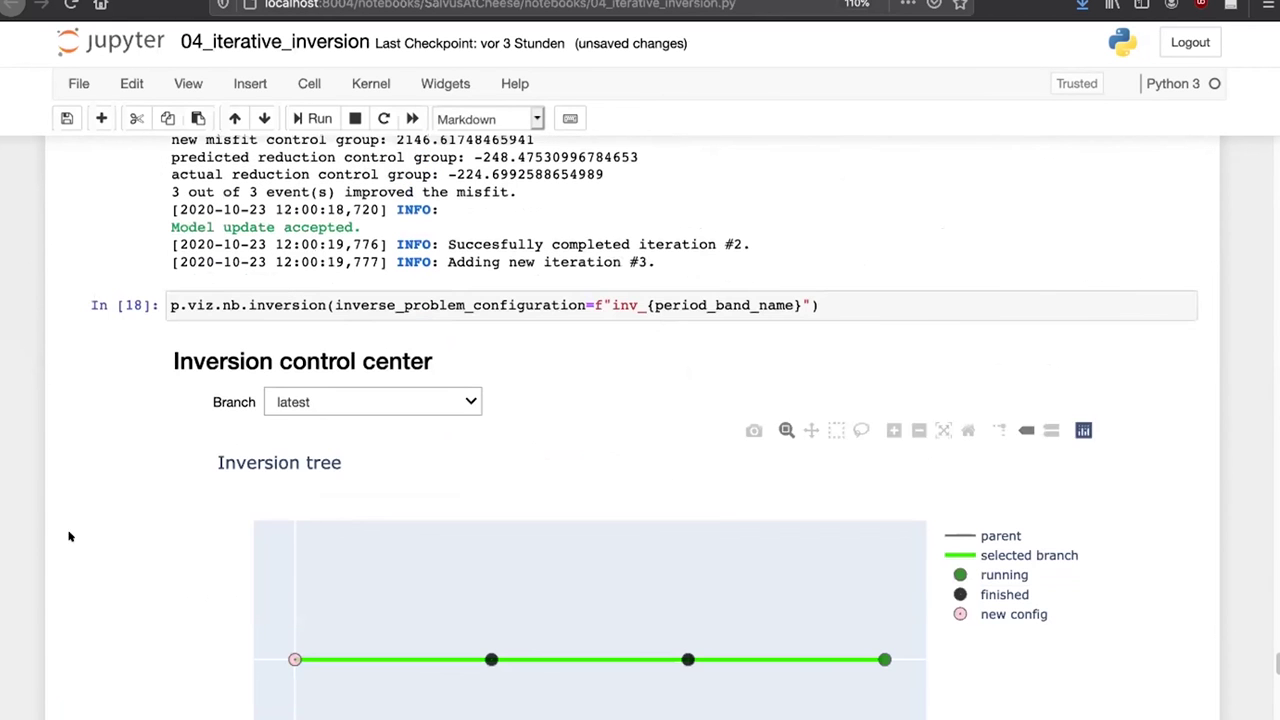
scroll(128, 588, down, 3)
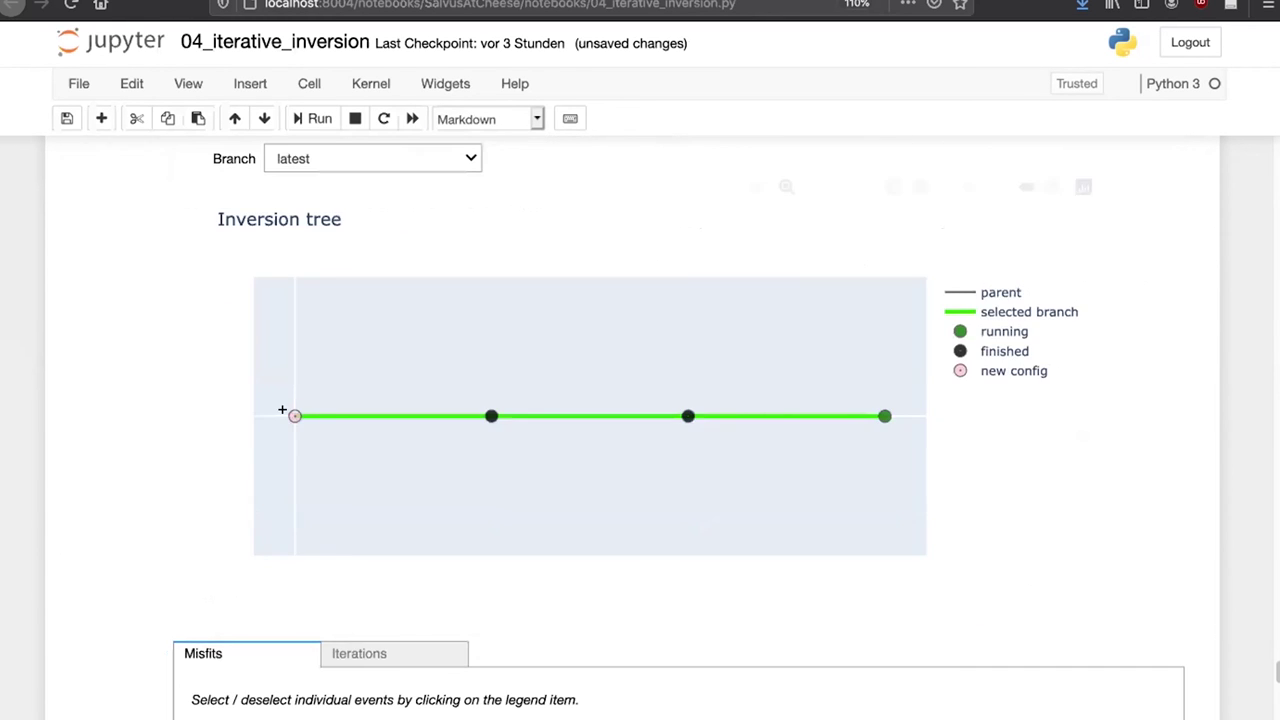
mouse_move(688, 416)
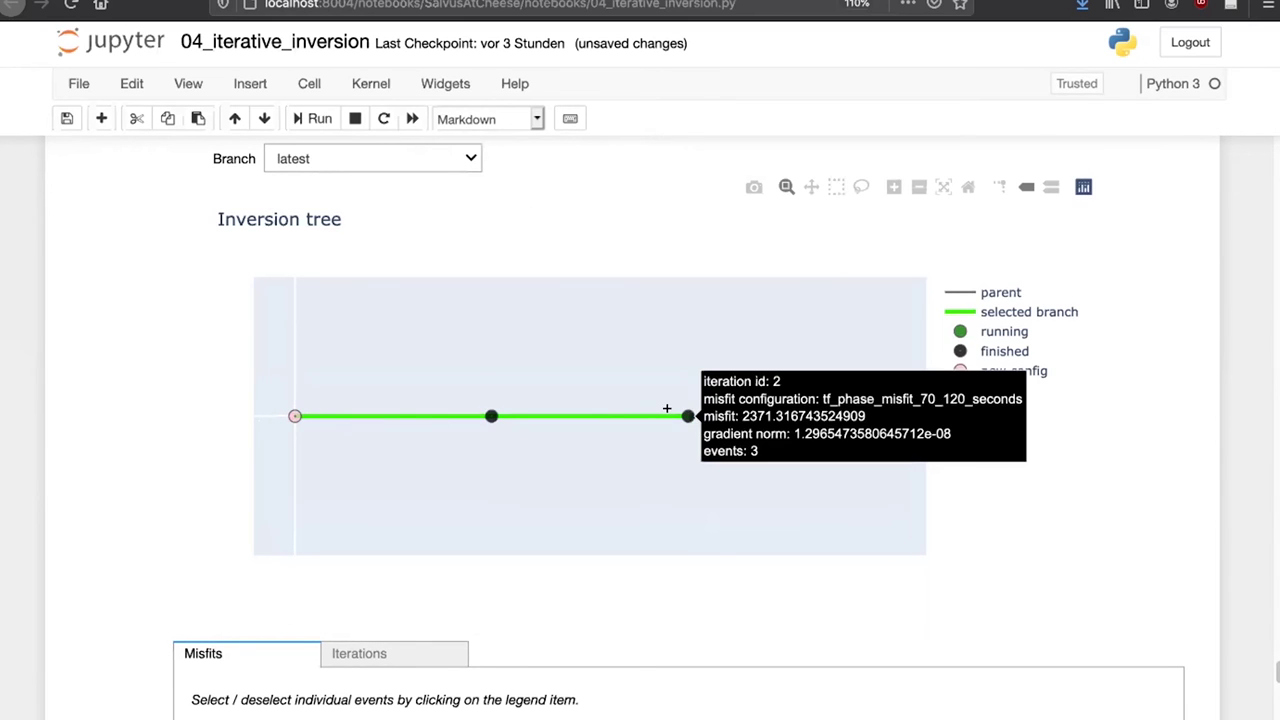
mouse_move(288, 411)
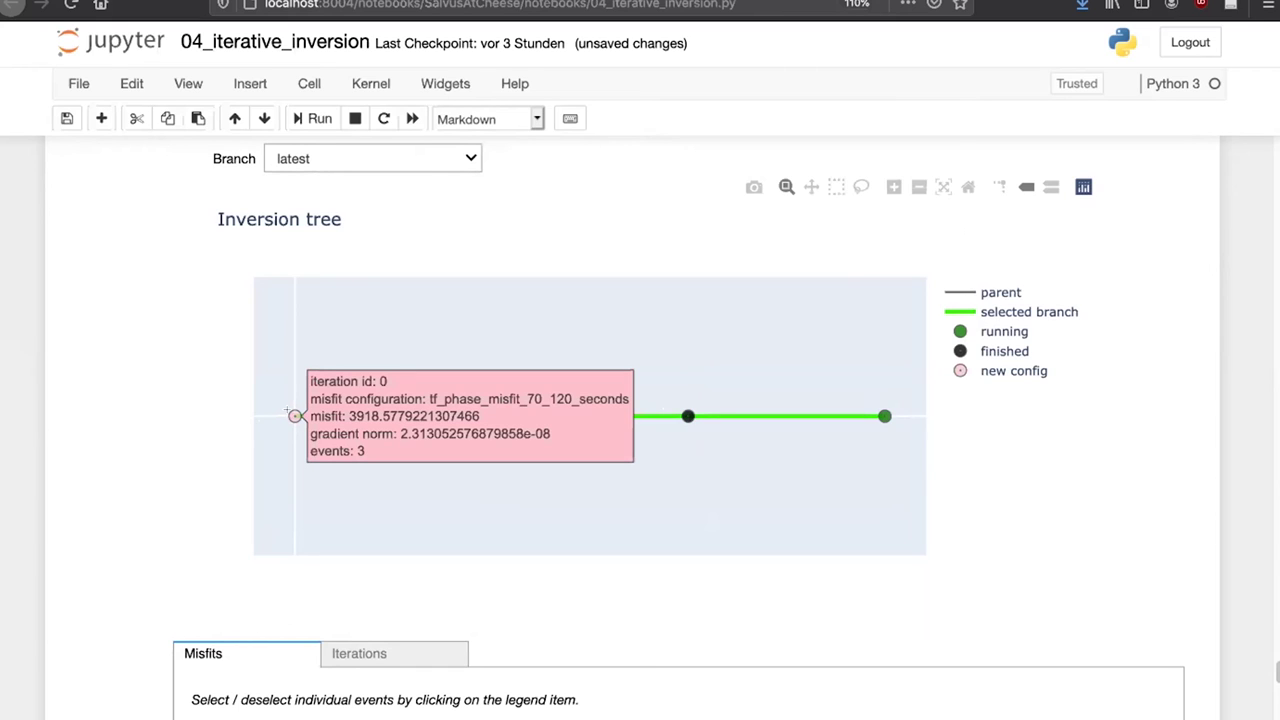
mouse_move(492, 410)
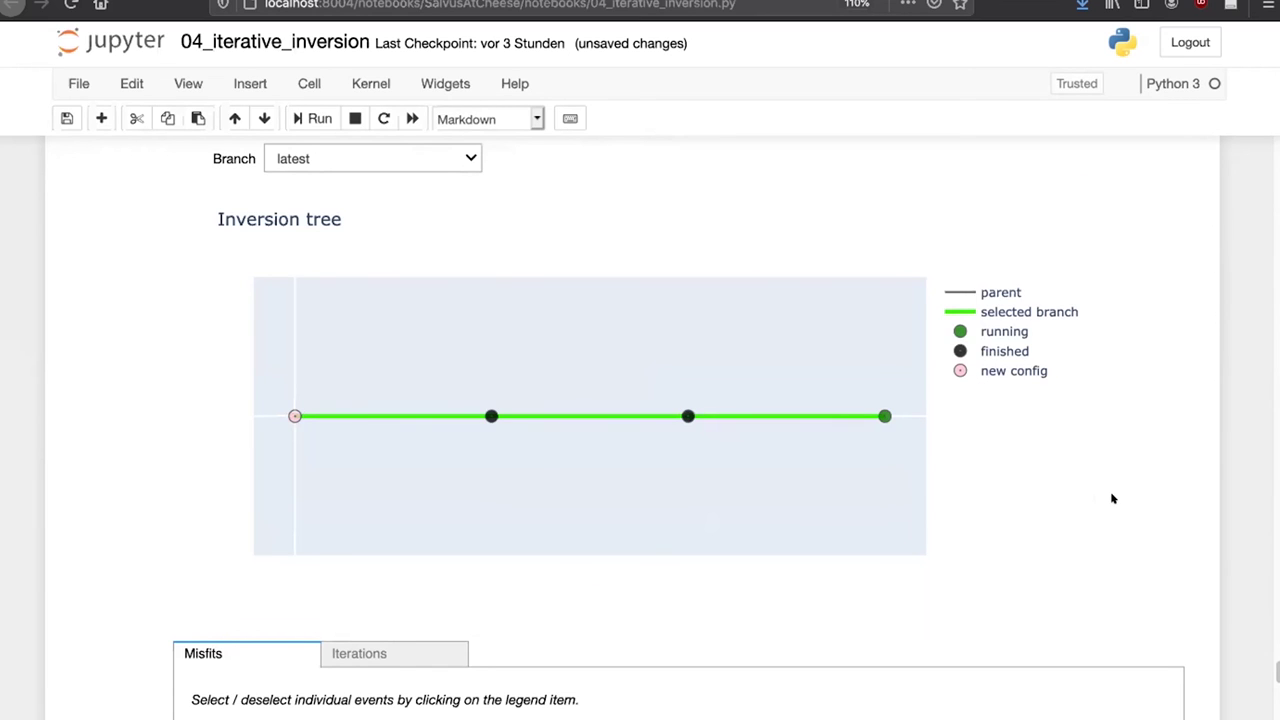
Examine the cumulative misfits chart, the event misfits plot and the per-event misfit table across the iterations.
scroll(1112, 498, down, 5)
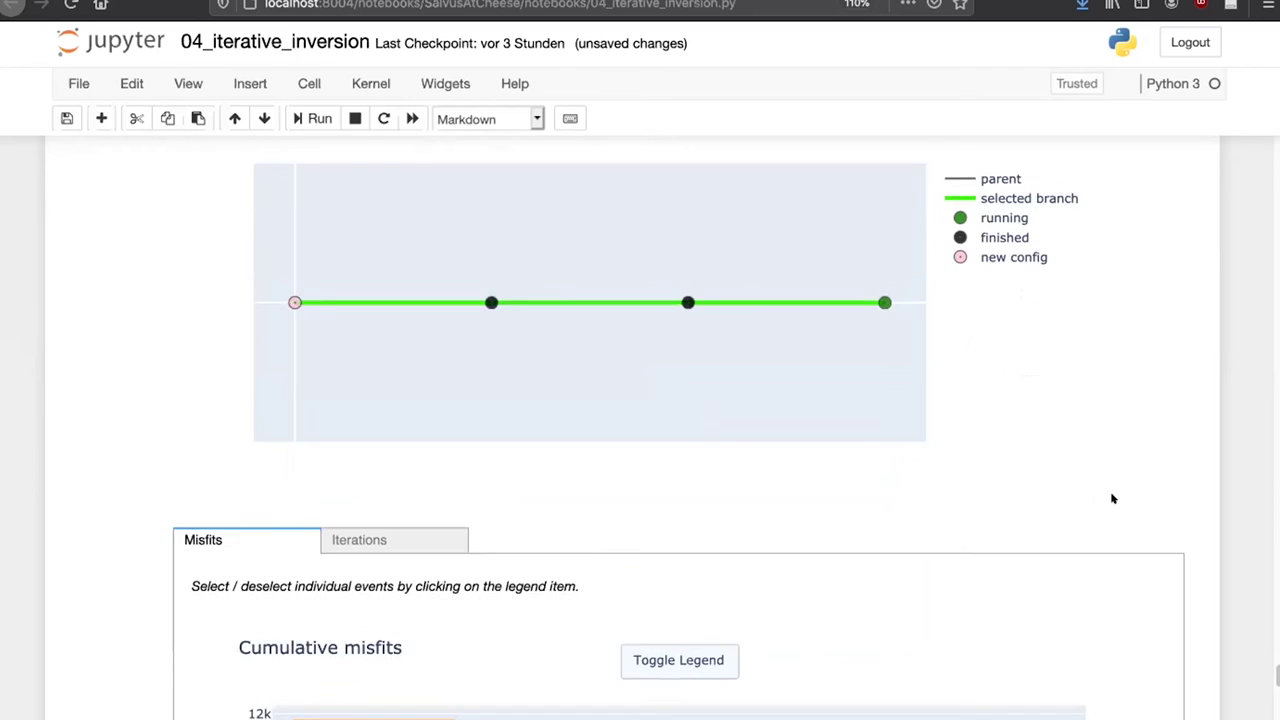
scroll(1111, 614, down, 3)
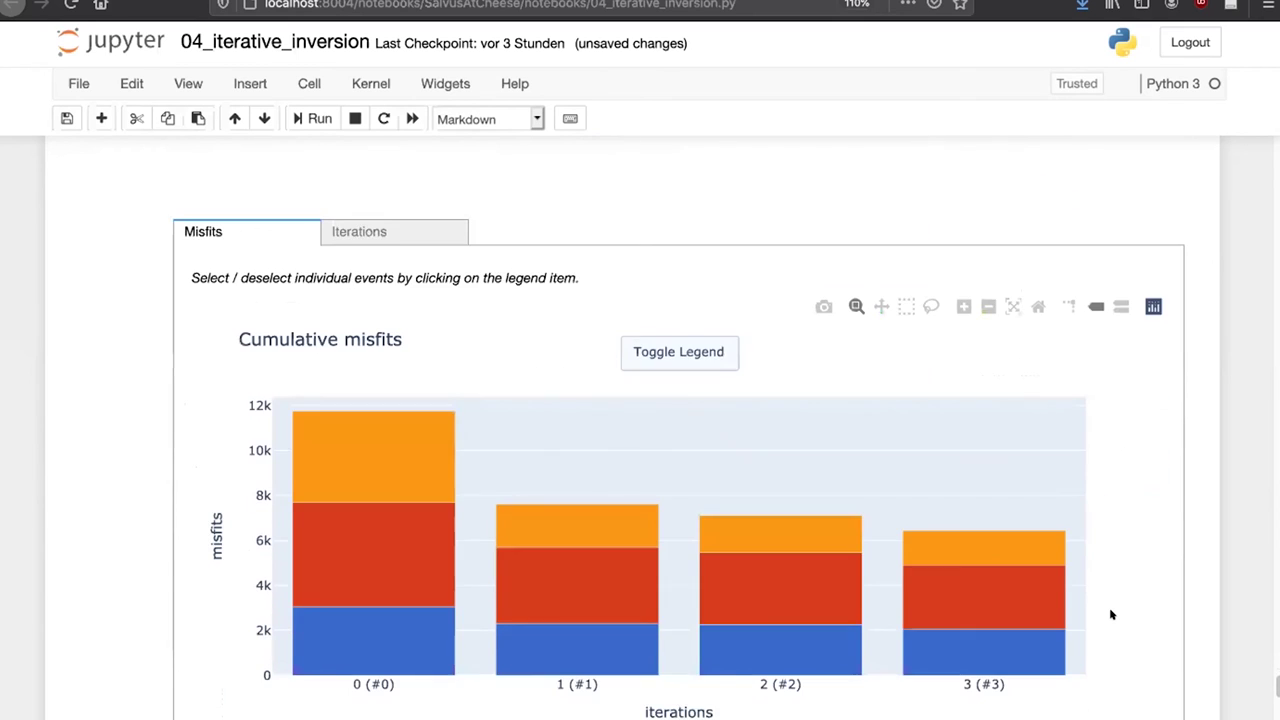
scroll(560, 469, down, 1)
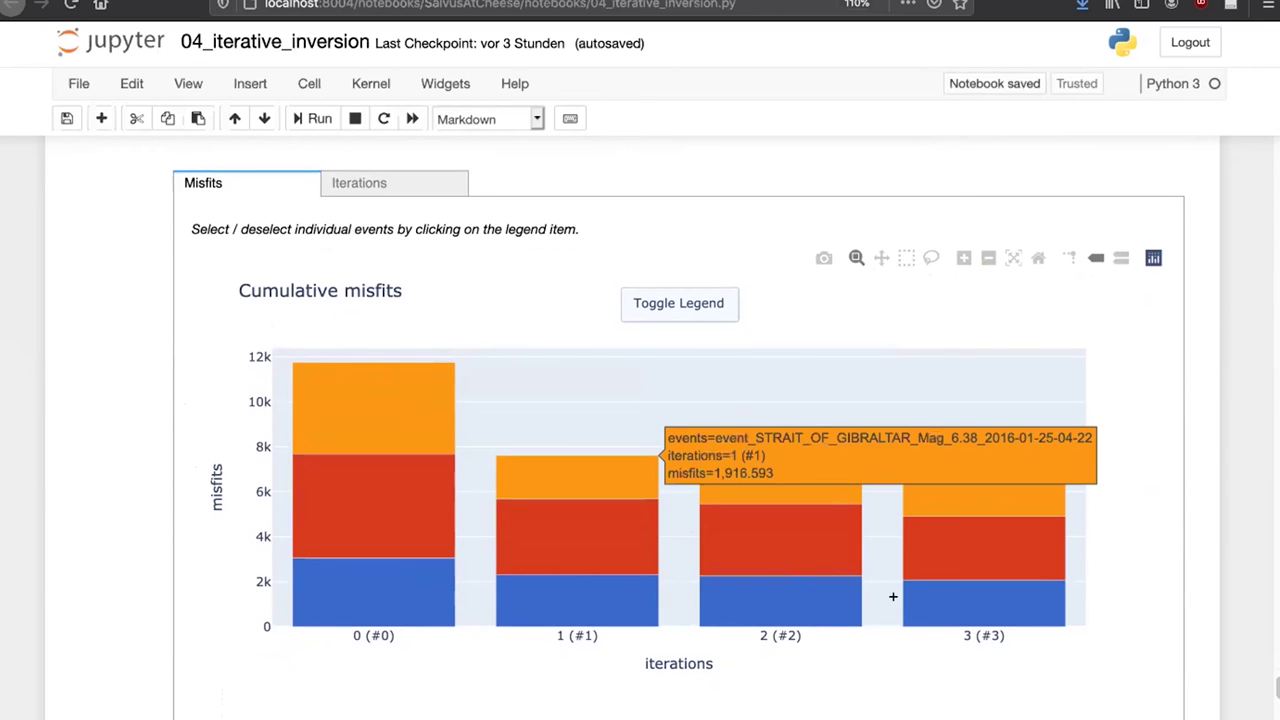
scroll(929, 655, down, 5)
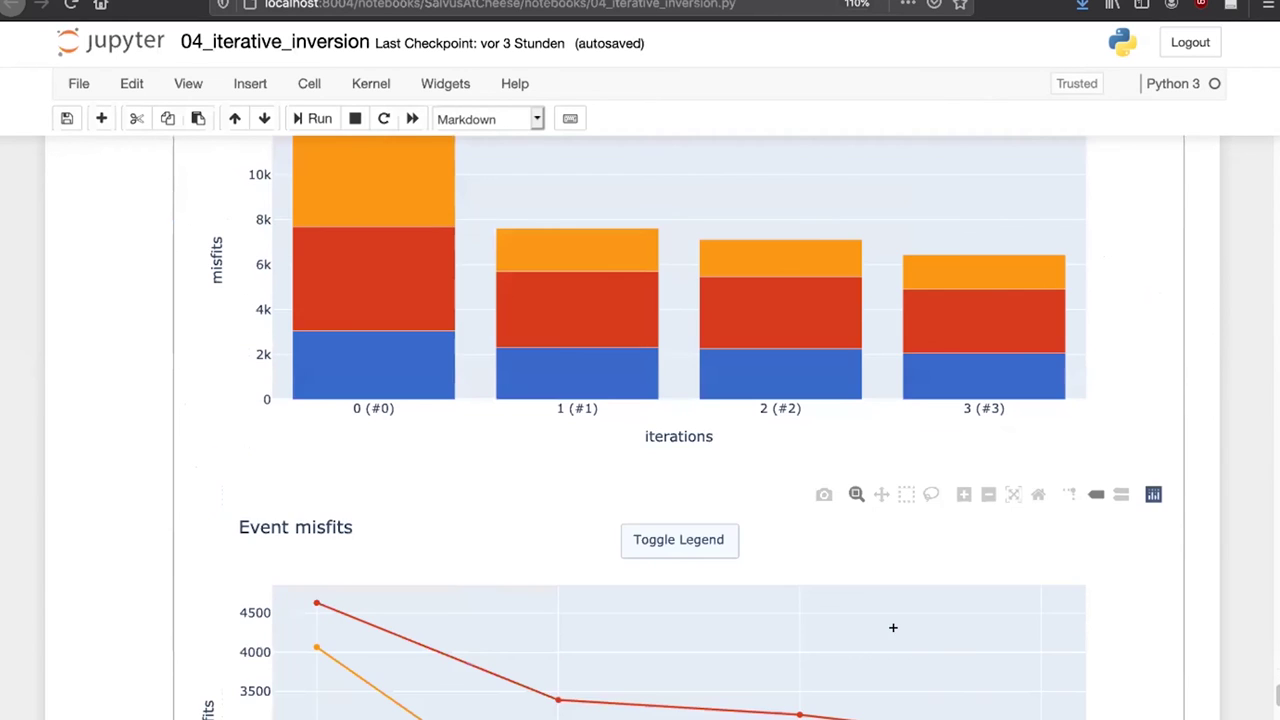
scroll(891, 623, down, 1)
scroll(898, 630, down, 3)
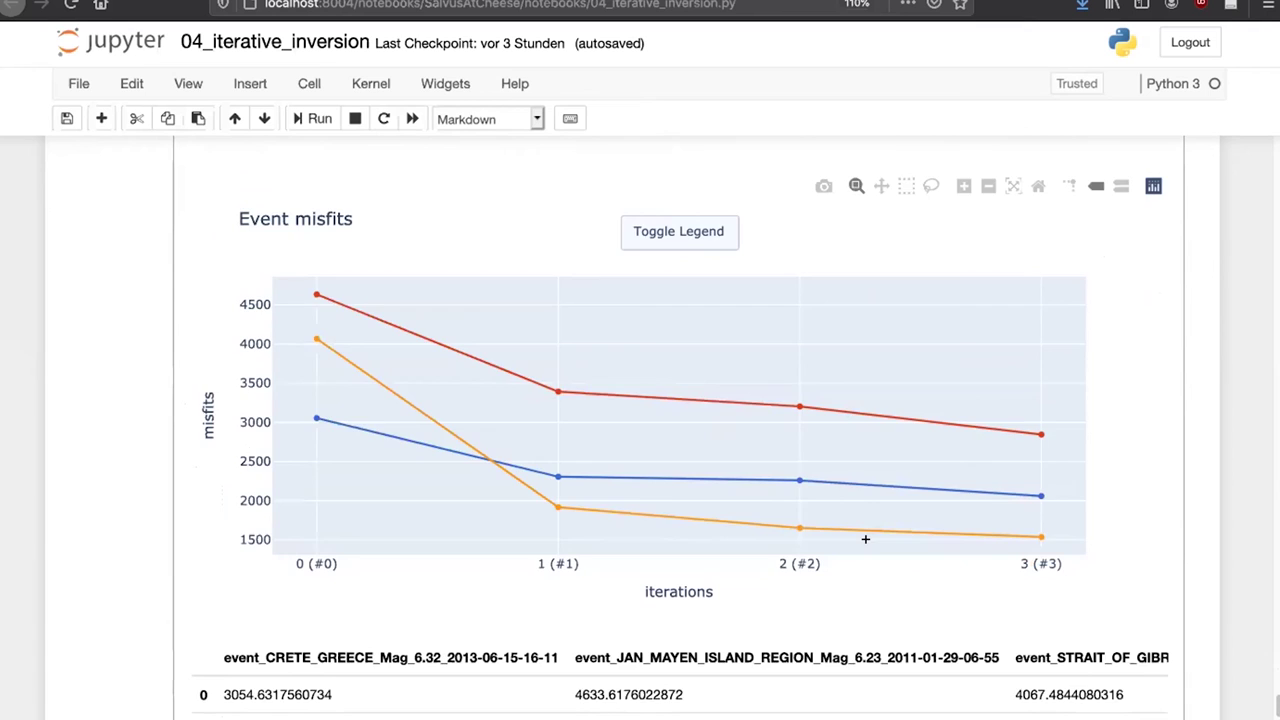
scroll(857, 520, down, 3)
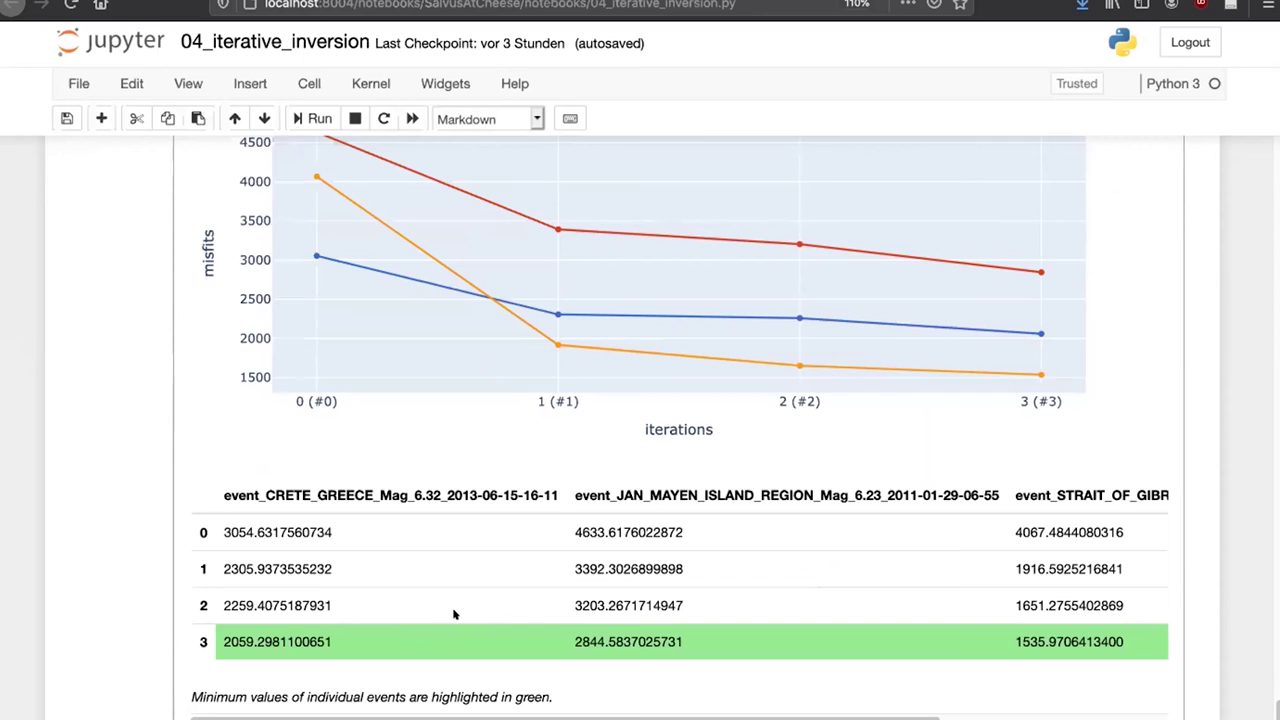
Review the misfit charts once more, from the cumulative bars down to the per-event table.
scroll(487, 628, up, 10)
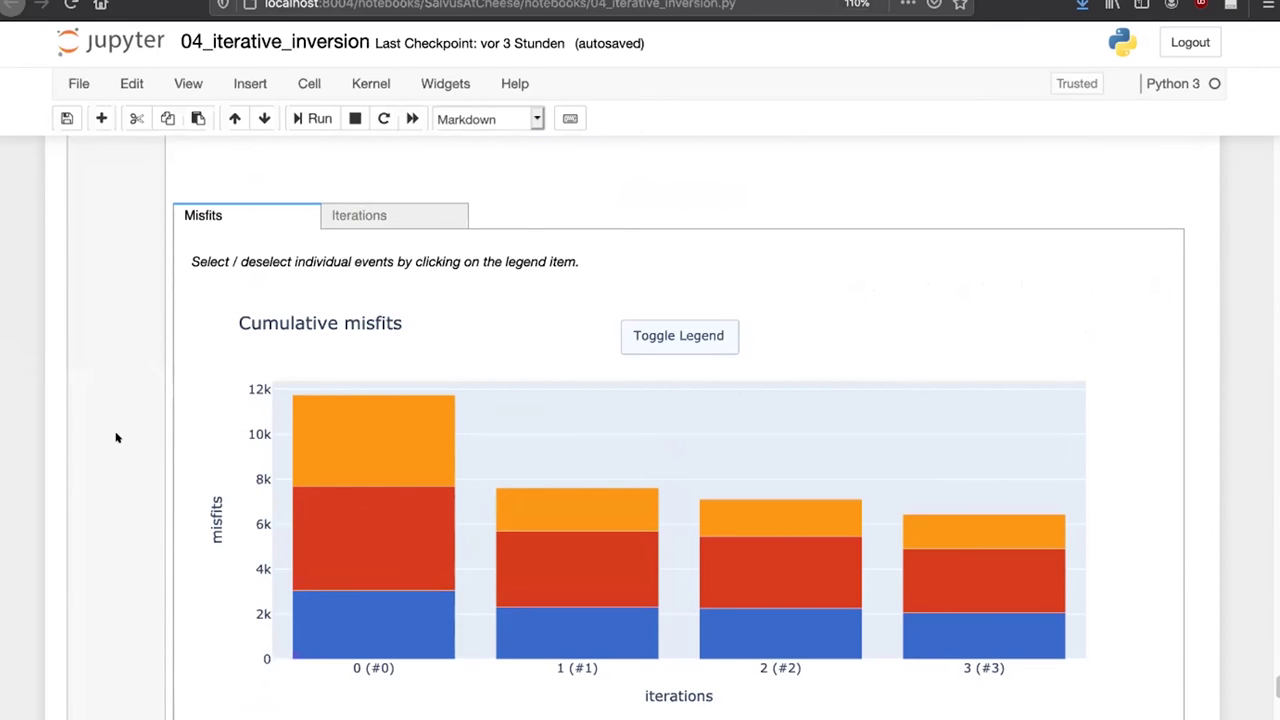
scroll(116, 437, down, 1)
scroll(116, 437, down, 4)
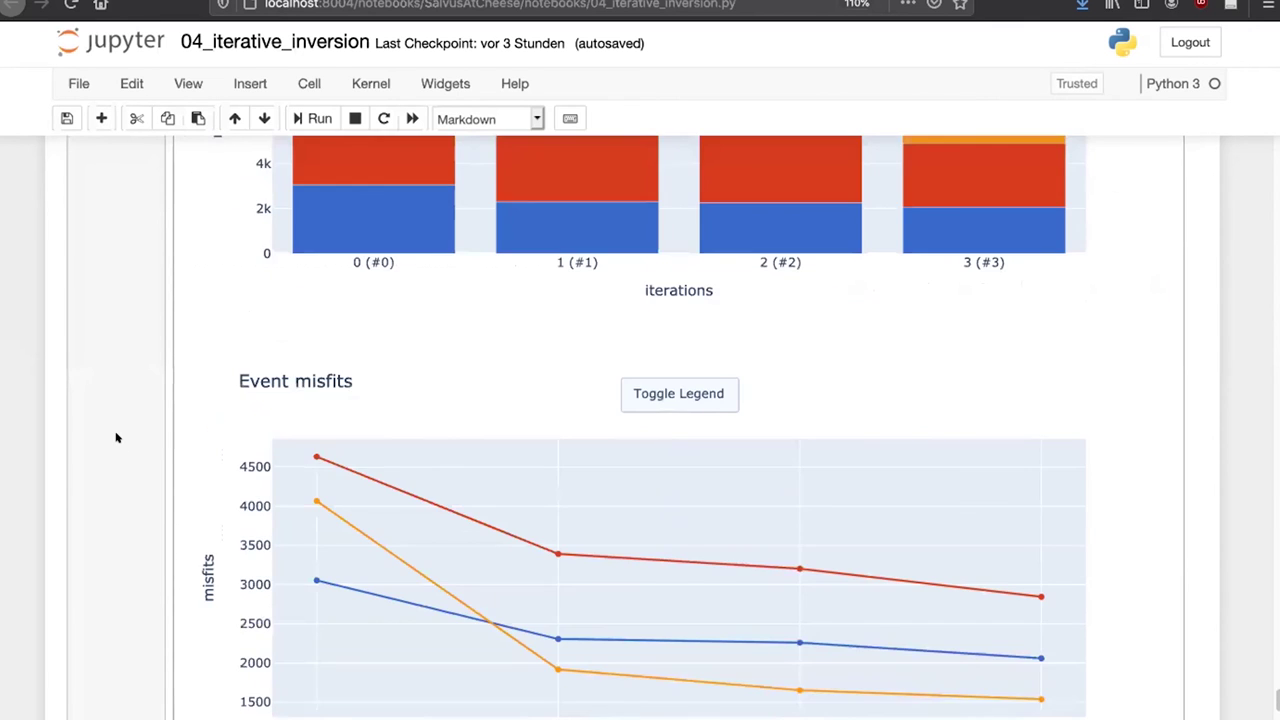
scroll(116, 437, down, 5)
scroll(116, 437, down, 2)
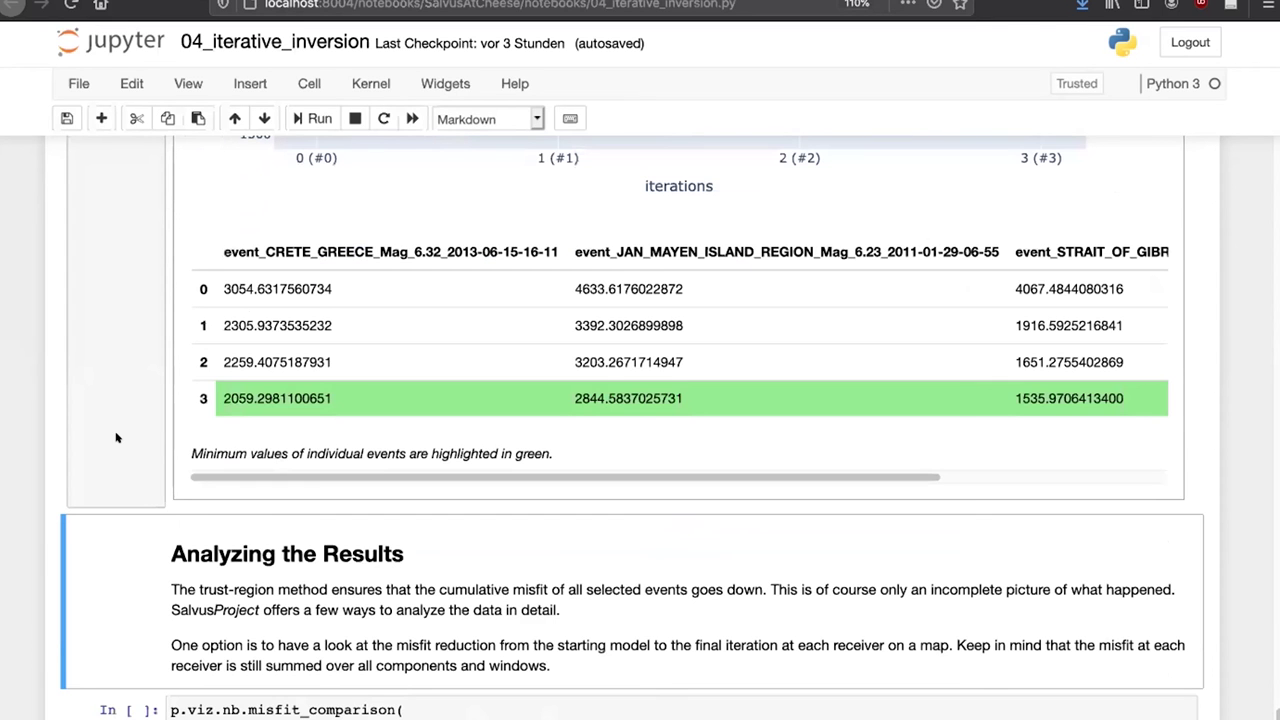
Run the misfit_comparison cell under Analyzing the Results, comparing the initial model with iteration 3 for the last selected event.
scroll(116, 437, down, 1)
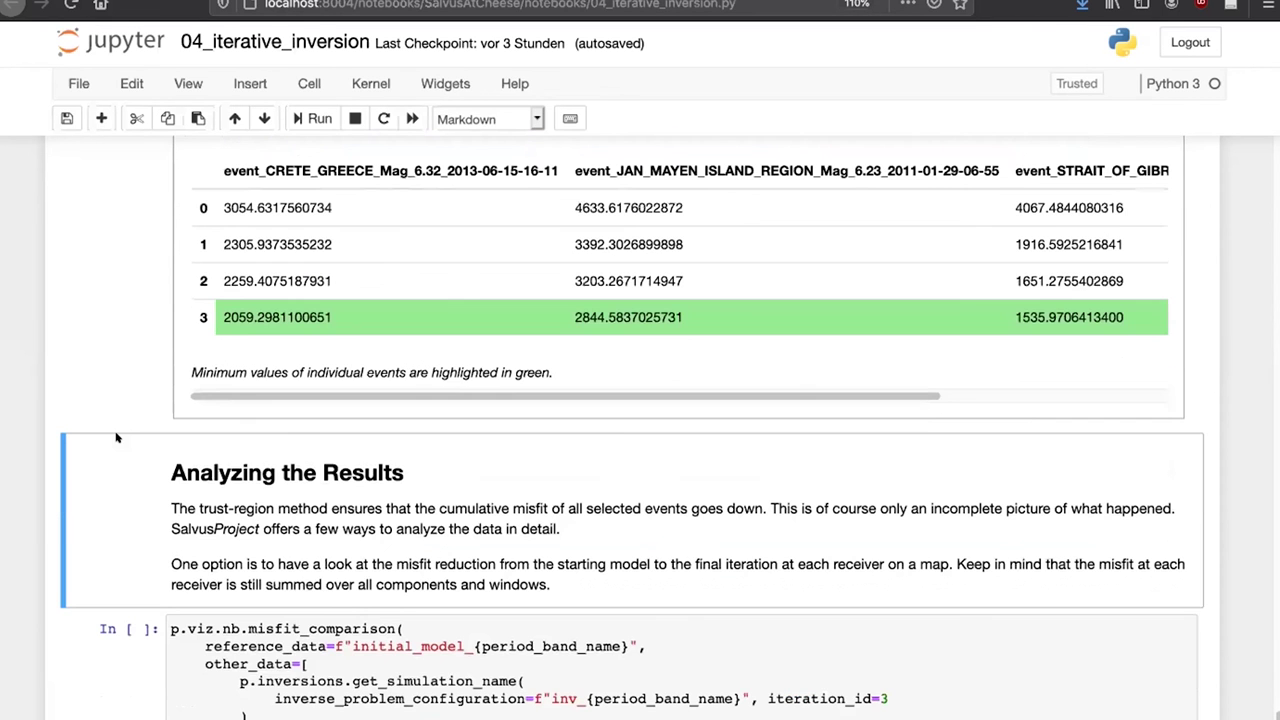
scroll(110, 437, down, 2)
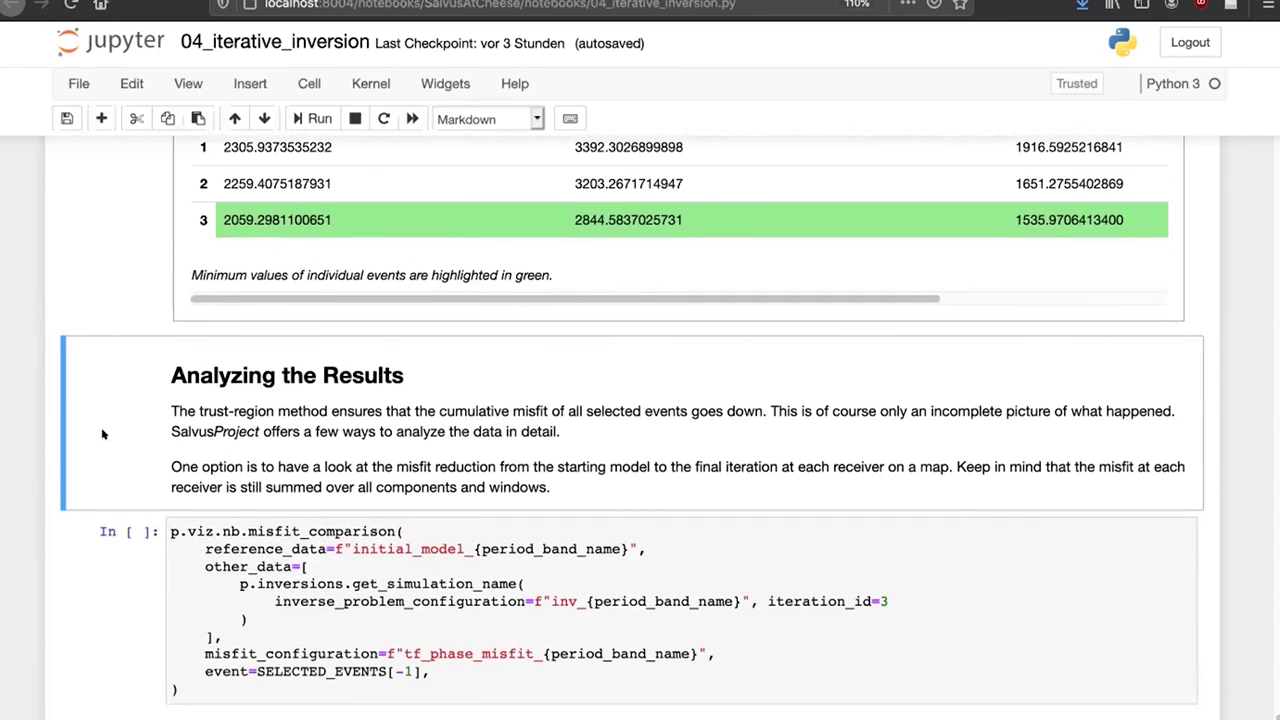
scroll(140, 420, down, 1)
scroll(150, 415, down, 1)
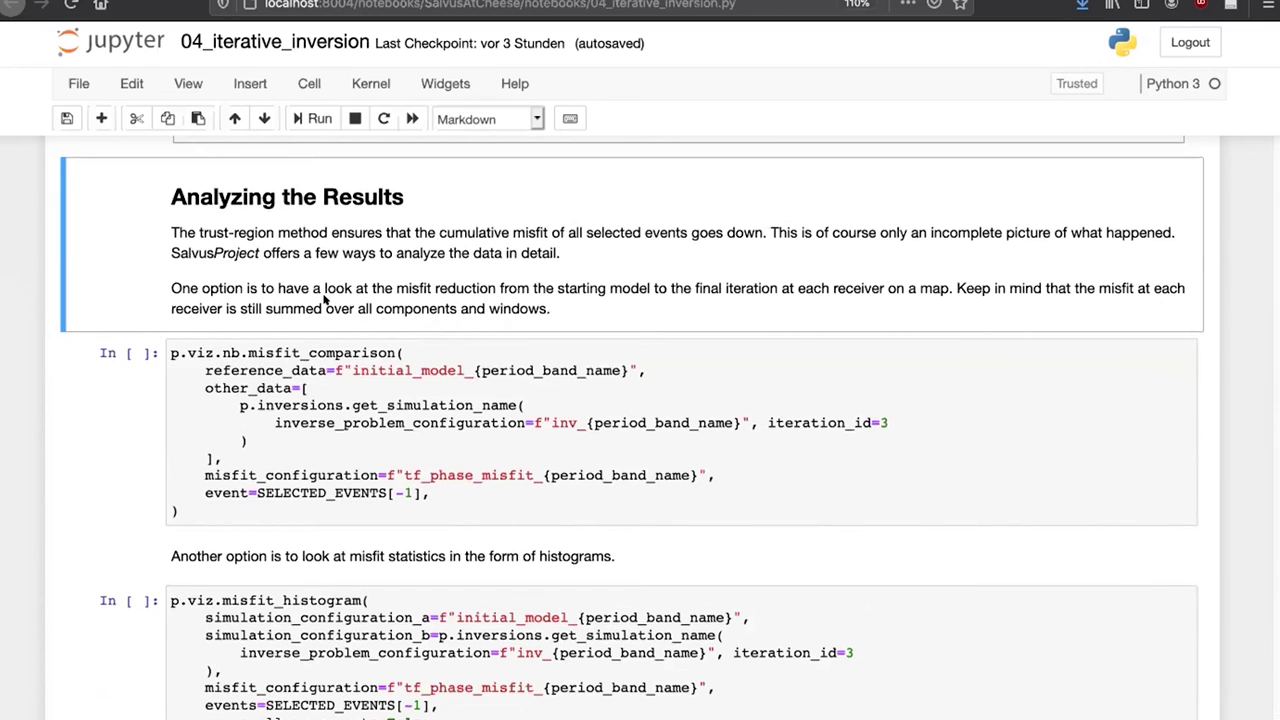
key(shift+Return)
key(shift+Return)
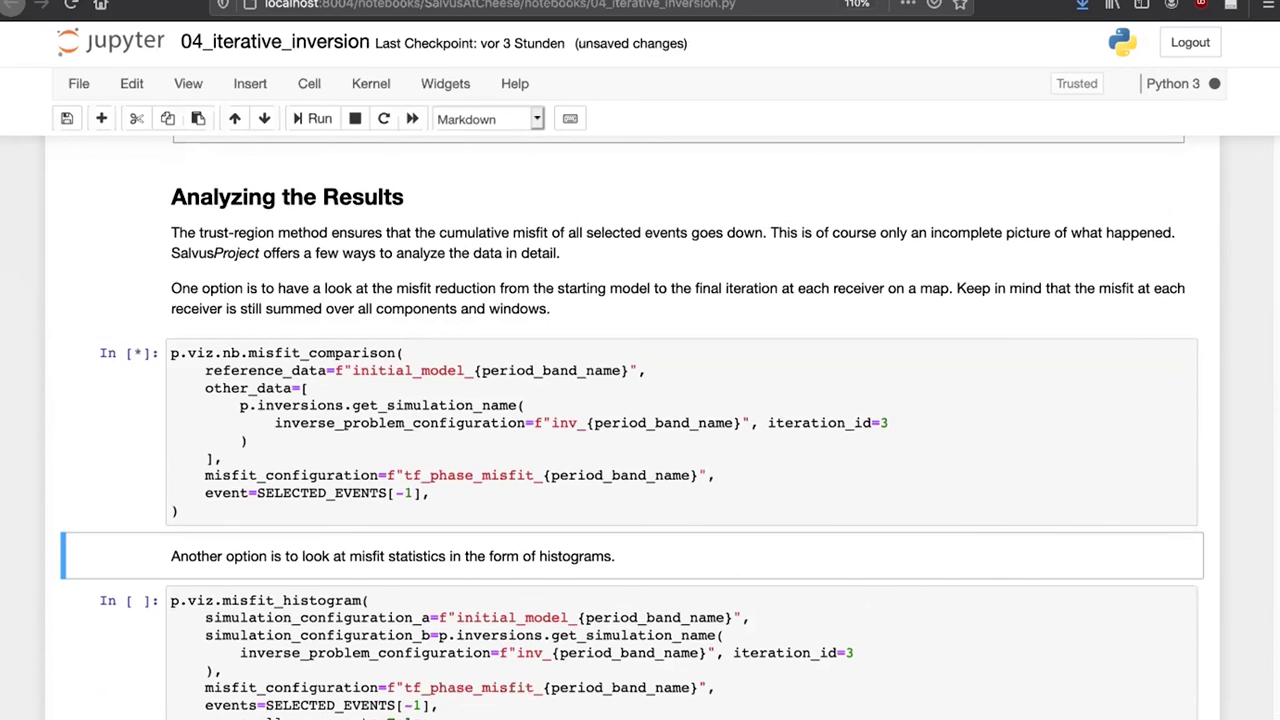